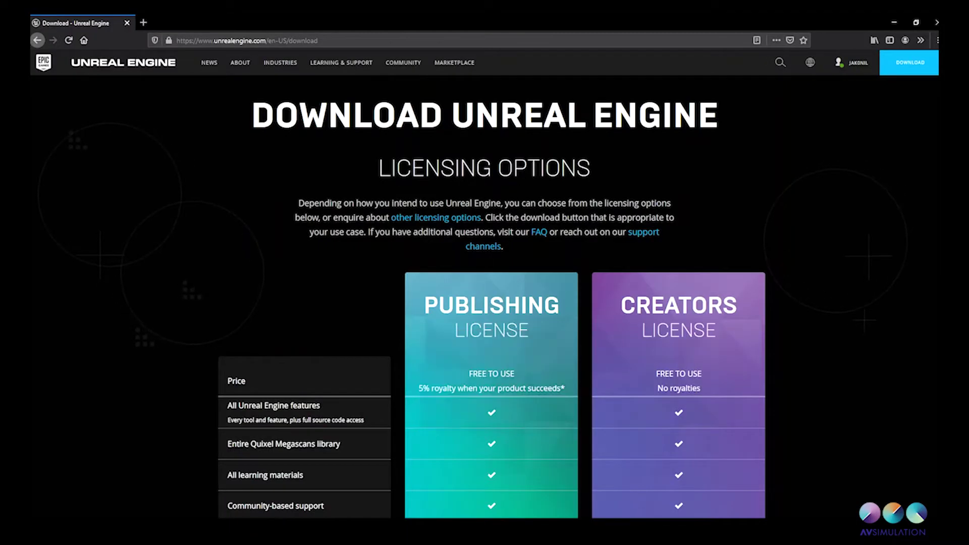
# Scroll down the Unreal Engine download page to the Publishing and Creators license table
pyautogui.scroll(-6, 543, 320)
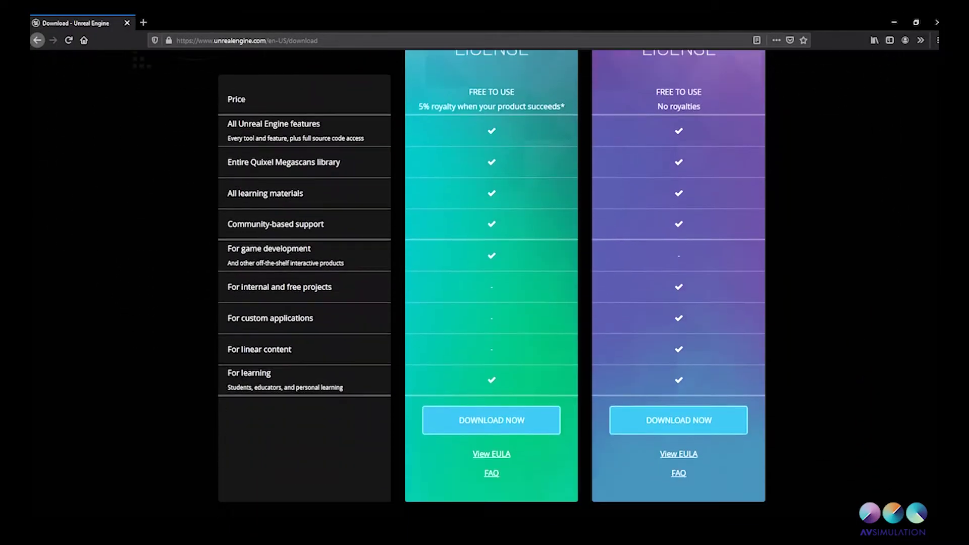
# Save the Publishing-license Epic Games installer, run it, and install the launcher to the default folder
pyautogui.click(484, 407)
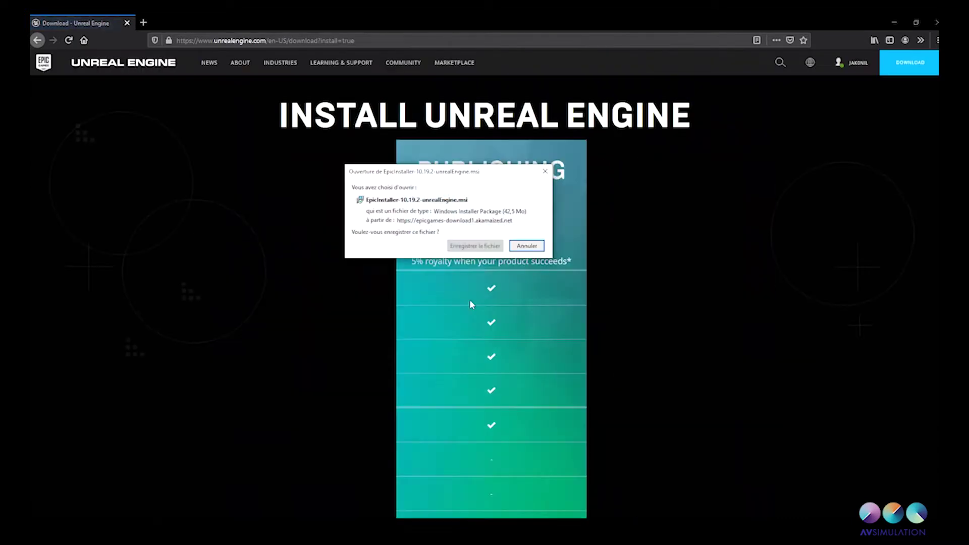
pyautogui.click(477, 247)
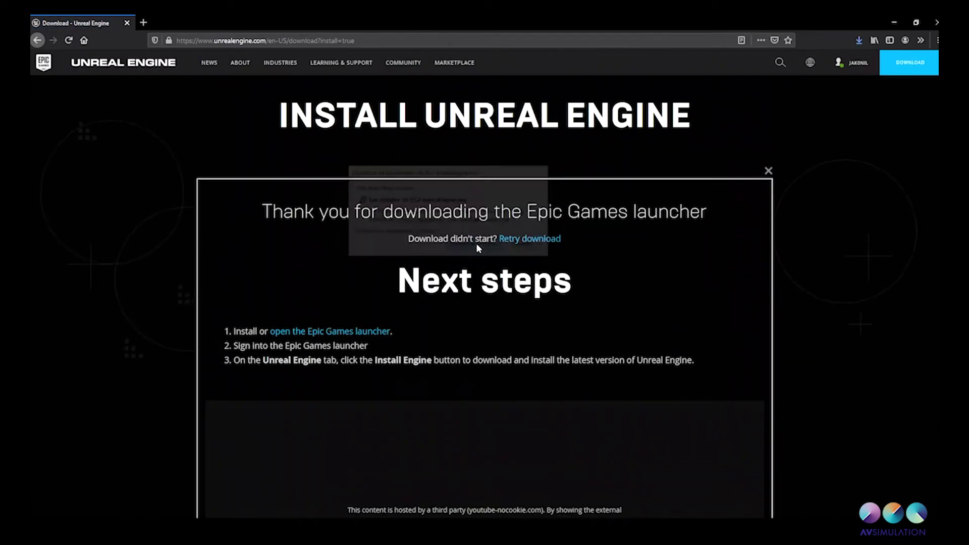
pyautogui.click(859, 40)
pyautogui.click(785, 73)
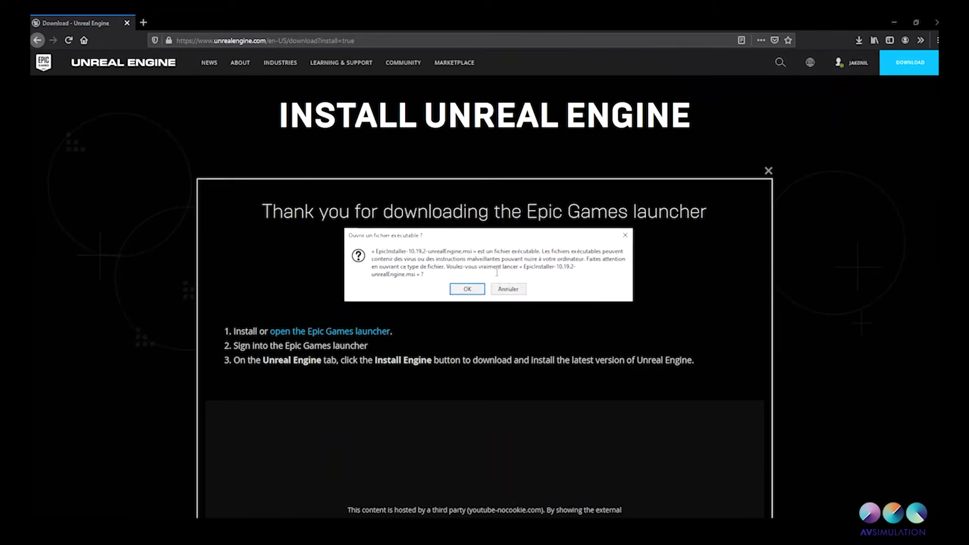
pyautogui.press('Return')
pyautogui.click(535, 345)
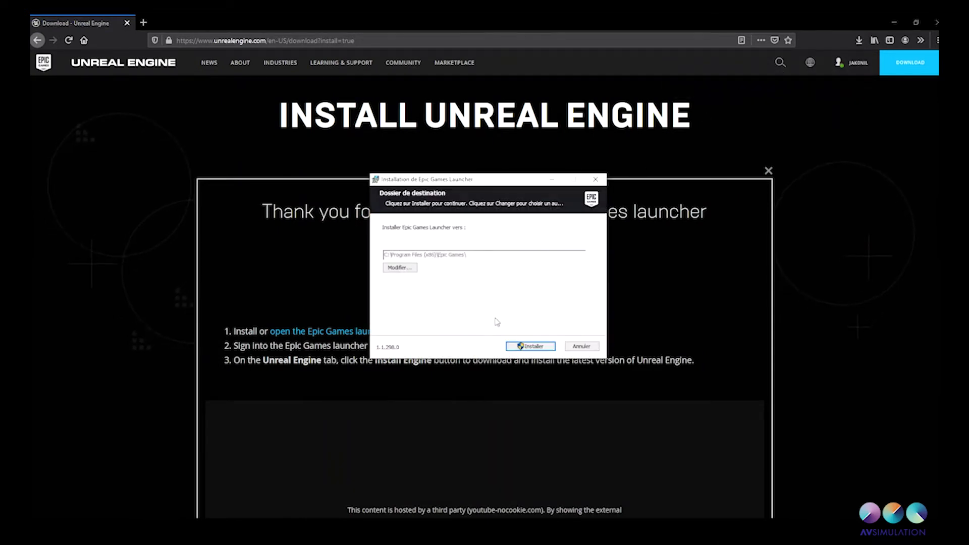
pyautogui.click(529, 348)
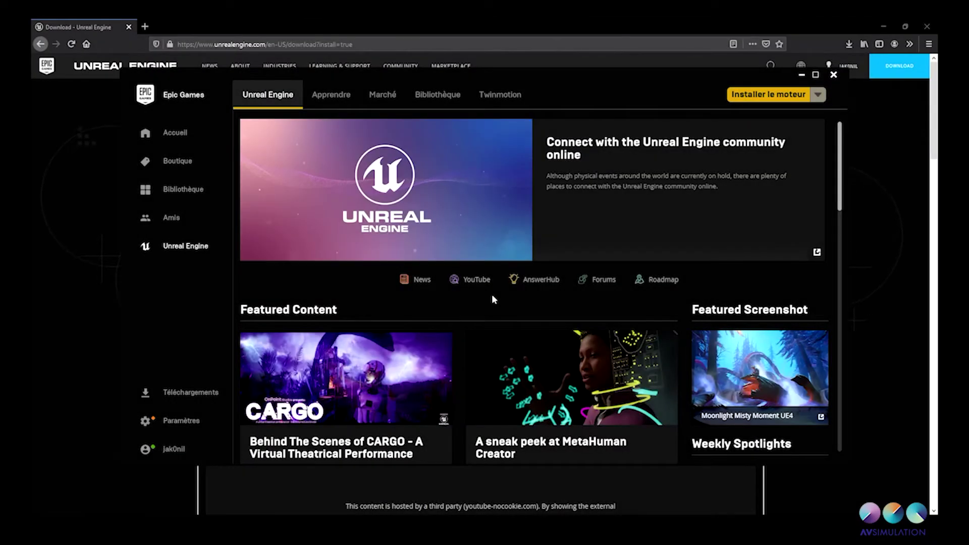
# Start the engine install and untick starter content and engine source in its options
pyautogui.click(749, 96)
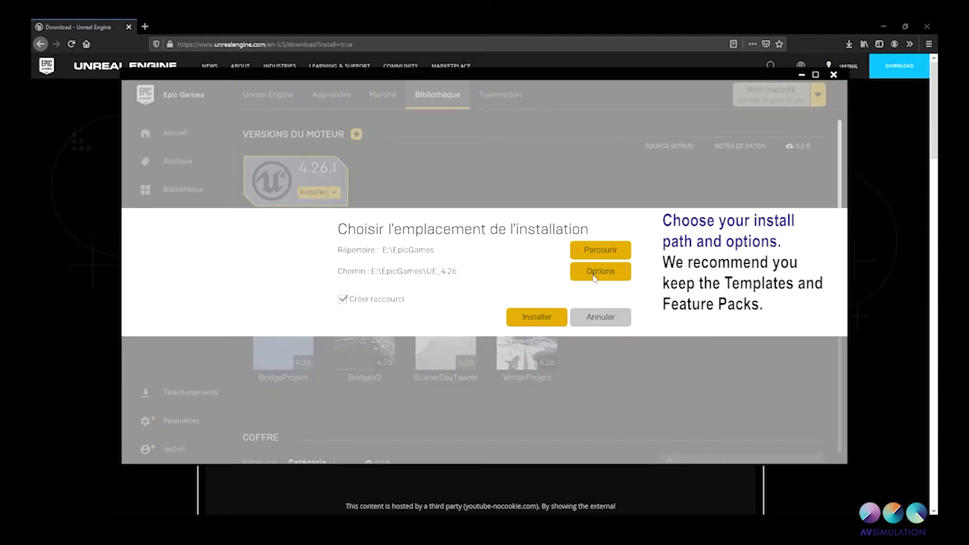
pyautogui.click(596, 273)
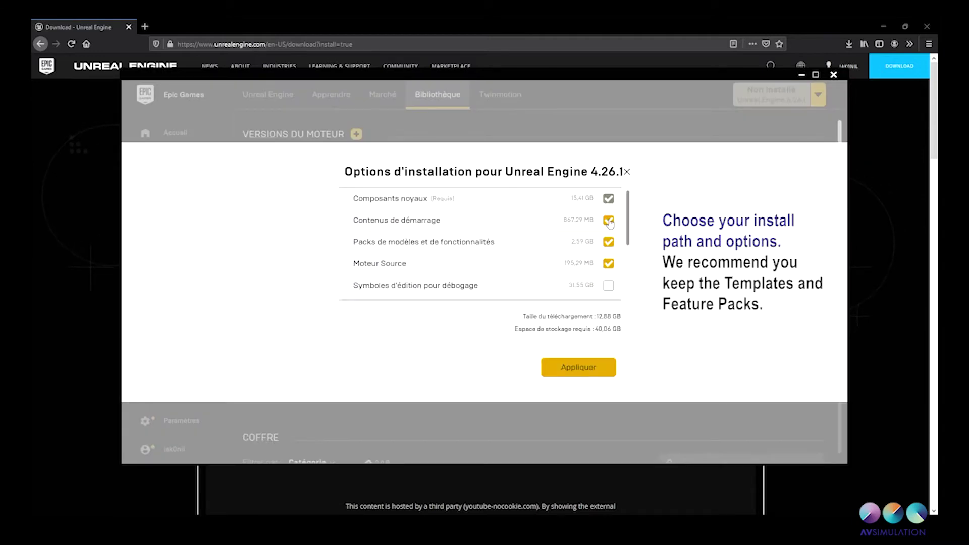
pyautogui.click(609, 220)
pyautogui.click(608, 263)
# Exclude the Android, HoloLens 2, iOS and Linux platforms, apply, and install Unreal Engine 4.26.1
pyautogui.scroll(-1, 630, 222)
pyautogui.scroll(-2, 629, 222)
pyautogui.click(608, 230)
pyautogui.click(608, 252)
pyautogui.click(608, 273)
pyautogui.click(608, 294)
pyautogui.scroll(-2, 625, 267)
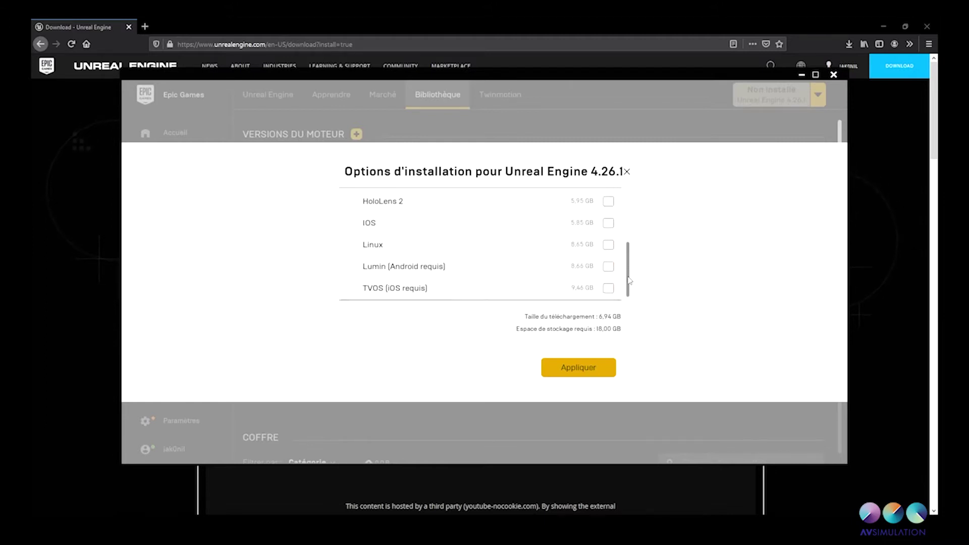
pyautogui.click(594, 370)
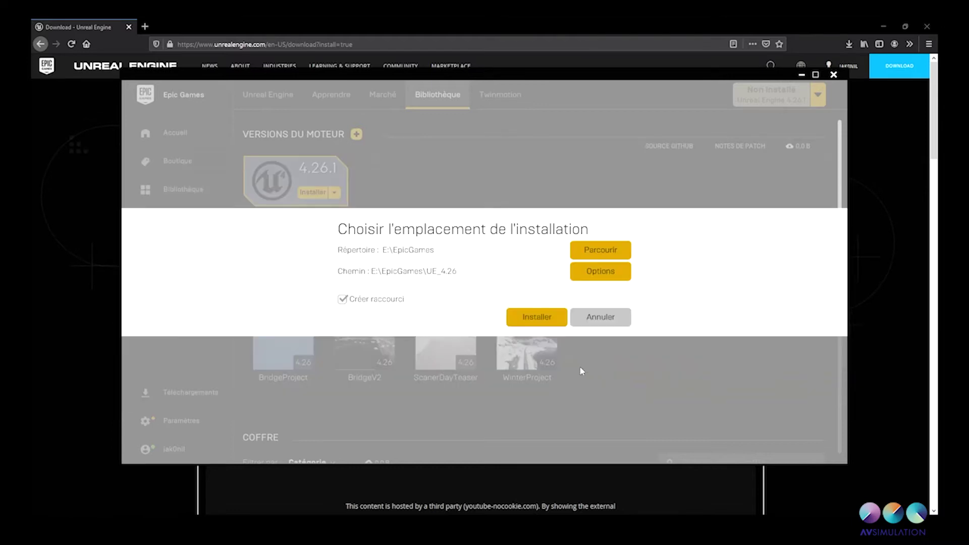
pyautogui.click(536, 317)
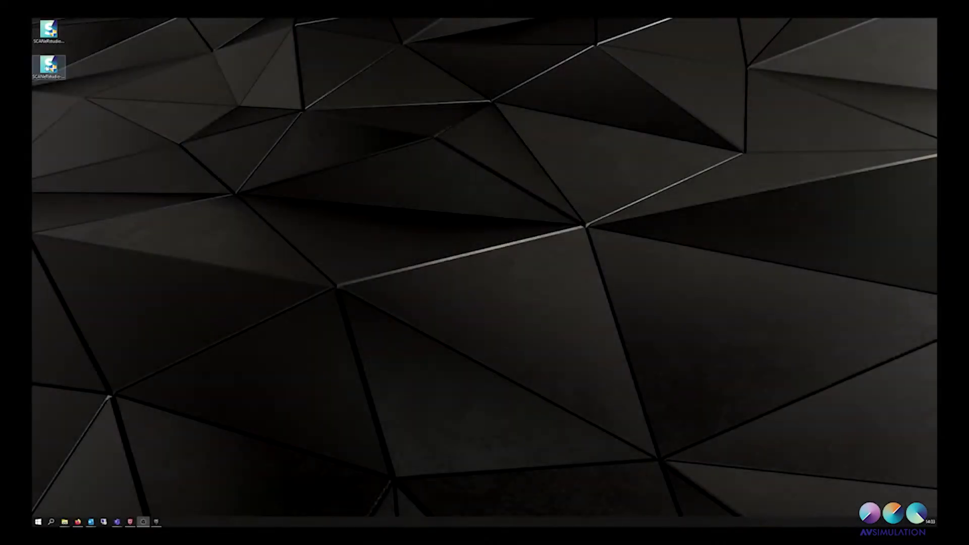
# Run the SCANeR Unreal add-on setup and install with default components and start menu folder
pyautogui.doubleClick(48, 65)
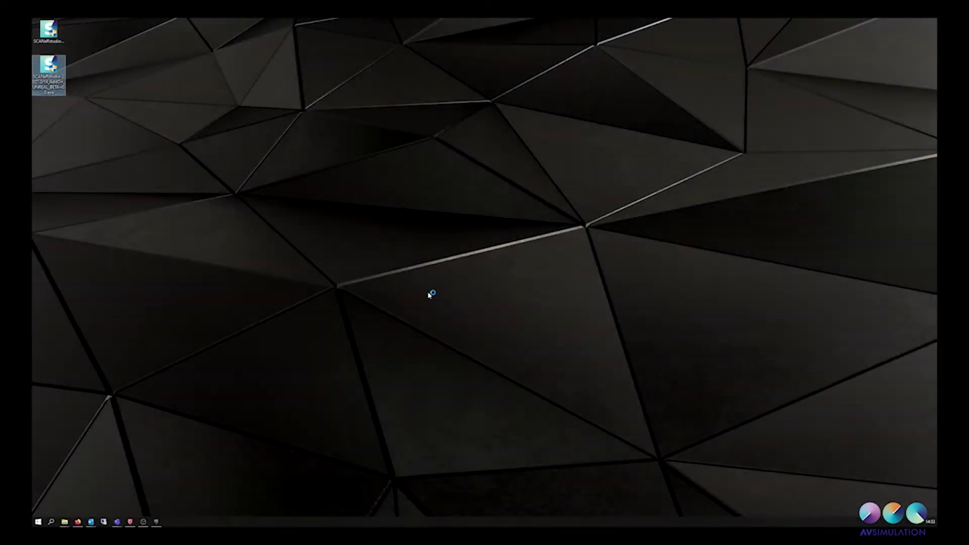
pyautogui.click(507, 286)
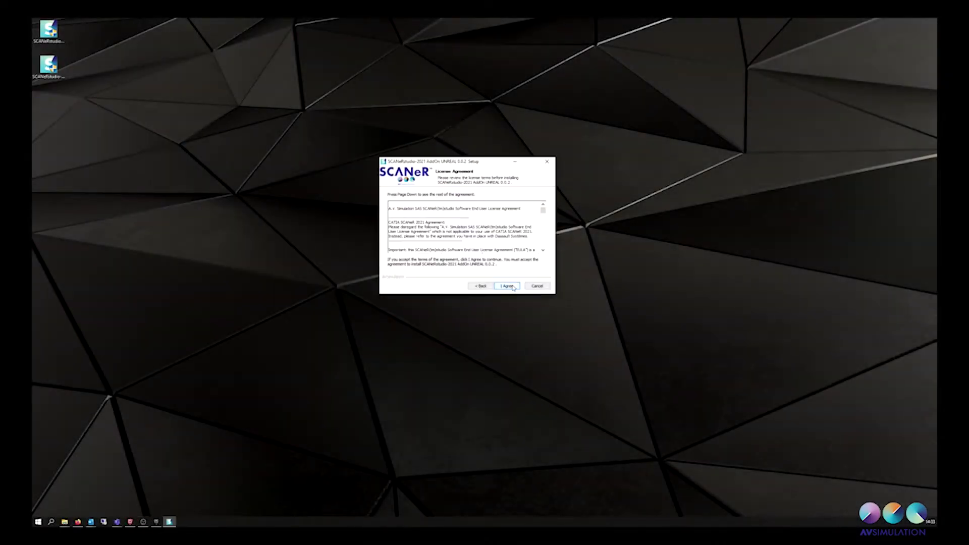
pyautogui.click(512, 286)
pyautogui.click(513, 287)
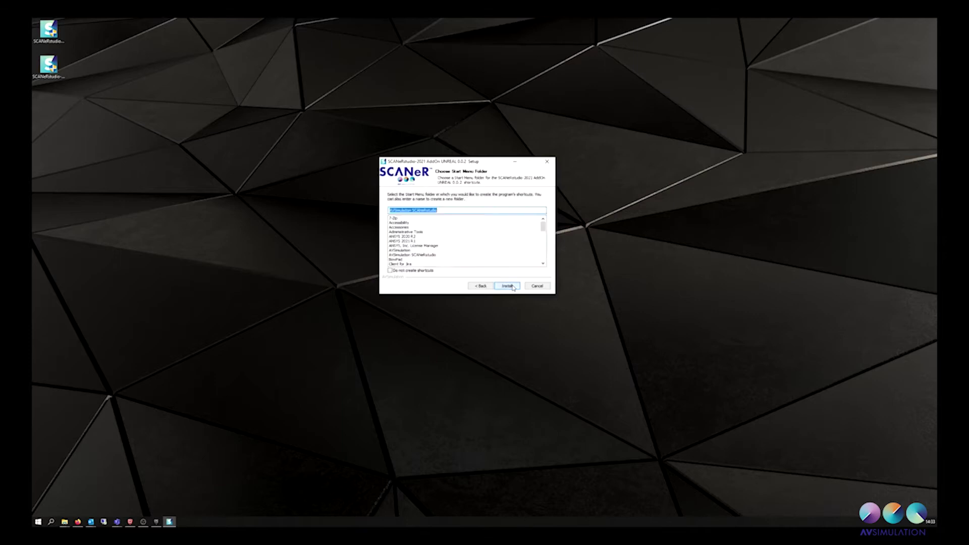
pyautogui.click(508, 286)
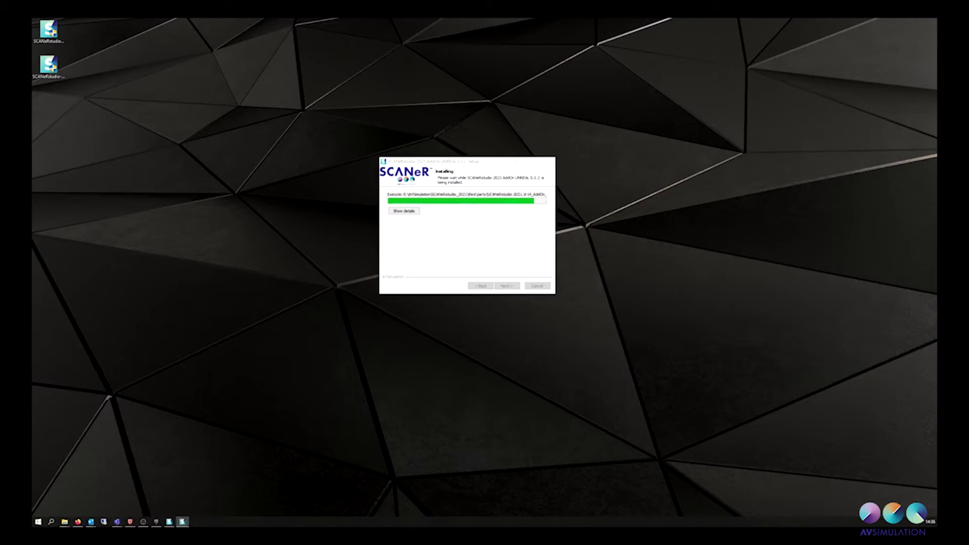
# Complete the second setup, accepting its license and installing into the Unreal Engine directory
pyautogui.click(513, 287)
pyautogui.click(507, 286)
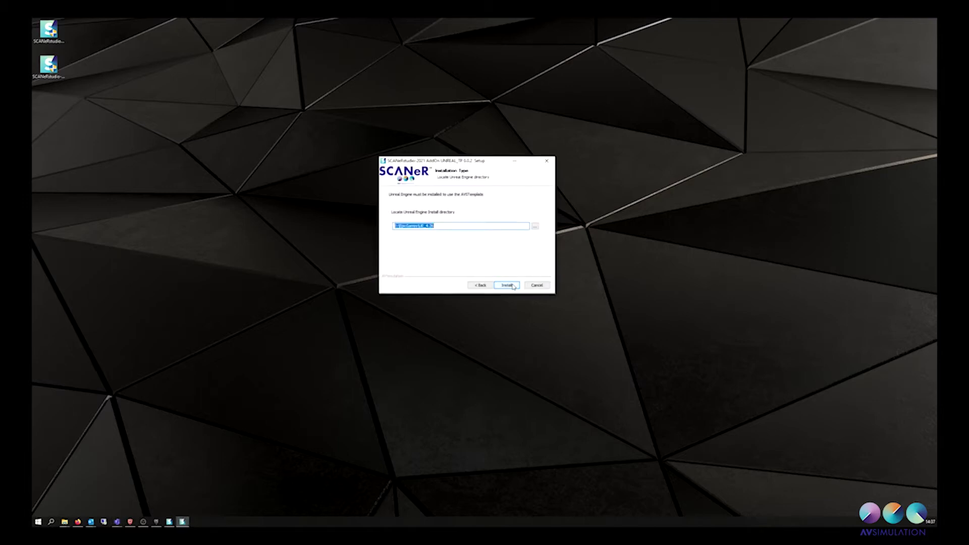
pyautogui.click(507, 285)
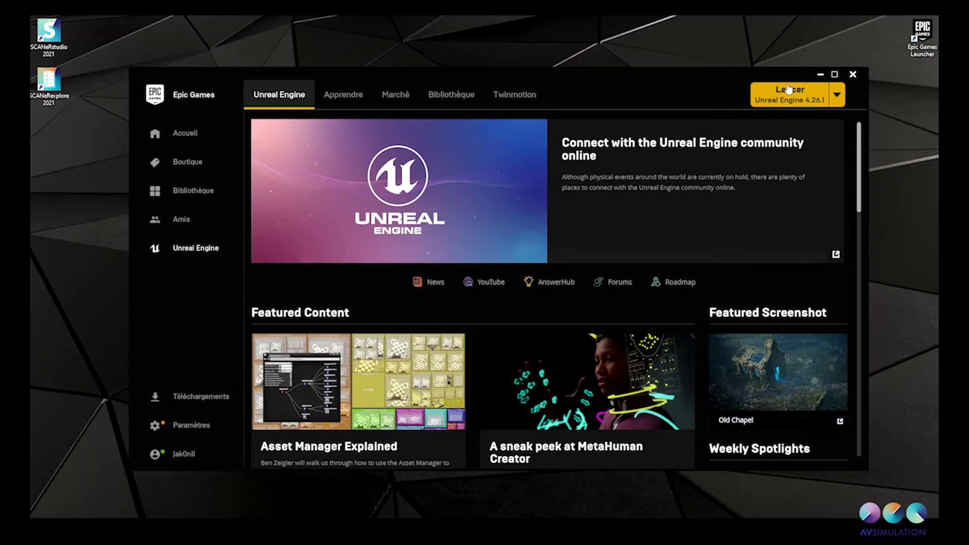
# Launch Unreal Engine 4.26.1 and create C++ project BridgeProject from the AVSimulation AVS Visual Template
pyautogui.click(789, 89)
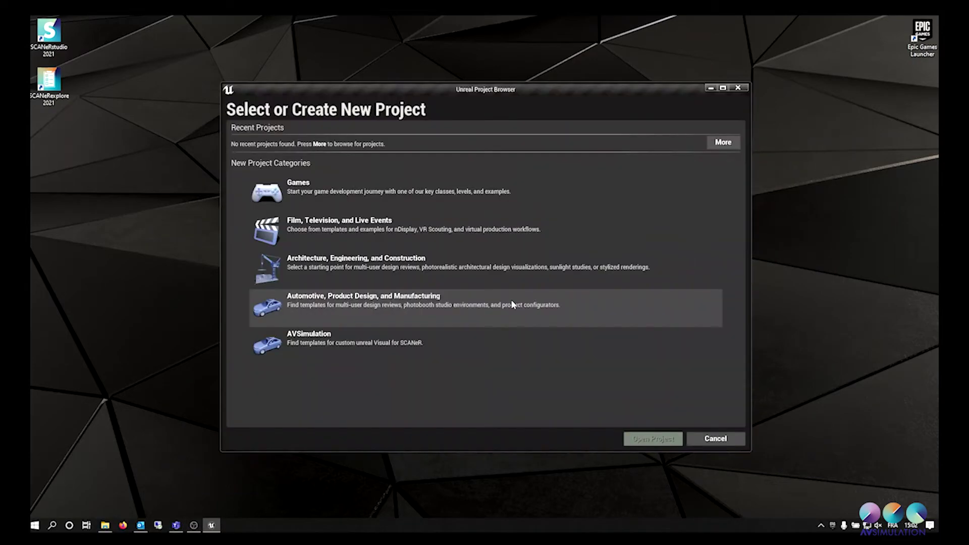
pyautogui.click(508, 341)
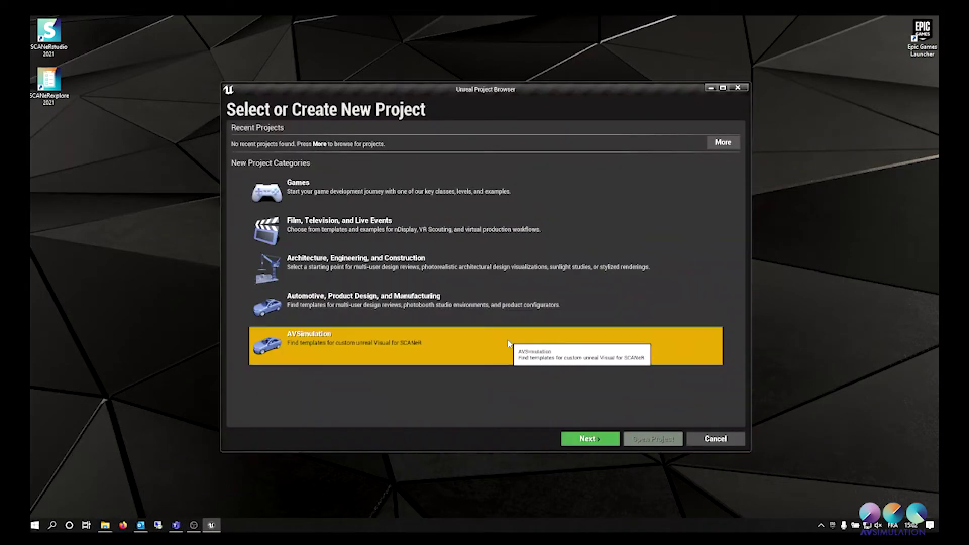
pyautogui.click(576, 439)
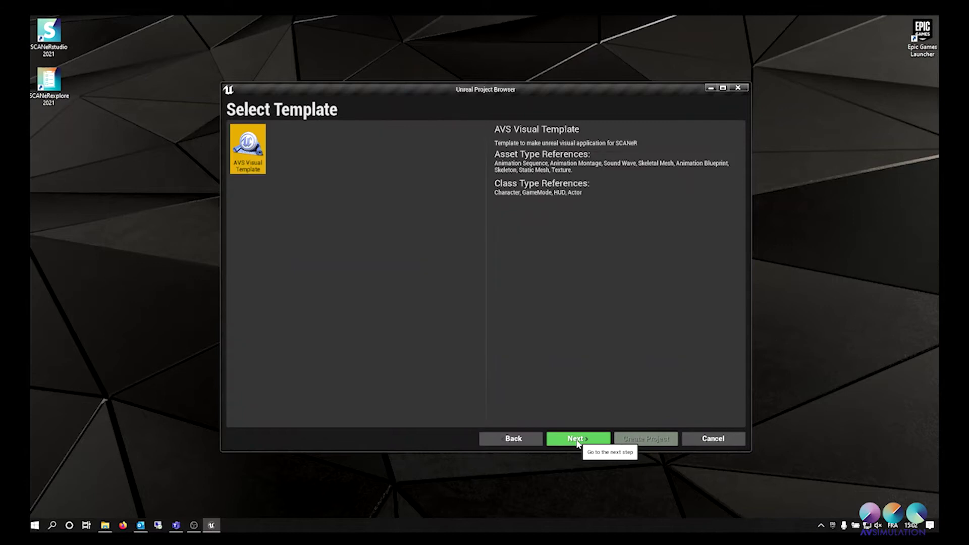
pyautogui.click(605, 440)
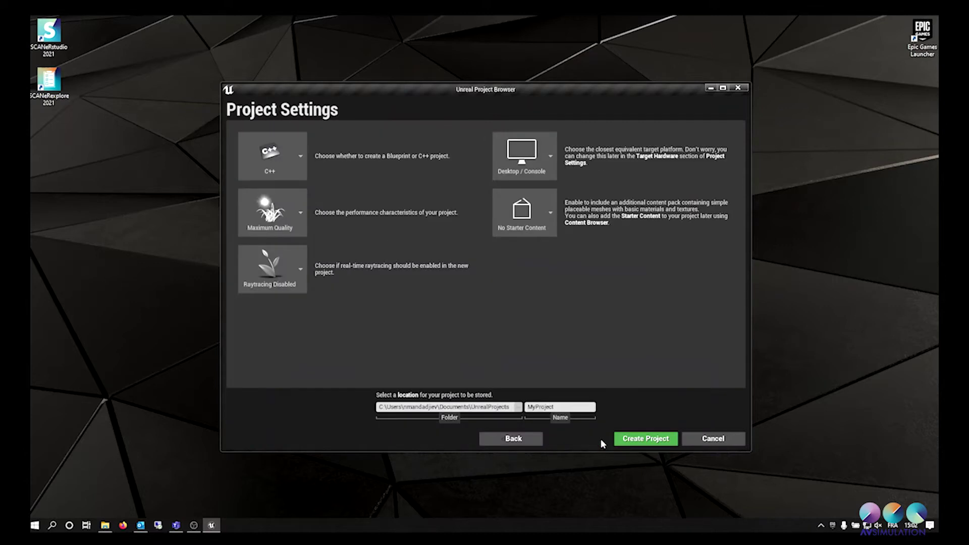
pyautogui.click(572, 407)
pyautogui.write('Bridge')
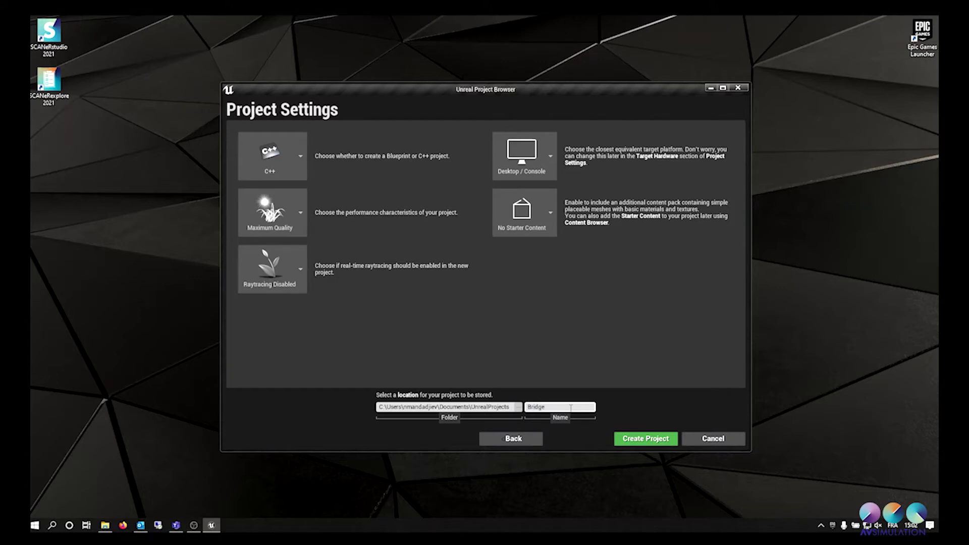
pyautogui.write('Project')
pyautogui.click(642, 441)
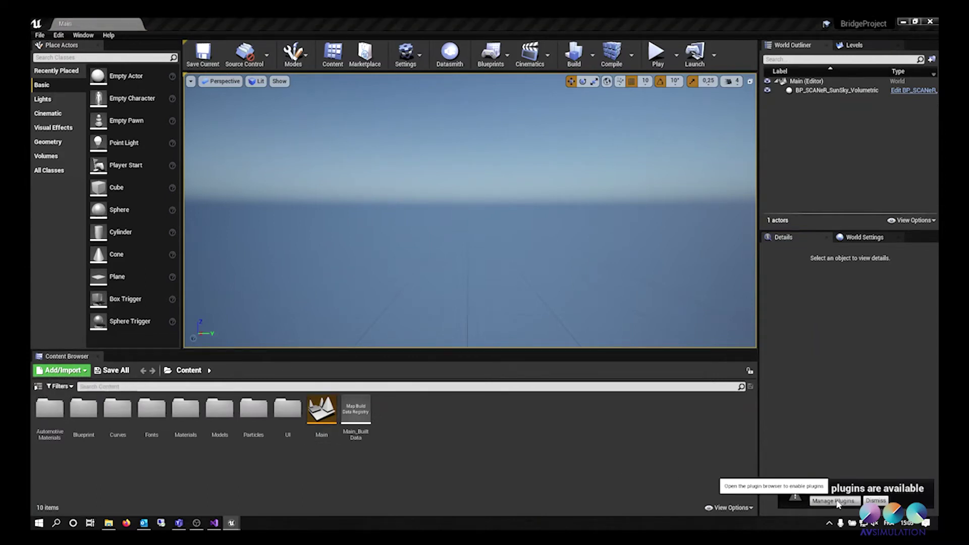
# Create a Content Only plugin named BridgeProjectContentPlugin from the Plugins window
pyautogui.click(828, 500)
pyautogui.click(620, 129)
pyautogui.write('SCANe')
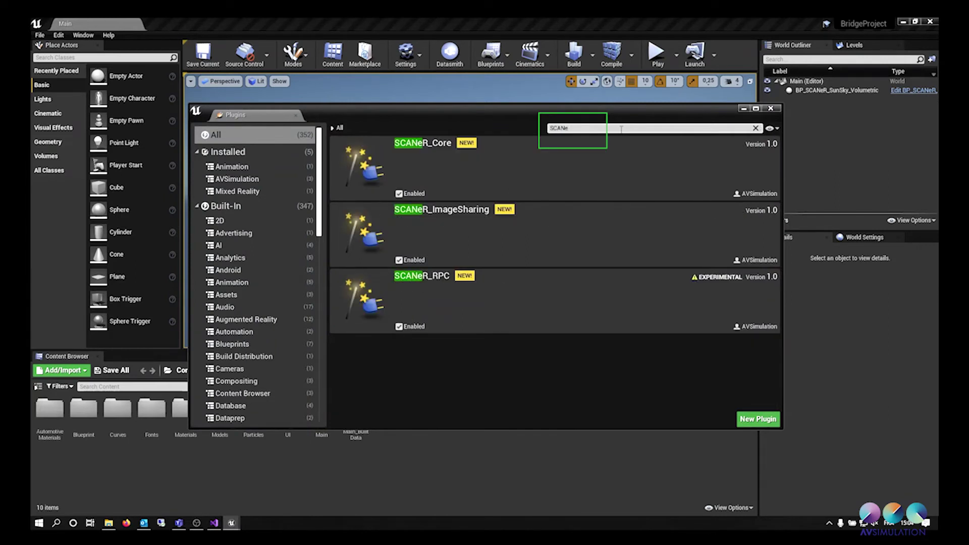
pyautogui.write('r')
pyautogui.click(758, 419)
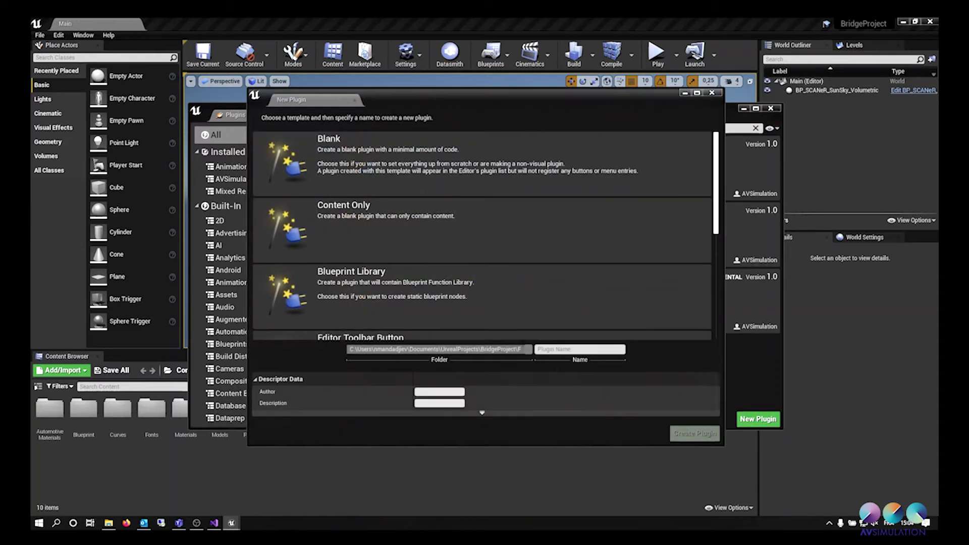
pyautogui.click(554, 349)
pyautogui.write('BridgeProject')
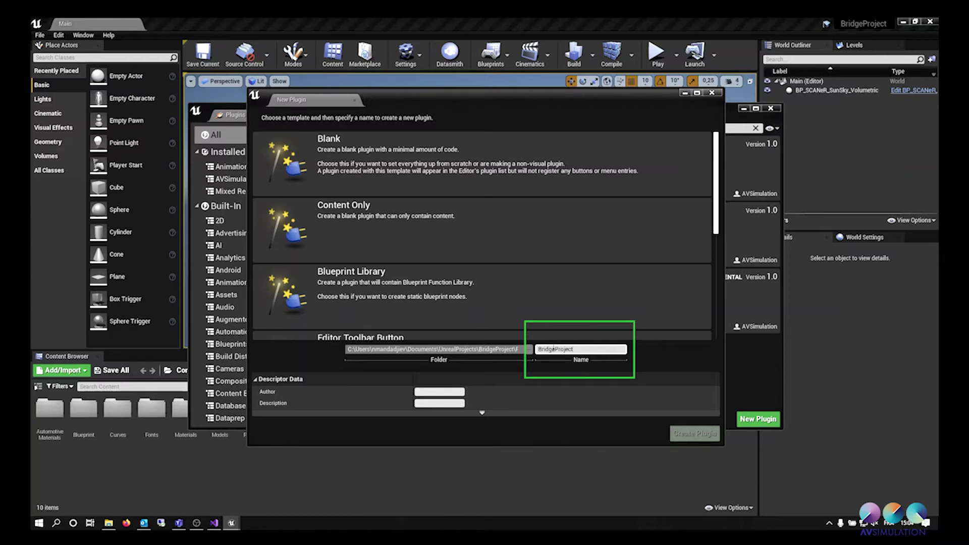
pyautogui.write('ContentPlugin')
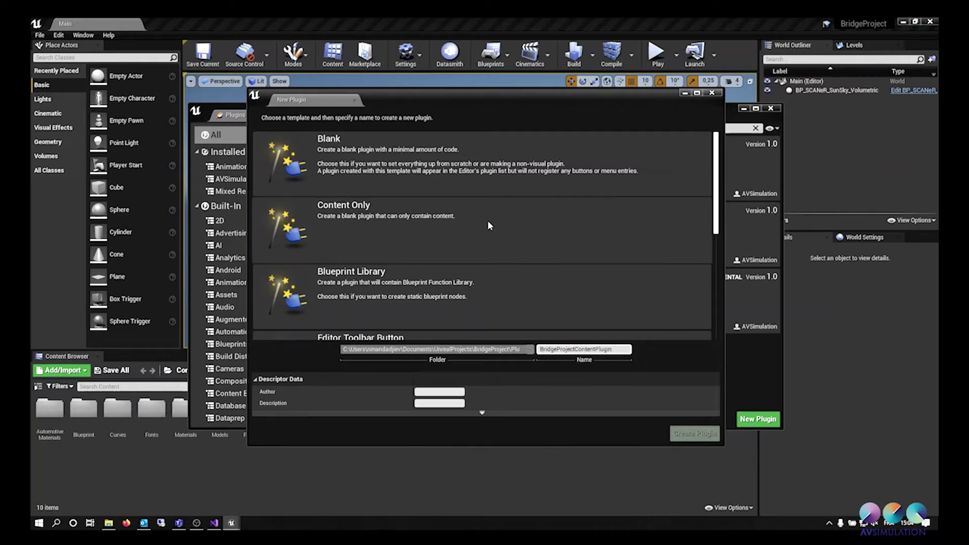
pyautogui.click(488, 220)
pyautogui.click(689, 436)
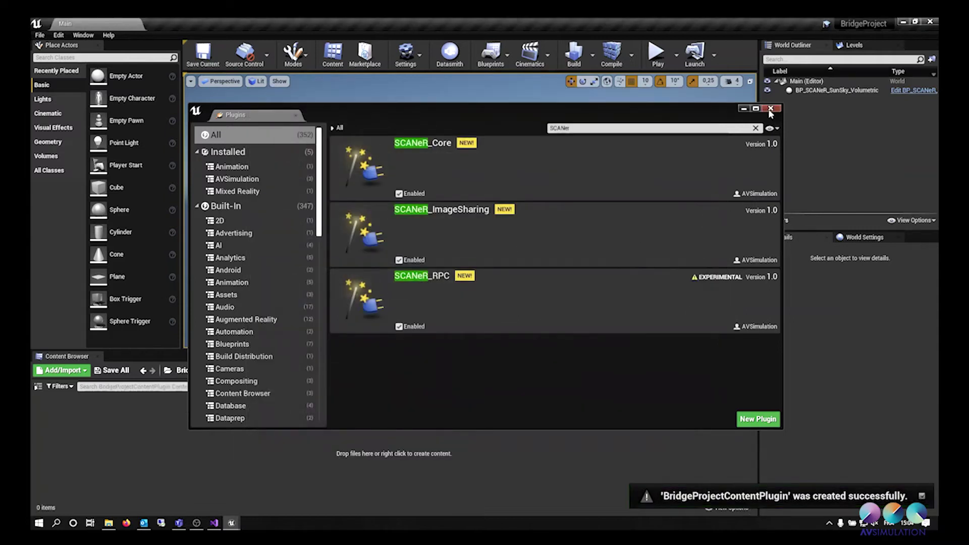
pyautogui.click(770, 108)
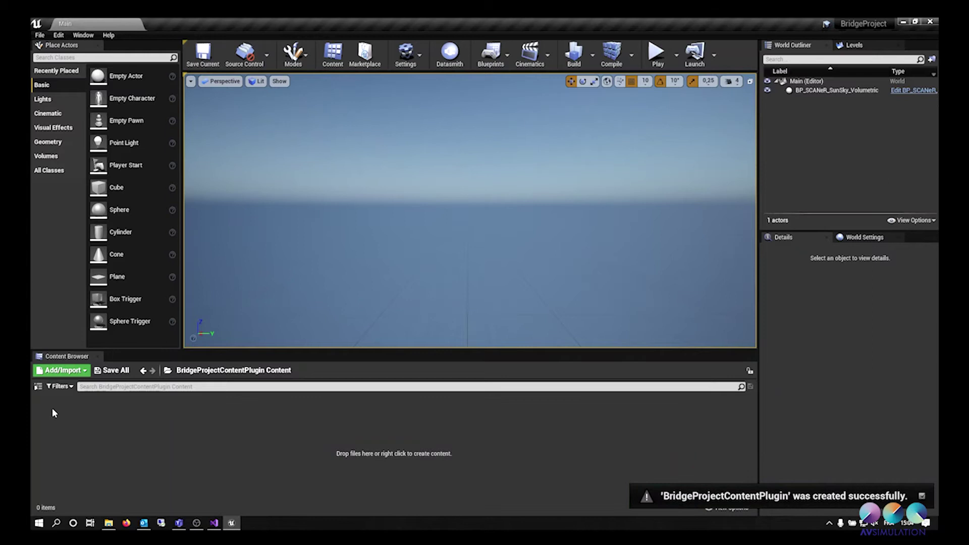
# Create a SCANeR folder inside the plugin's content folder
pyautogui.click(38, 387)
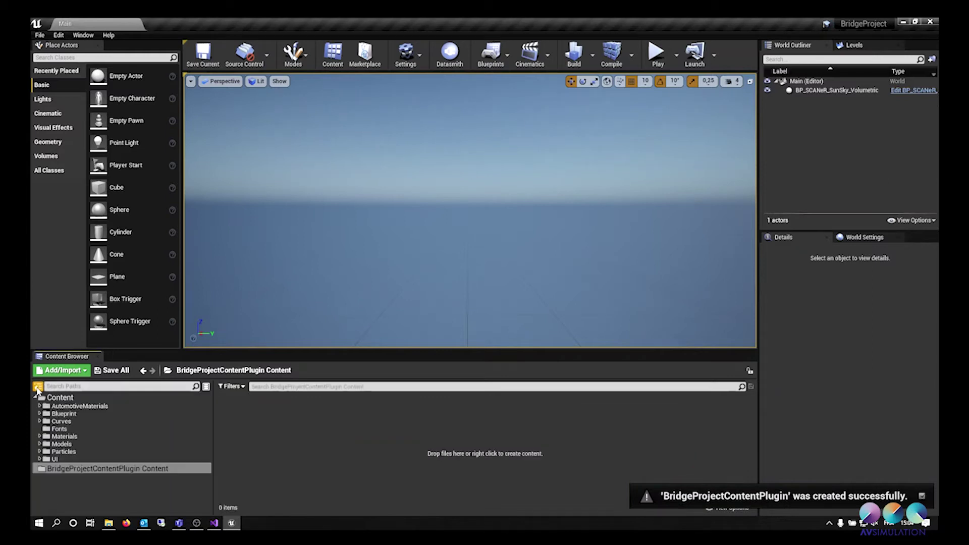
pyautogui.rightClick(155, 468)
pyautogui.click(191, 247)
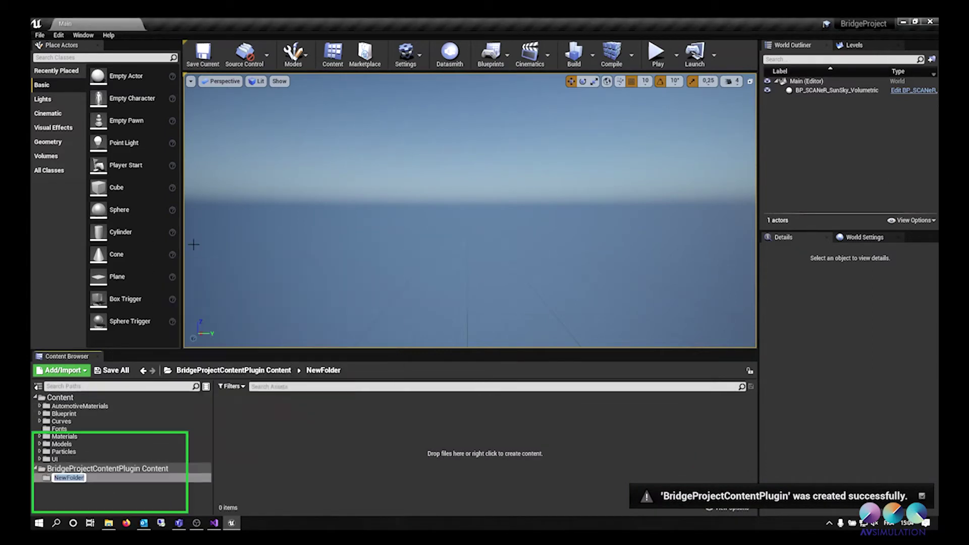
pyautogui.write('SCANeR')
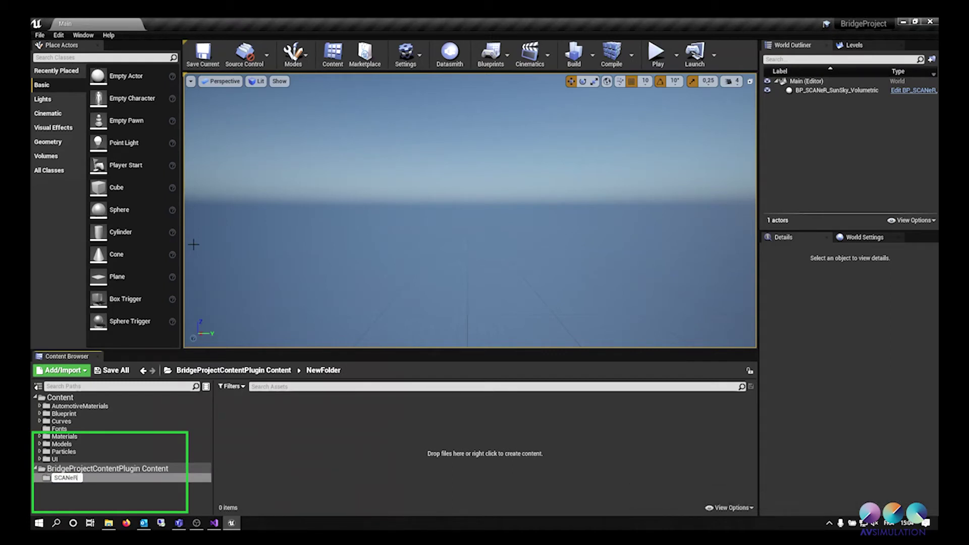
pyautogui.press('Return')
# Add a data folder inside SCANeR and a terrain folder inside data
pyautogui.rightClick(262, 451)
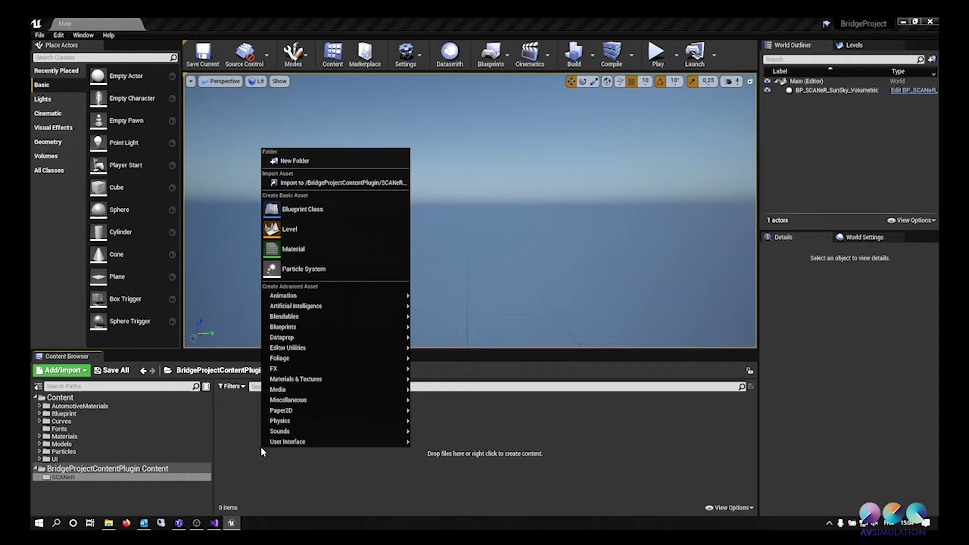
pyautogui.click(283, 161)
pyautogui.write('data')
pyautogui.press('Return')
pyautogui.press('Return')
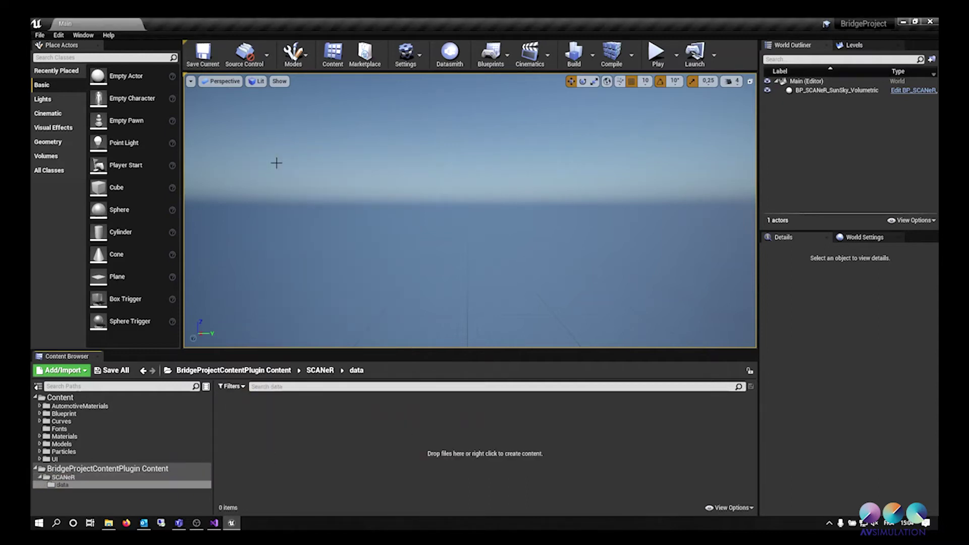
pyautogui.rightClick(318, 397)
pyautogui.click(347, 120)
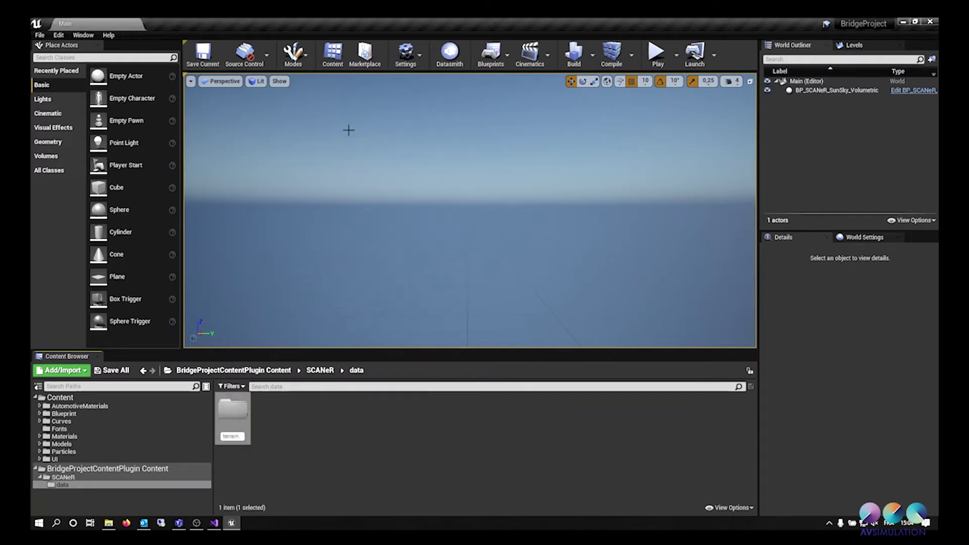
pyautogui.write('terrain')
pyautogui.press('Return')
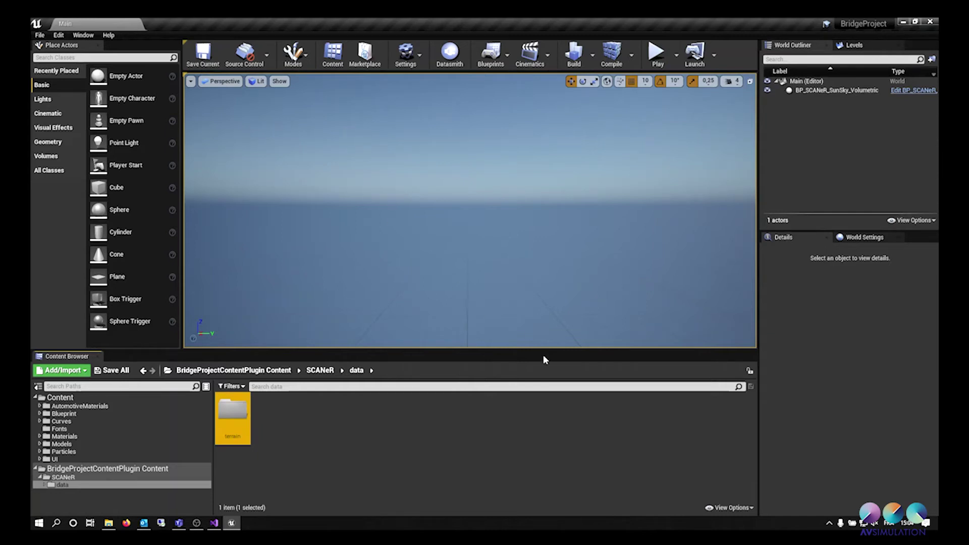
pyautogui.click(829, 525)
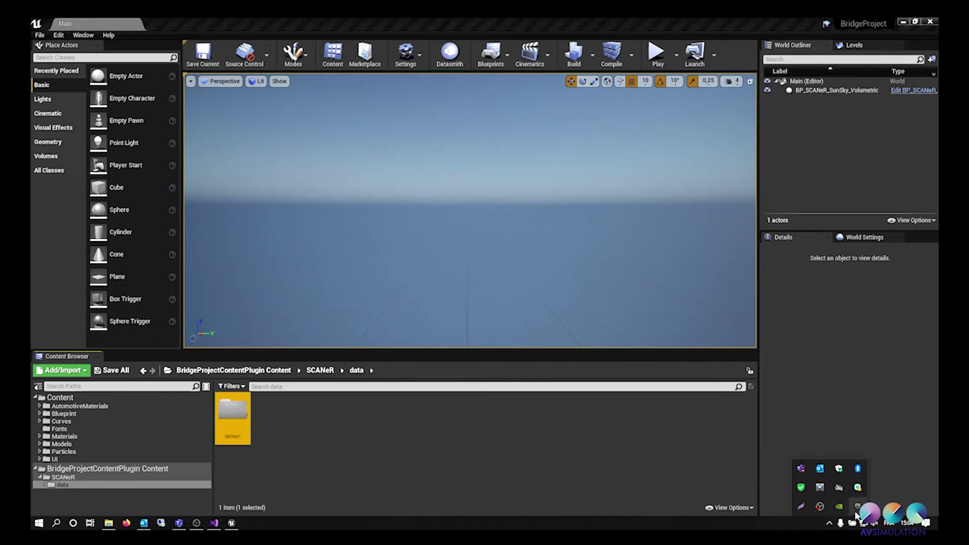
# Find Automotive Bridge Scene in the Marketplace by searching 'automotive' and add it to BridgeProject
pyautogui.click(858, 507)
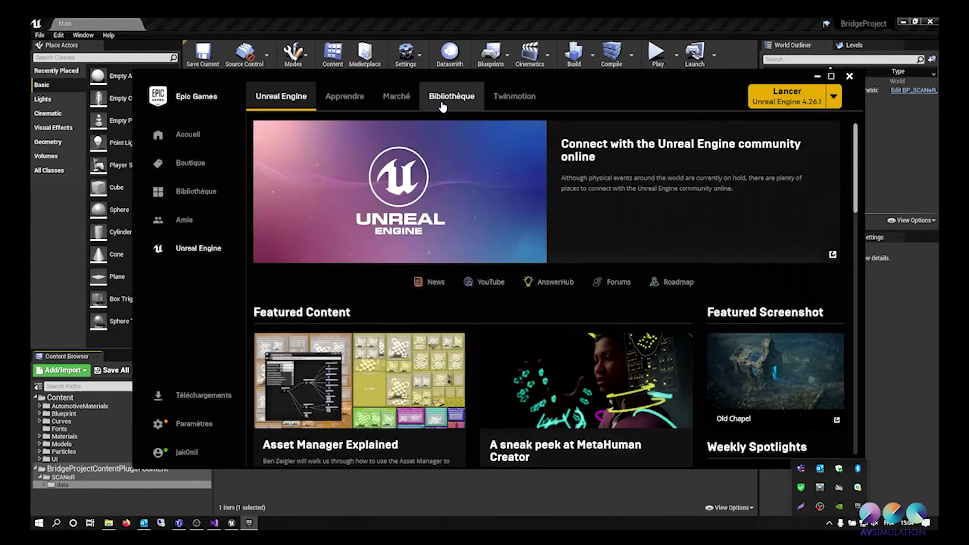
pyautogui.click(398, 97)
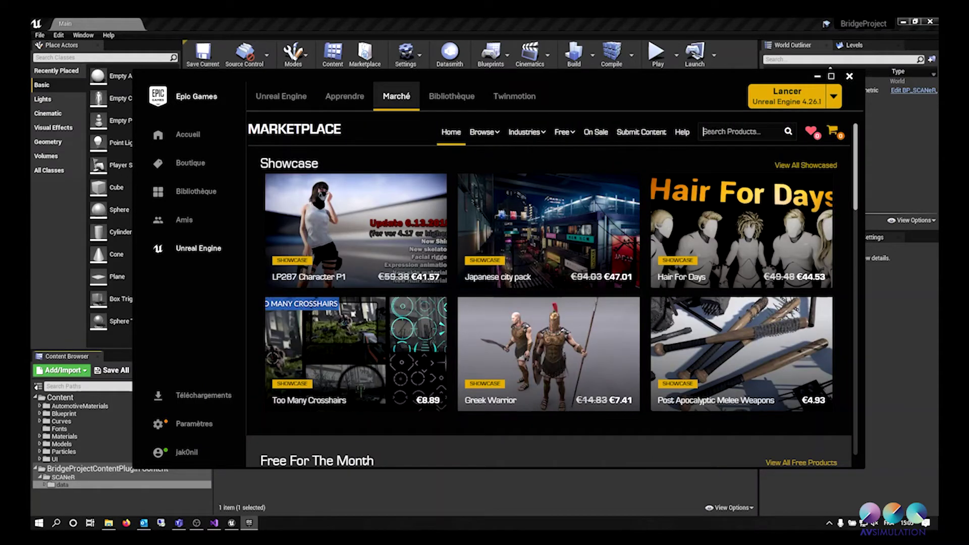
pyautogui.write('auto')
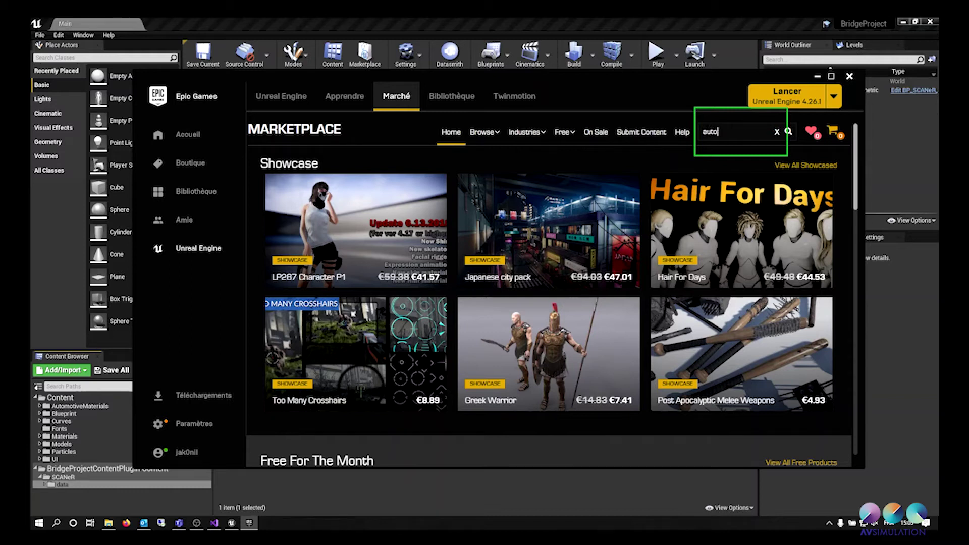
pyautogui.write('motive')
pyautogui.click(724, 233)
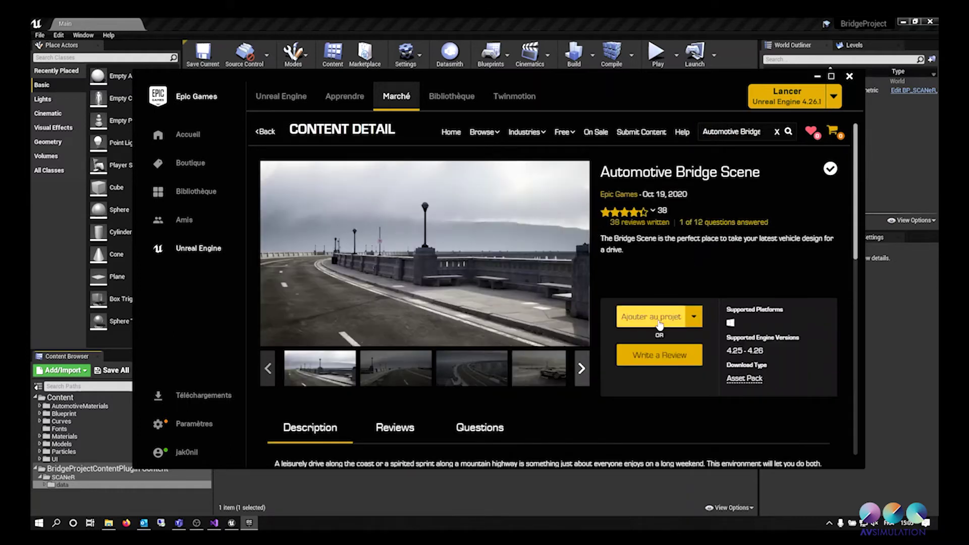
pyautogui.click(656, 315)
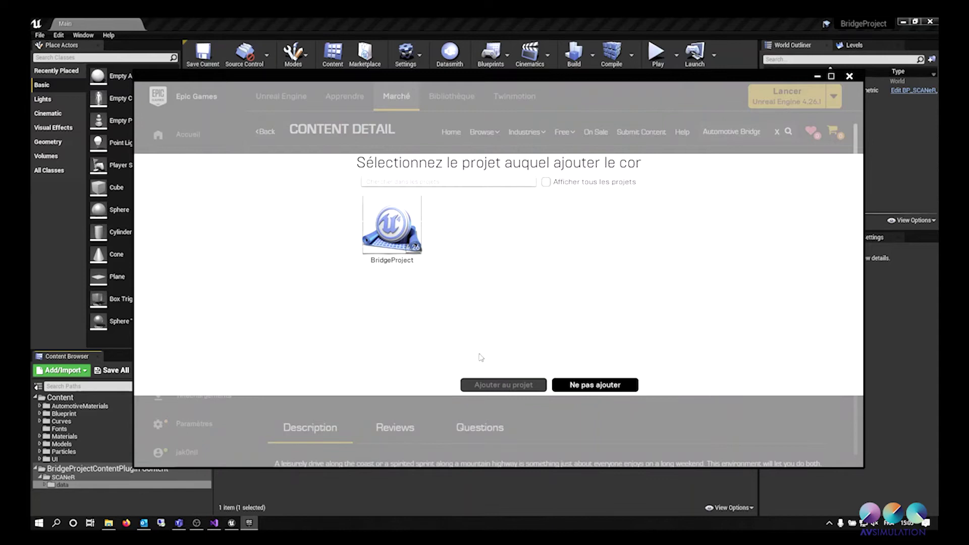
pyautogui.click(392, 225)
pyautogui.click(495, 386)
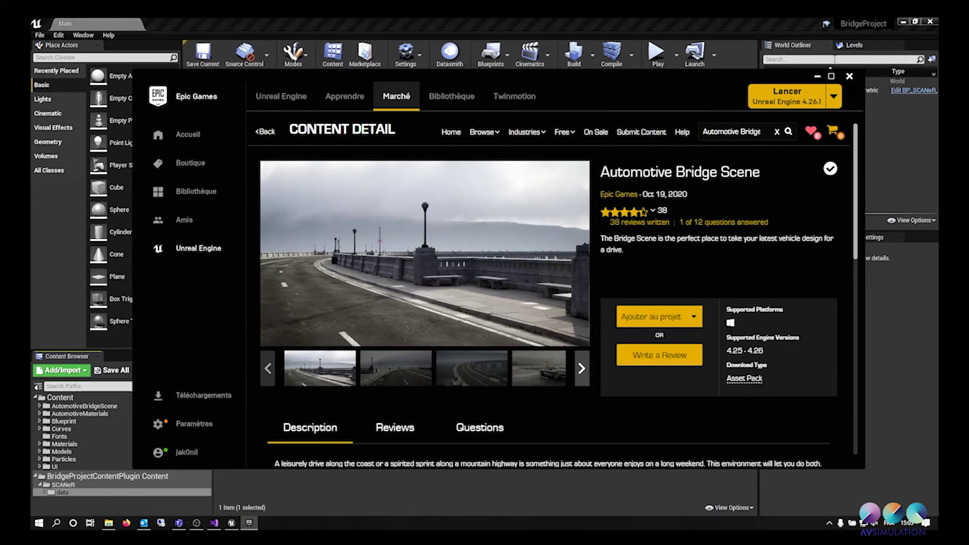
# Move the AutomotiveBridgeScene folder into the plugin's content folder
pyautogui.click(818, 75)
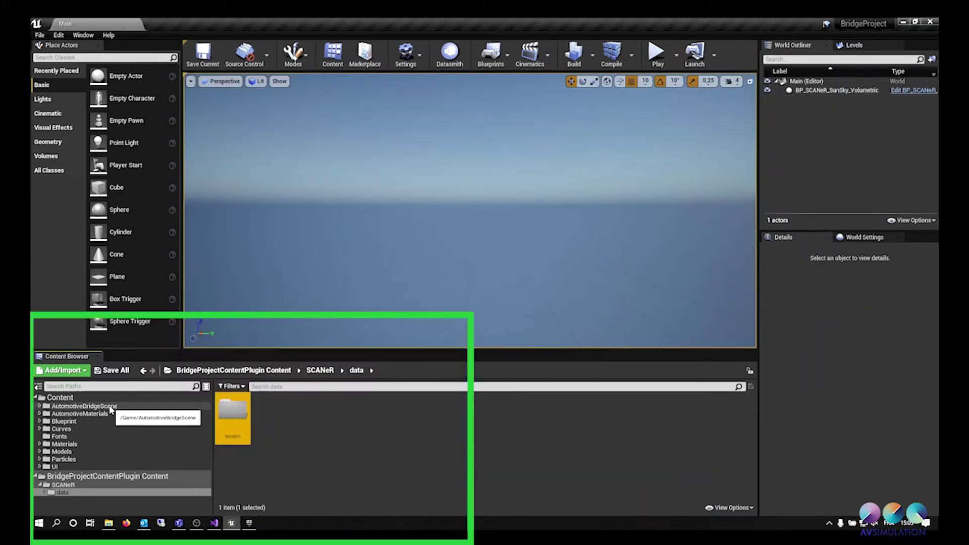
pyautogui.moveTo(106, 406); pyautogui.dragTo(111, 476)
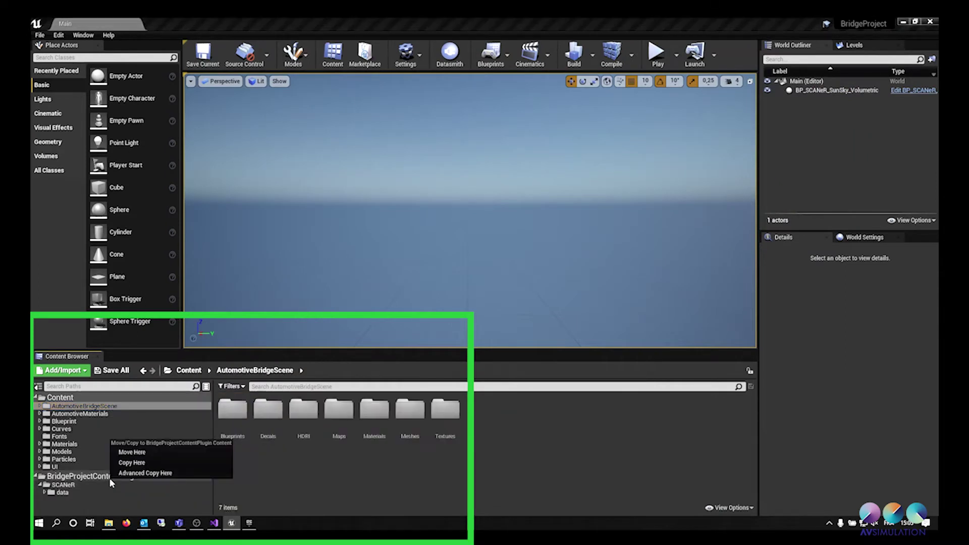
pyautogui.click(133, 454)
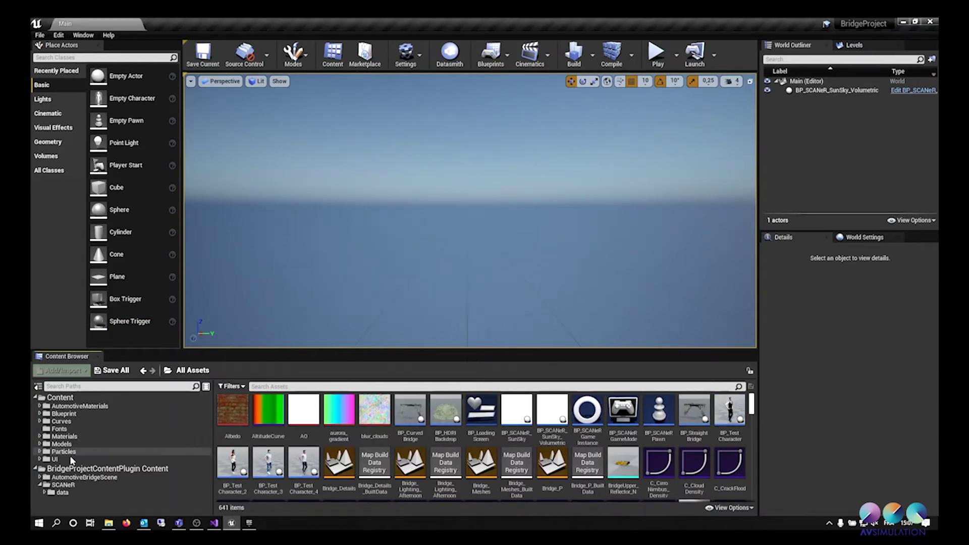
# Open the Bridge_P level from AutomotiveBridgeScene/Maps
pyautogui.click(61, 478)
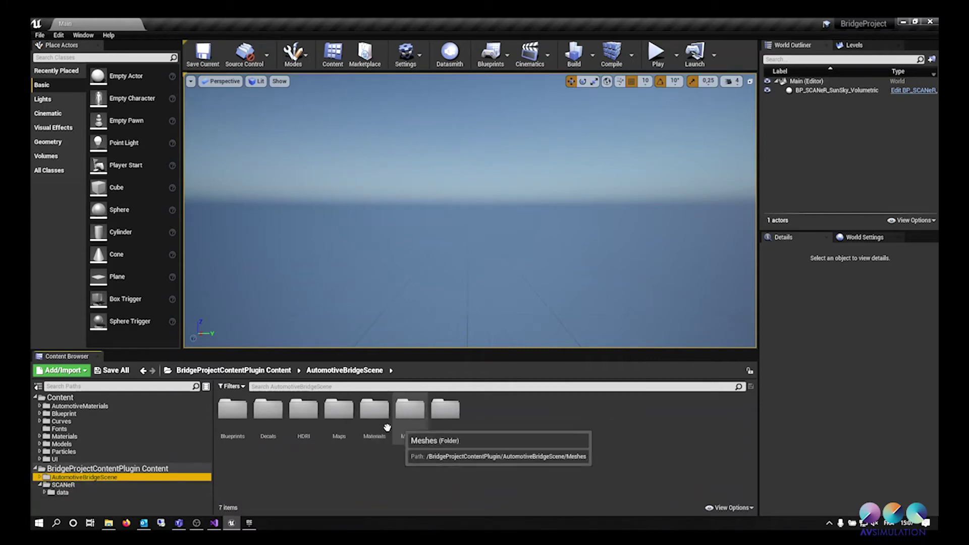
pyautogui.doubleClick(331, 413)
pyautogui.doubleClick(451, 423)
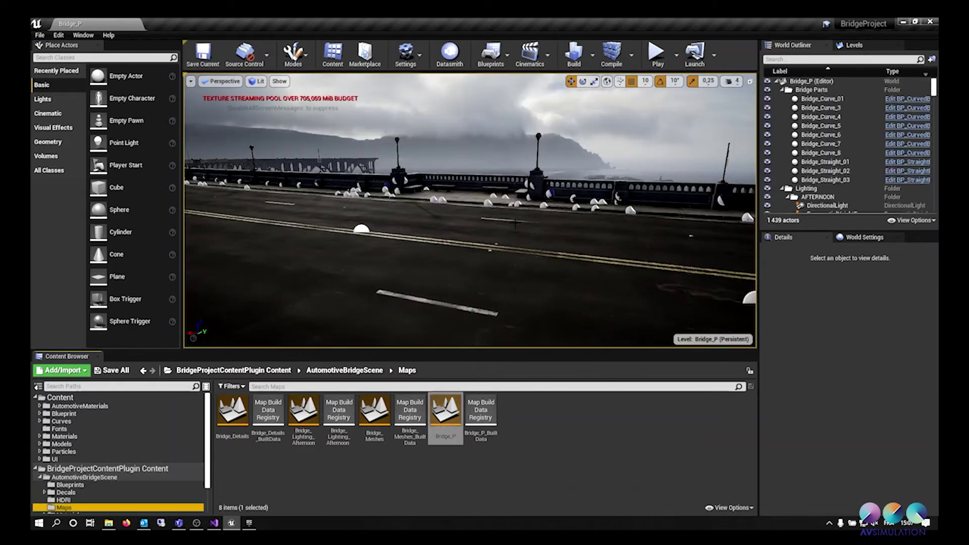
# Copy Bridge_Meshes and Bridge_Meshes_BuiltData within Maps, producing Bridge_Meshes_2 and Bridge_Meshes_BuiltData_2
pyautogui.moveTo(587, 341); pyautogui.dragTo(588, 341, button='right')
pyautogui.click(402, 468)
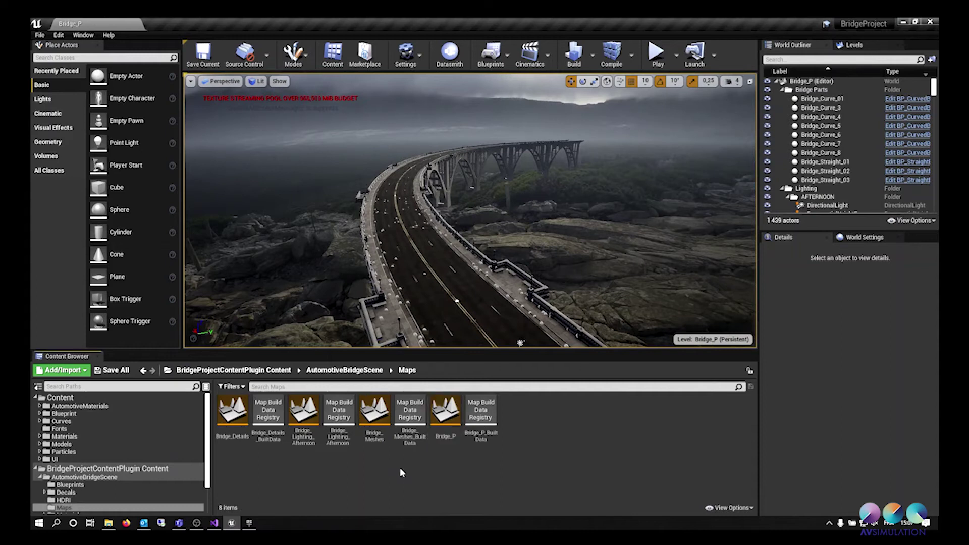
pyautogui.click(367, 414)
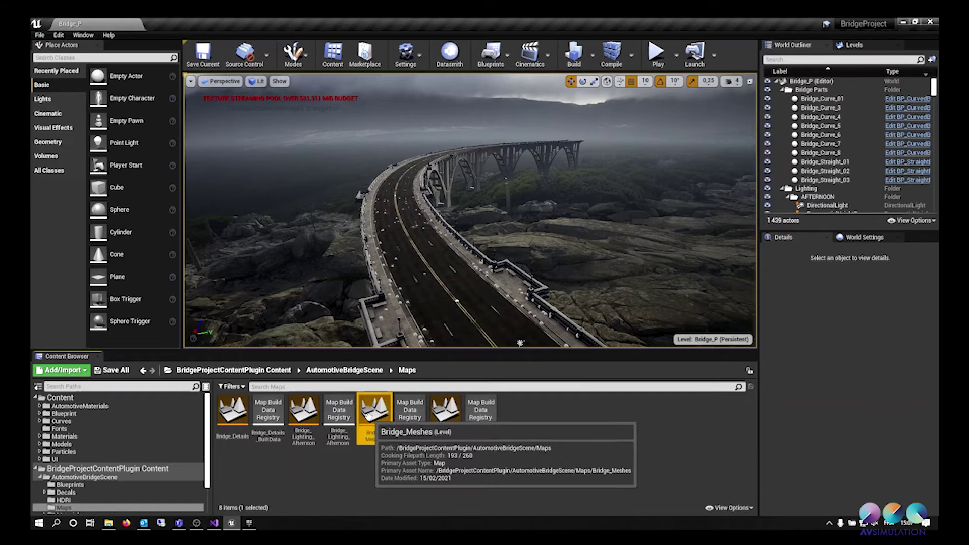
pyautogui.keyDown('ctrl'); pyautogui.click(406, 410); pyautogui.keyUp('ctrl')
pyautogui.moveTo(387, 417); pyautogui.dragTo(555, 430)
pyautogui.click(566, 454)
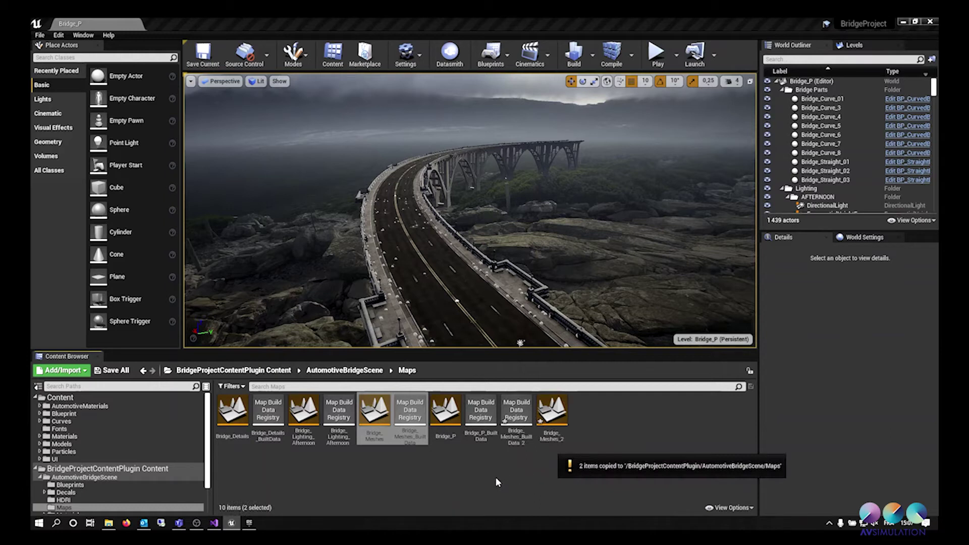
# Duplicate BP_CurvedBridge and BP_StraightBridge in Blueprints and rename the straight copy BP_StraightRoad
pyautogui.click(81, 484)
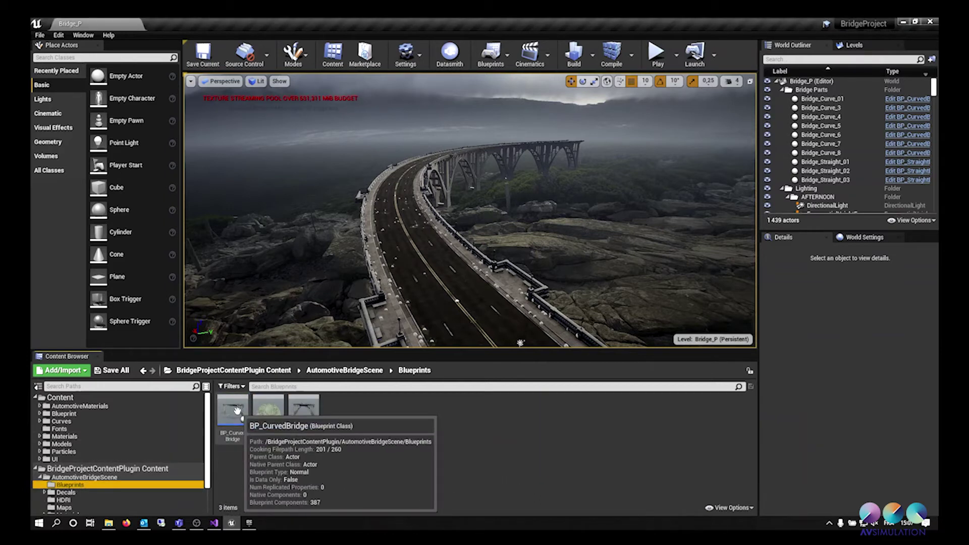
pyautogui.click(237, 411)
pyautogui.keyDown('ctrl'); pyautogui.click(305, 412); pyautogui.keyUp('ctrl')
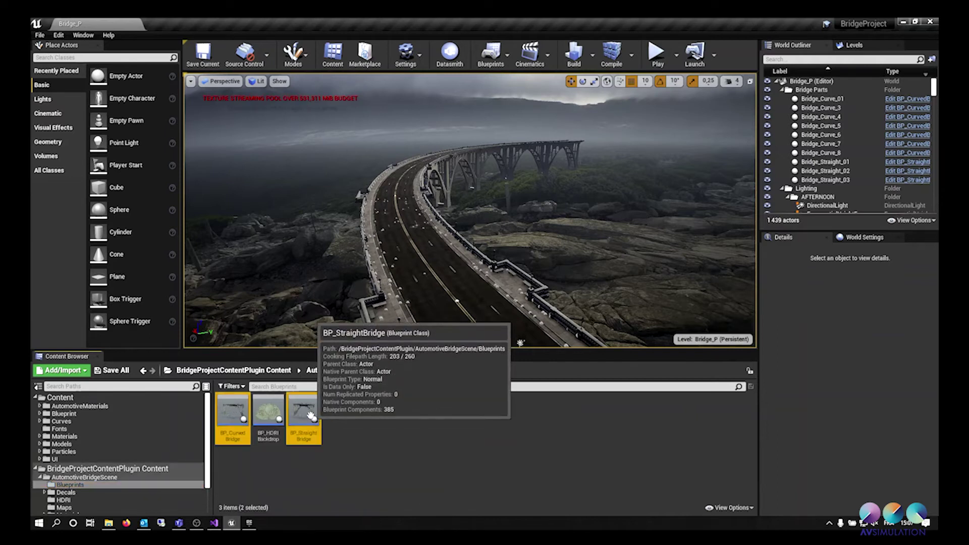
pyautogui.moveTo(304, 412); pyautogui.dragTo(451, 421)
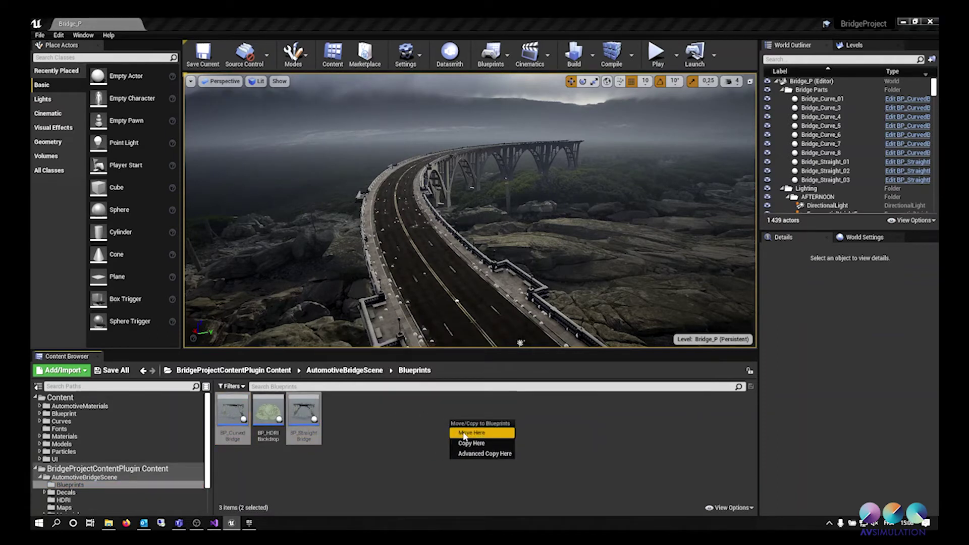
pyautogui.click(466, 449)
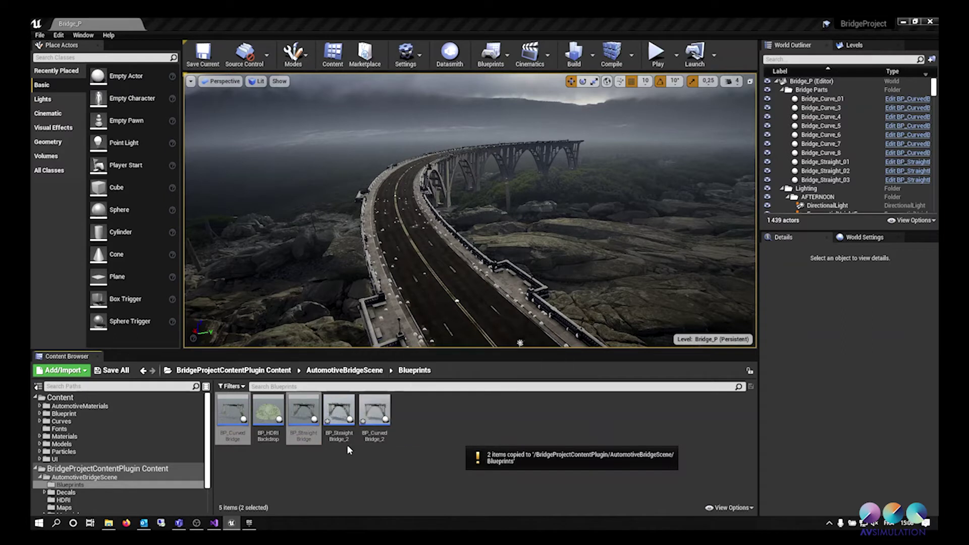
pyautogui.click(339, 437)
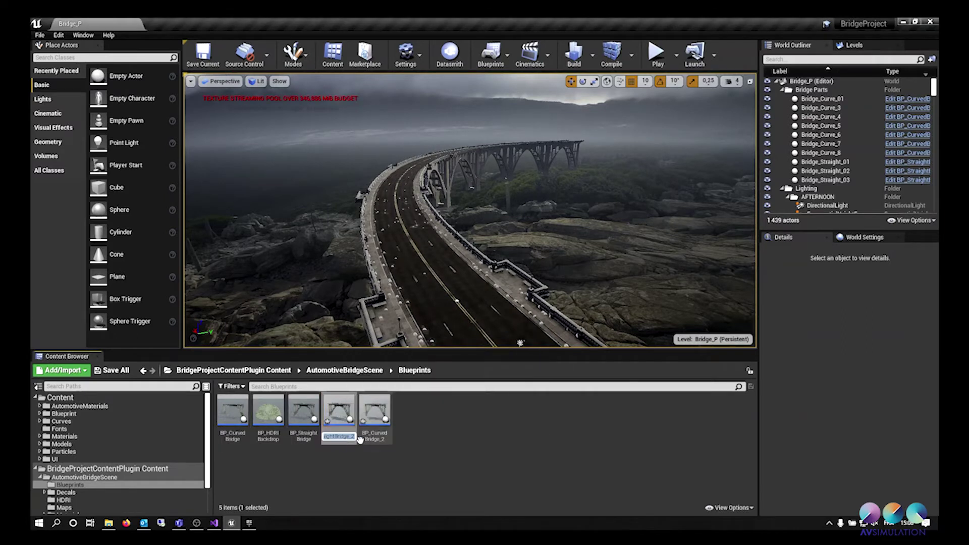
pyautogui.press('End')
pyautogui.press('BackSpace')
pyautogui.press('BackSpace')
pyautogui.press('BackSpace')
pyautogui.press('BackSpace')
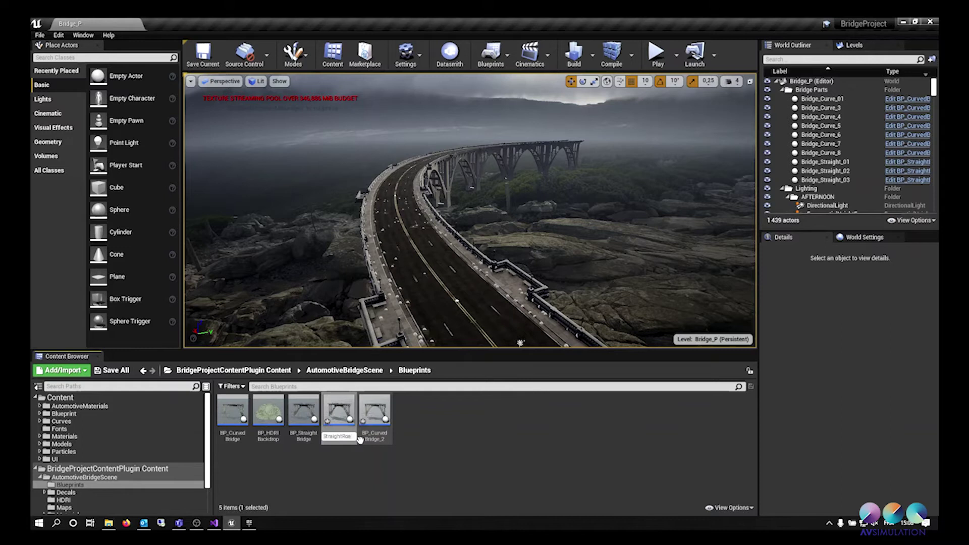
pyautogui.press('Return')
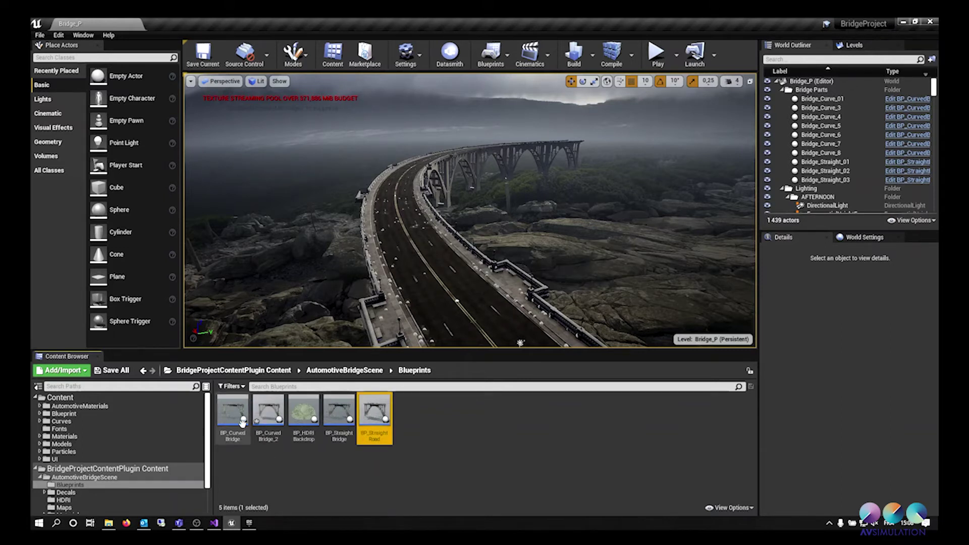
# Rename BP_CurvedBridge_2 to BP_CurvedRoad and open it in the Blueprint editor
pyautogui.click(275, 413)
pyautogui.click(271, 427)
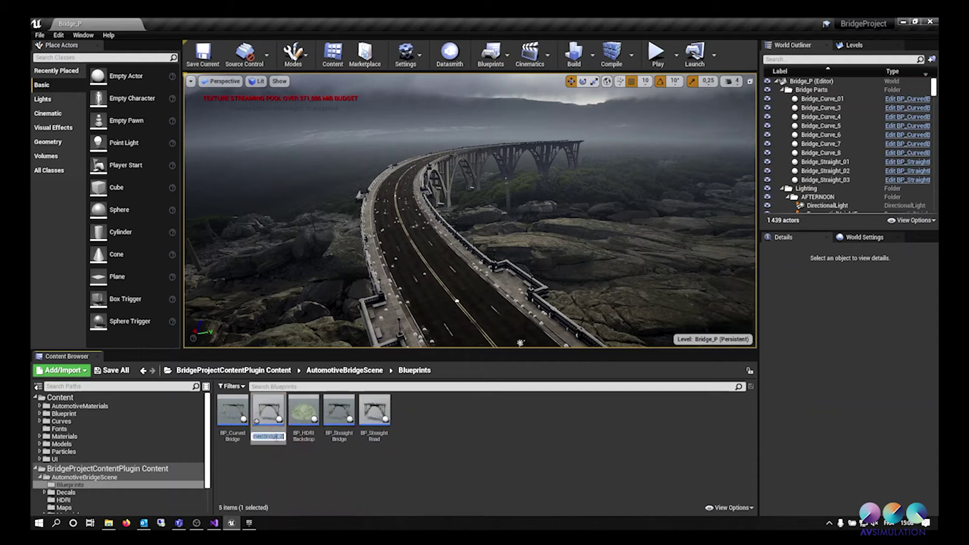
pyautogui.press('BackSpace')
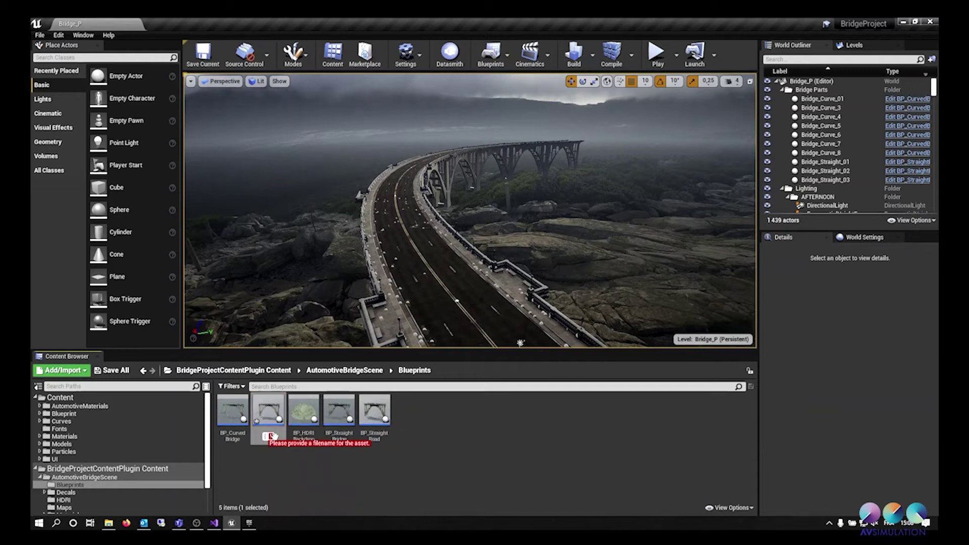
pyautogui.write('BP_')
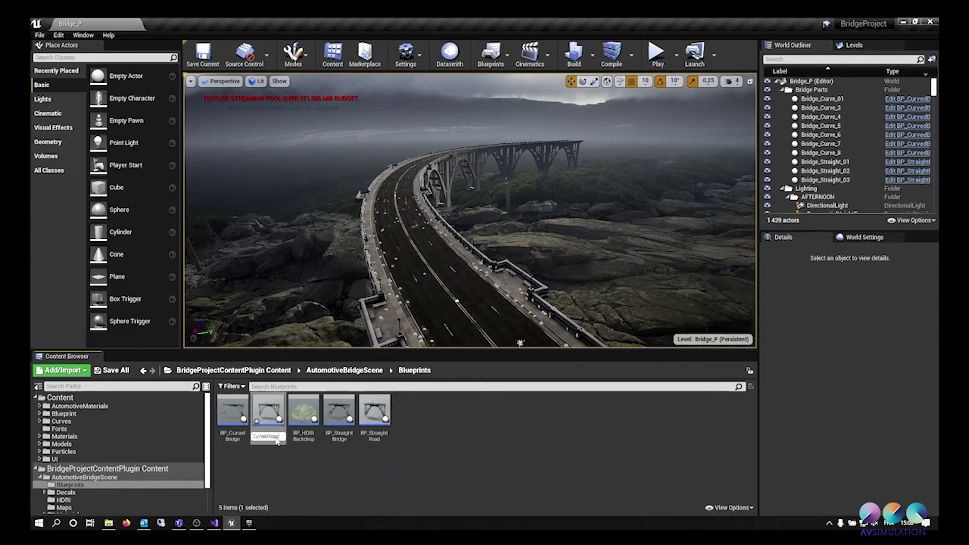
pyautogui.press('Return')
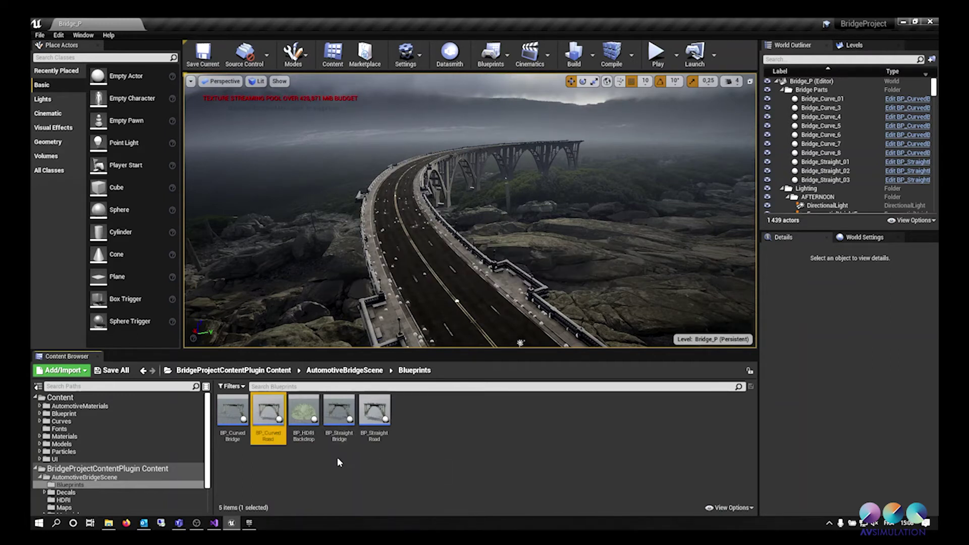
pyautogui.doubleClick(274, 407)
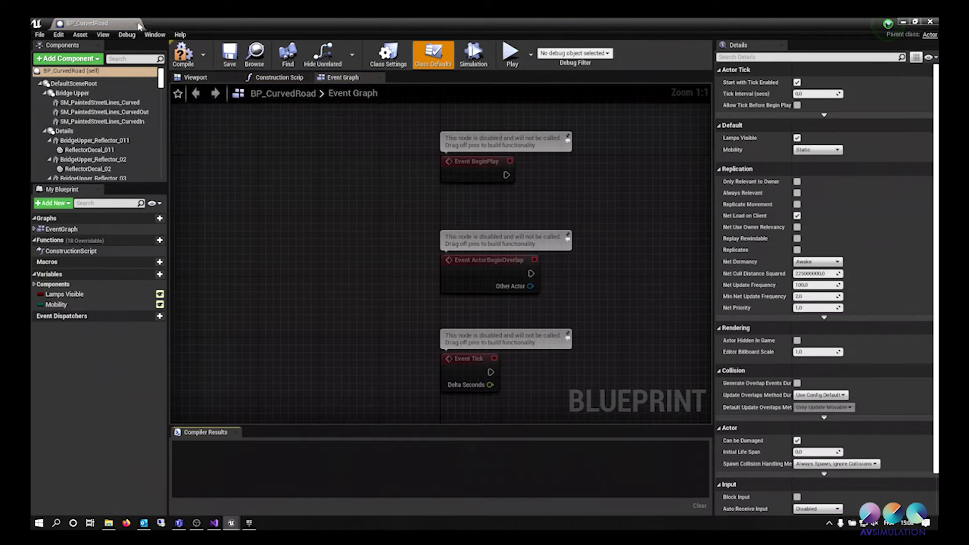
# Dock the BP_CurvedRoad editor beside Bridge_P, preview its model, and select the Details components
pyautogui.moveTo(136, 10); pyautogui.dragTo(151, 24)
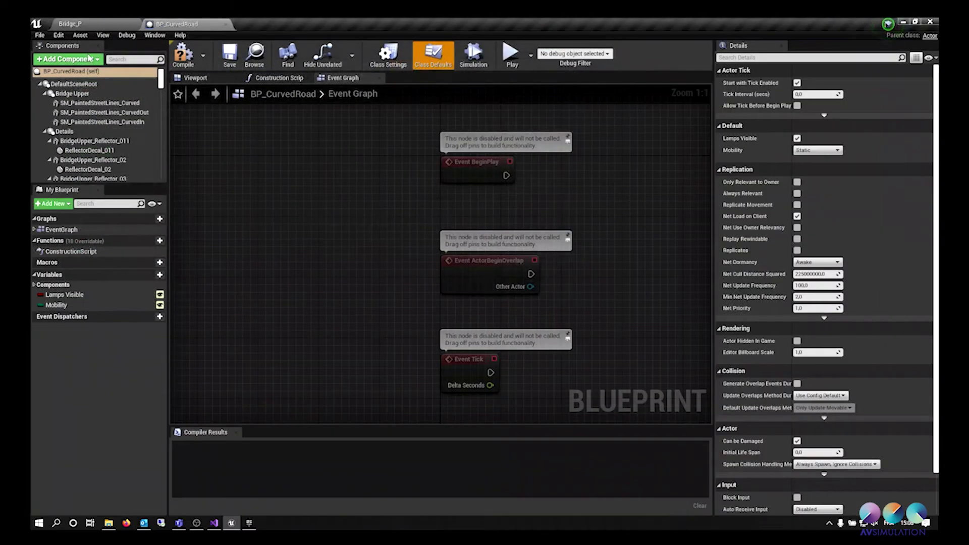
pyautogui.click(189, 79)
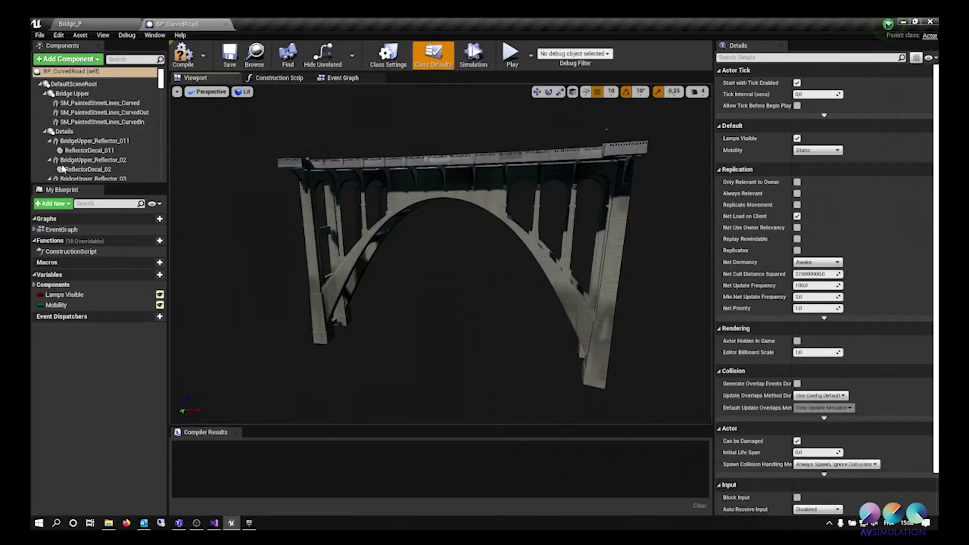
pyautogui.click(64, 131)
pyautogui.scroll(-10, 80, 139)
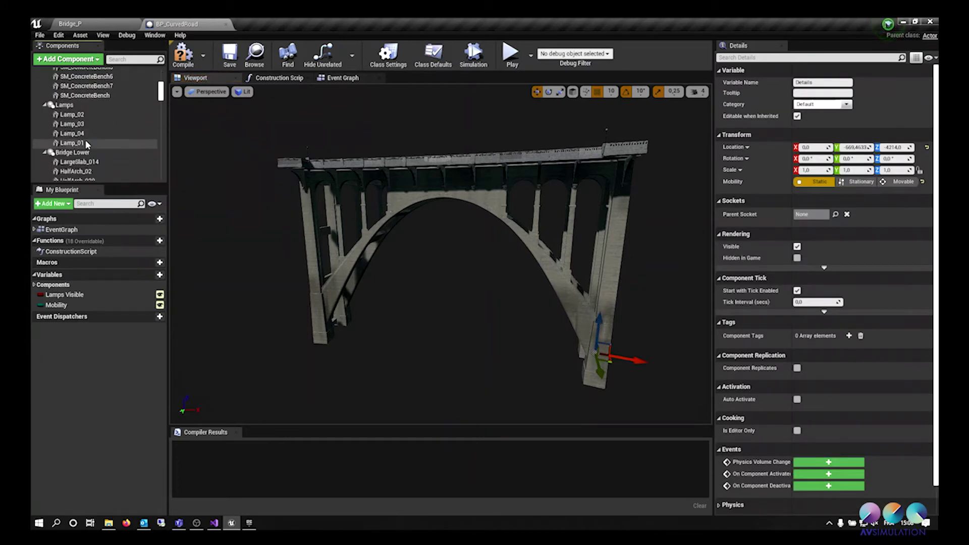
pyautogui.scroll(-10, 87, 144)
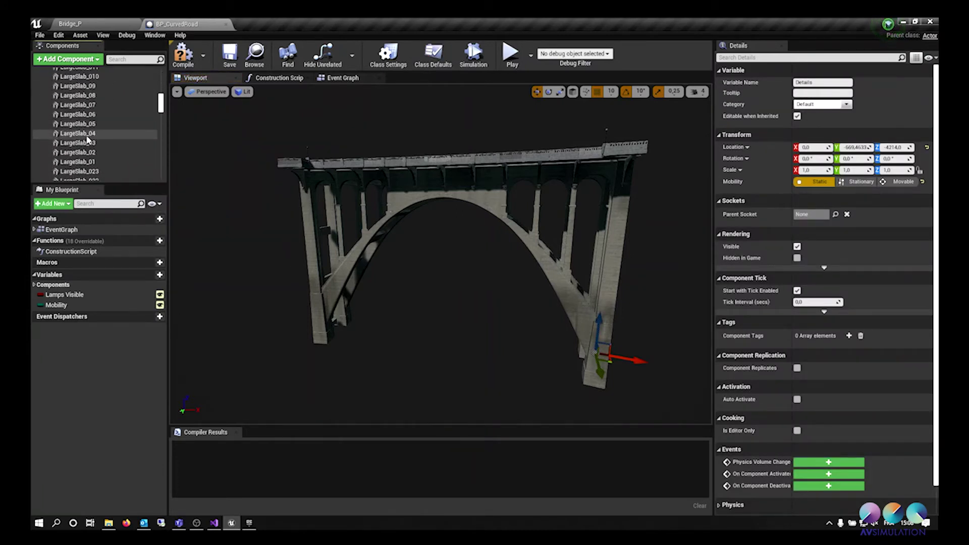
pyautogui.scroll(-5, 87, 139)
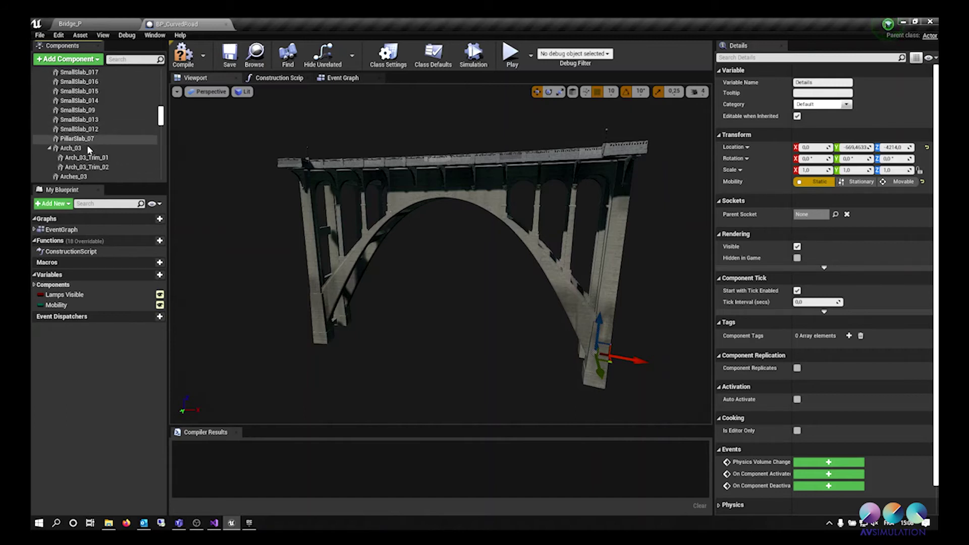
pyautogui.scroll(-3, 90, 151)
# Extend the selection through the curbs, curved walls, alcove walls and sidewalk alcove parts
pyautogui.keyDown('shift'); pyautogui.click(90, 150); pyautogui.keyUp('shift')
pyautogui.scroll(-5, 91, 147)
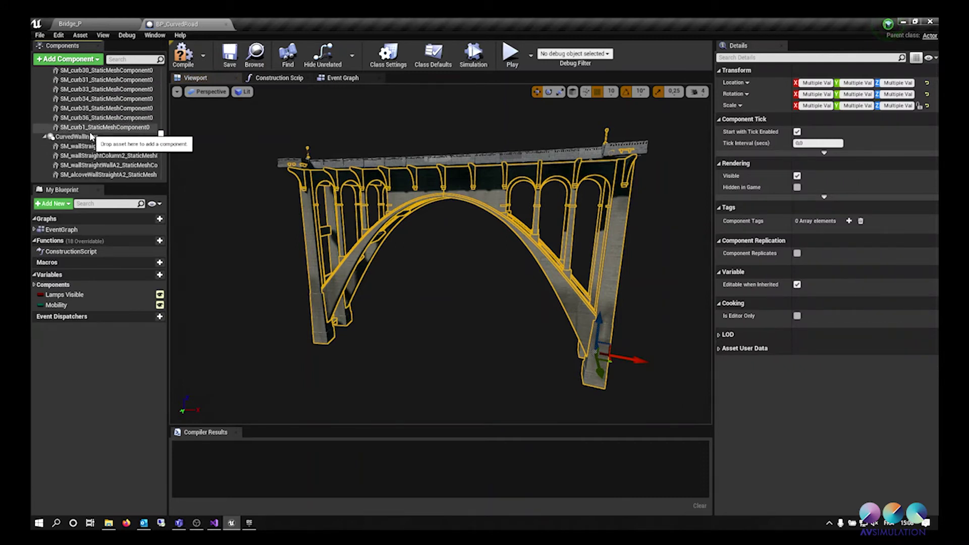
pyautogui.keyDown('shift'); pyautogui.click(92, 138); pyautogui.keyUp('shift')
pyautogui.scroll(-5, 92, 143)
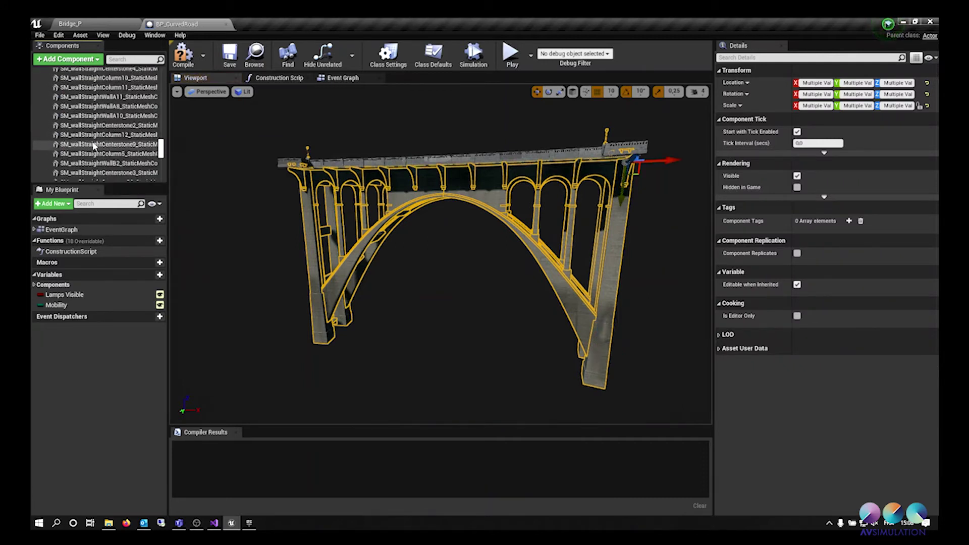
pyautogui.scroll(-3, 93, 146)
pyautogui.keyDown('shift'); pyautogui.click(92, 105); pyautogui.keyUp('shift')
pyautogui.scroll(-5, 96, 121)
pyautogui.keyDown('shift'); pyautogui.click(100, 133); pyautogui.keyUp('shift')
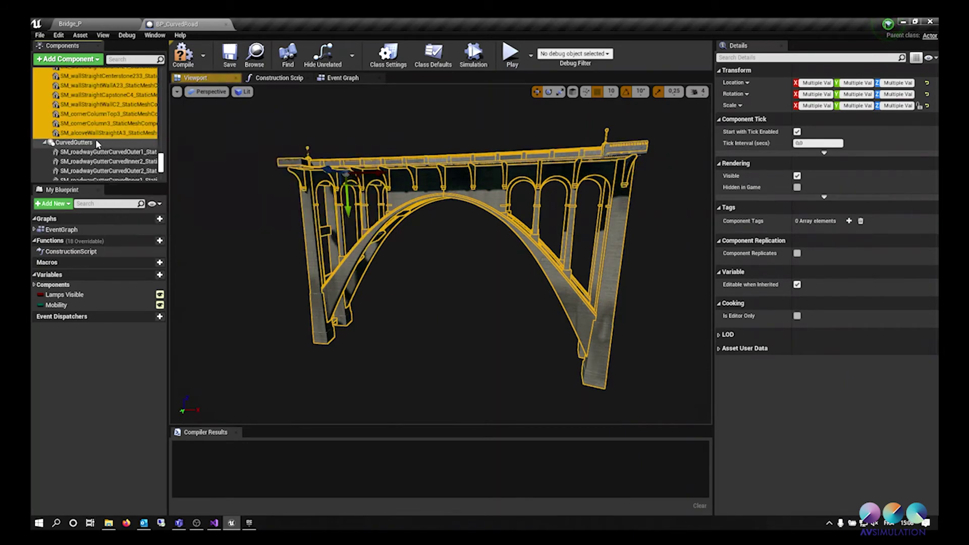
pyautogui.scroll(-5, 91, 145)
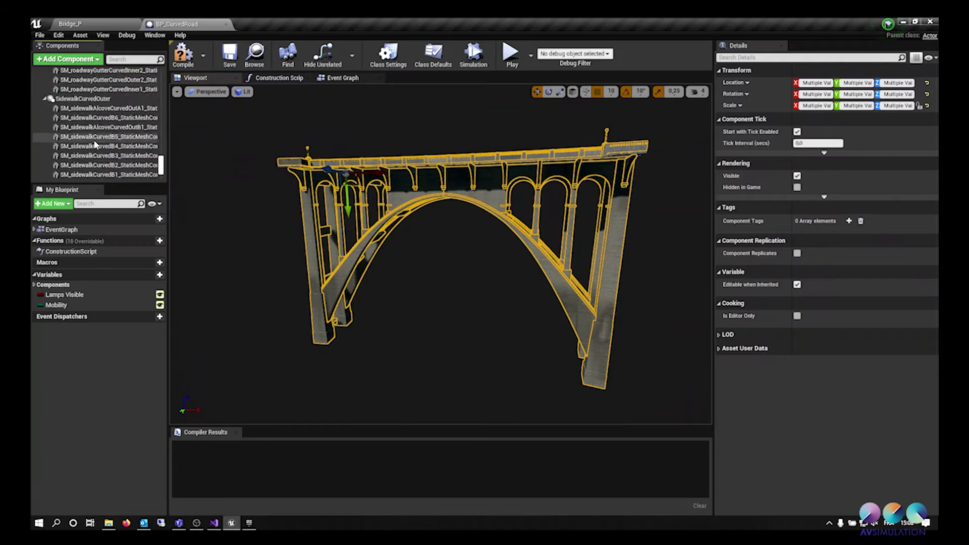
pyautogui.keyDown('shift'); pyautogui.click(94, 145); pyautogui.keyUp('shift')
pyautogui.scroll(-5, 94, 154)
pyautogui.keyDown('shift'); pyautogui.click(101, 98); pyautogui.keyUp('shift')
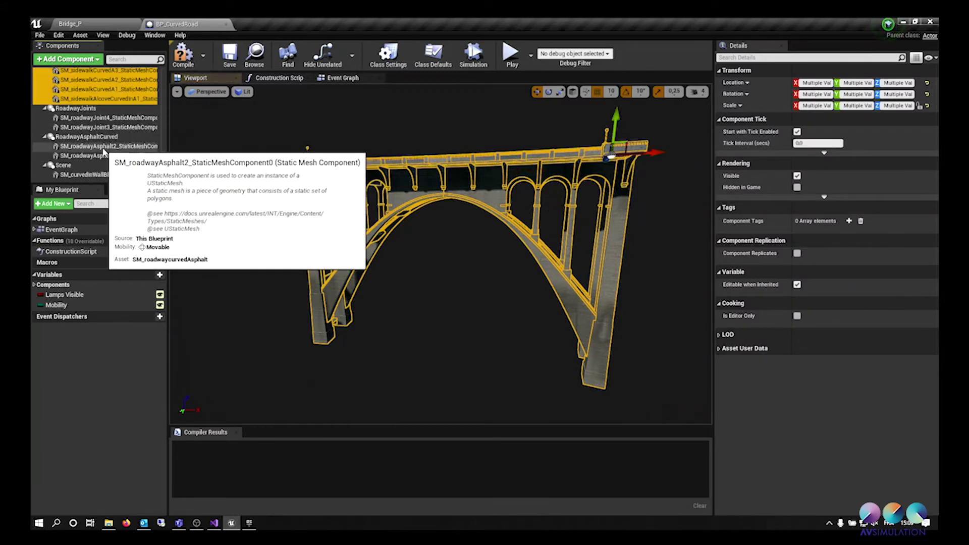
pyautogui.scroll(-3, 107, 142)
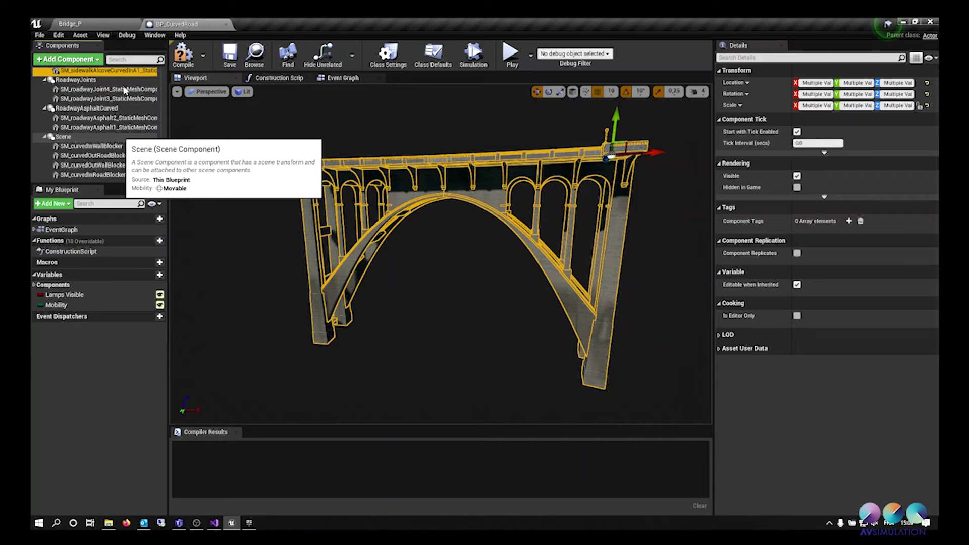
# Delete the selected bridge structure components and the Scene group with its blockers
pyautogui.press('Delete')
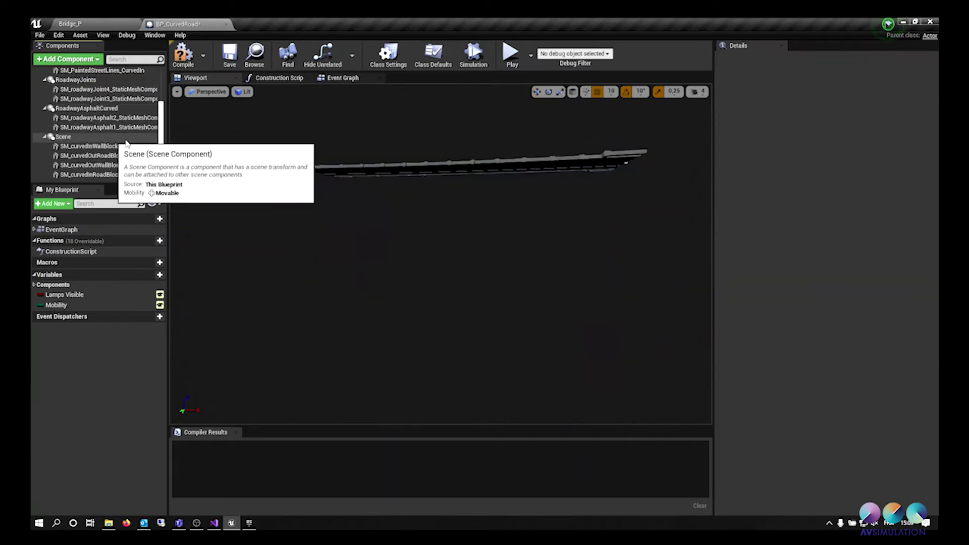
pyautogui.moveTo(262, 212); pyautogui.dragTo(312, 156, button='right')
pyautogui.click(112, 147)
pyautogui.keyDown('shift'); pyautogui.click(100, 174); pyautogui.keyUp('shift')
pyautogui.press('Delete')
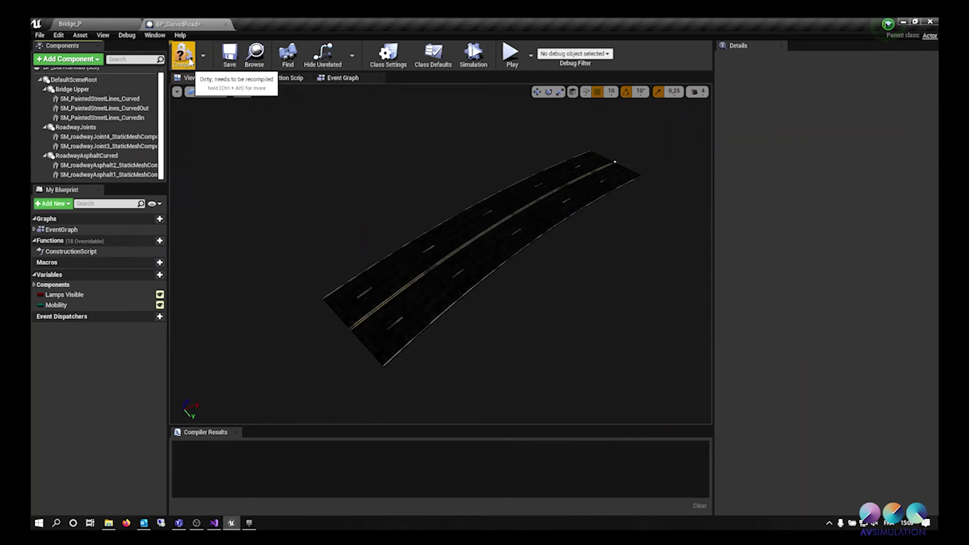
# Remove the Set Visibility and Lamps Visible construction script nodes, compile, and close BP_CurvedRoad
pyautogui.click(264, 81)
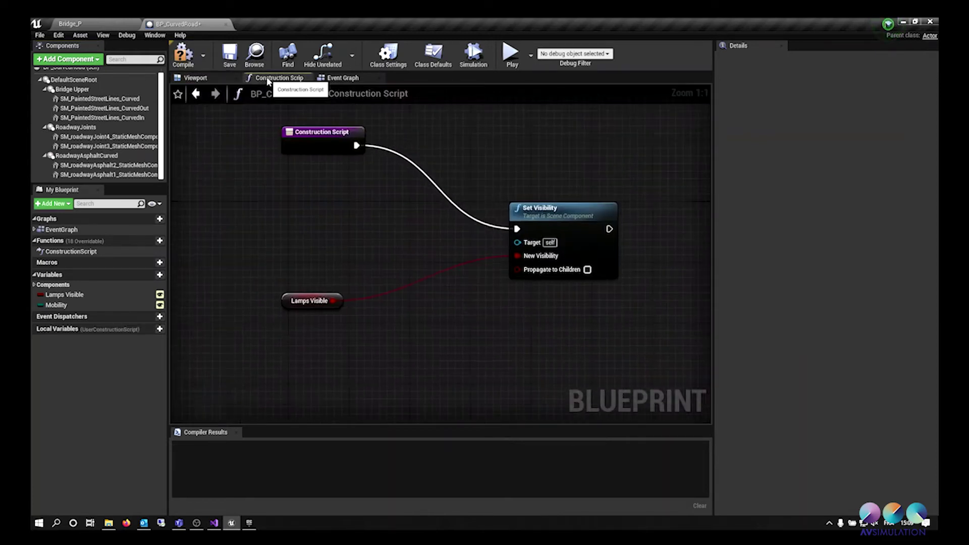
pyautogui.click(601, 254)
pyautogui.press('Delete')
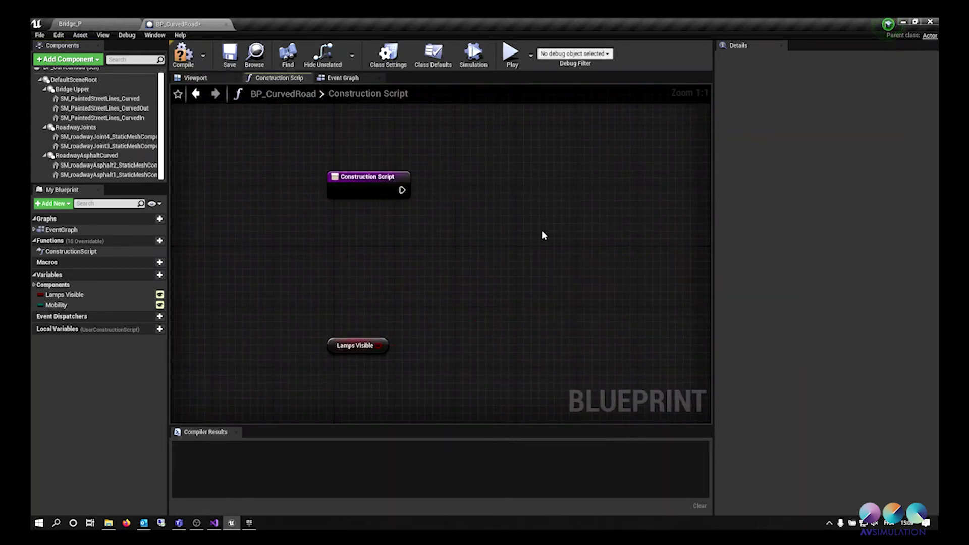
pyautogui.click(337, 344)
pyautogui.press('Delete')
pyautogui.click(346, 183)
pyautogui.click(186, 61)
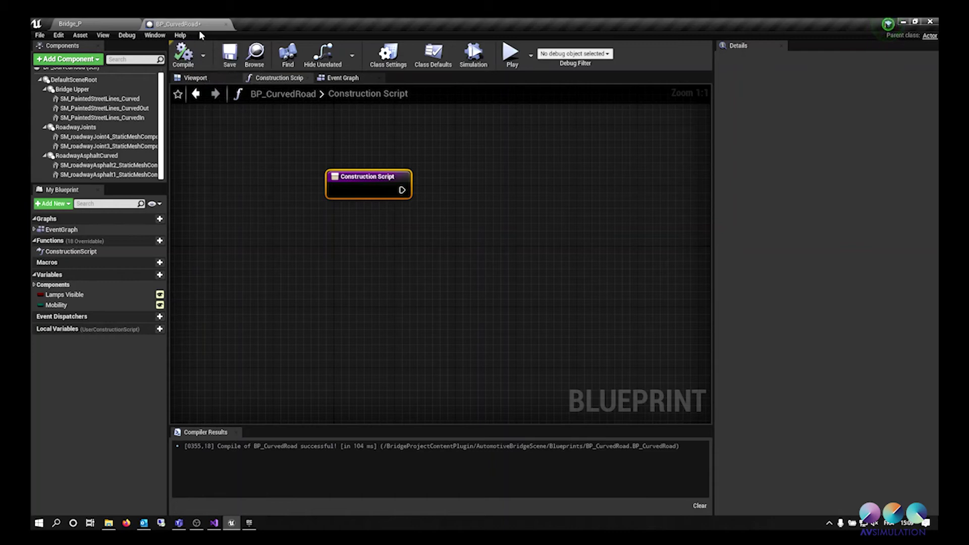
pyautogui.click(226, 24)
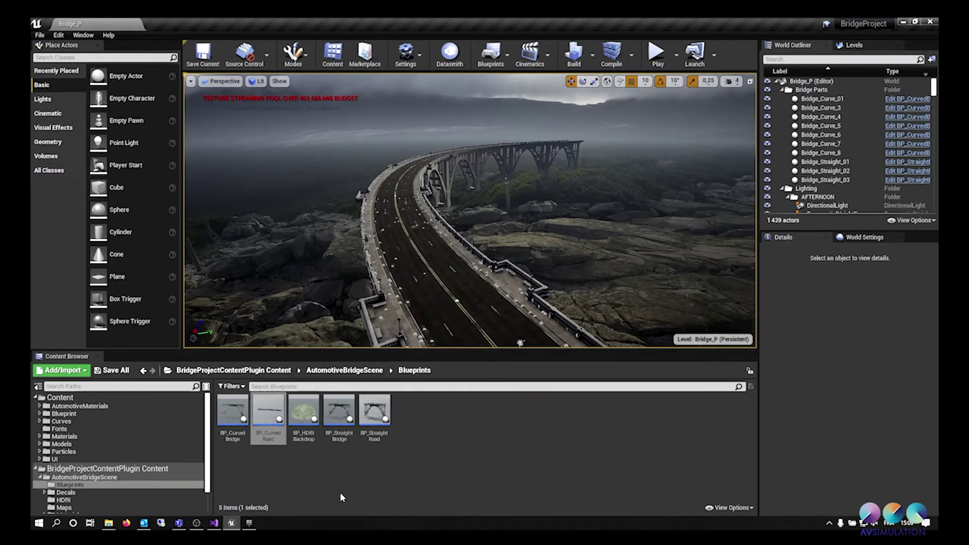
# Open BP_StraightRoad and select its sidewalk, bridge support and ConcreteBench components
pyautogui.doubleClick(374, 414)
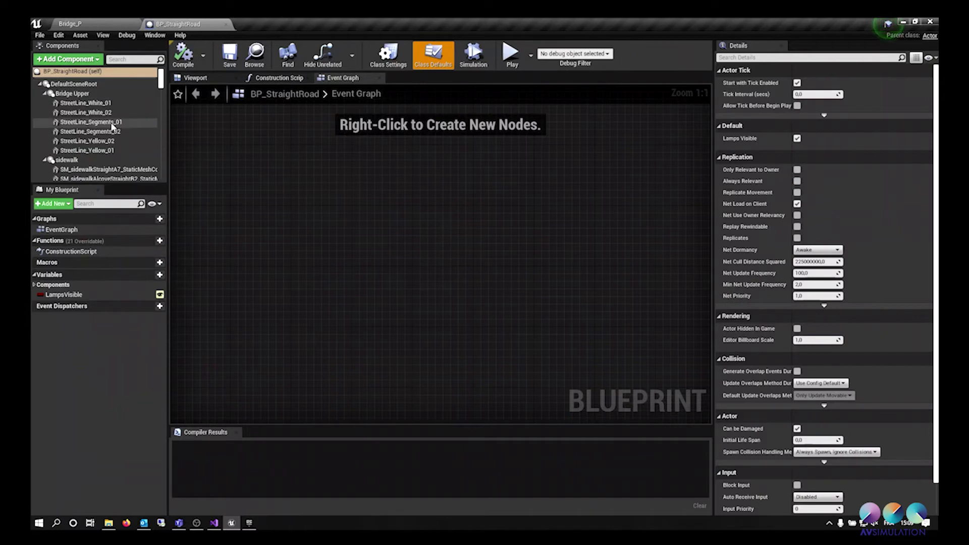
pyautogui.click(95, 160)
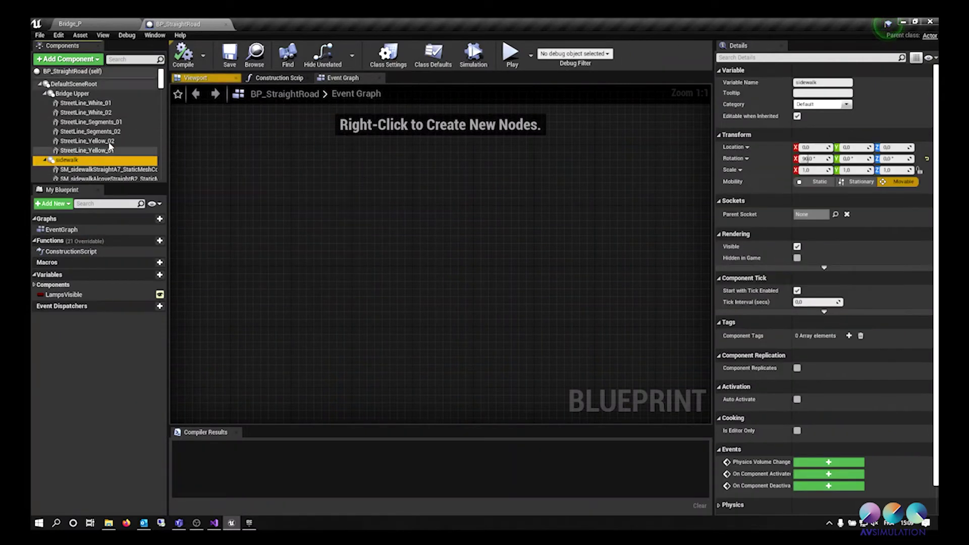
pyautogui.scroll(-4, 118, 139)
pyautogui.scroll(-10, 118, 137)
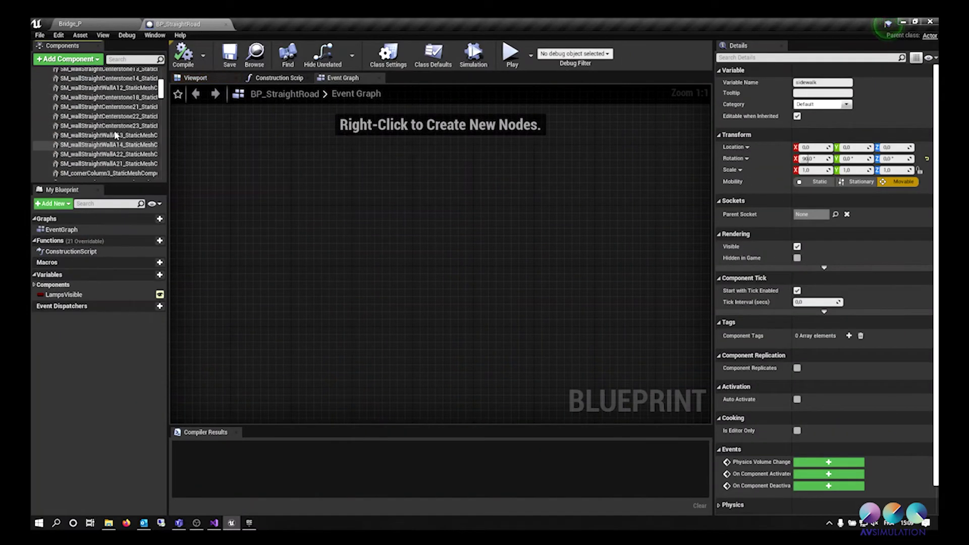
pyautogui.scroll(-10, 116, 135)
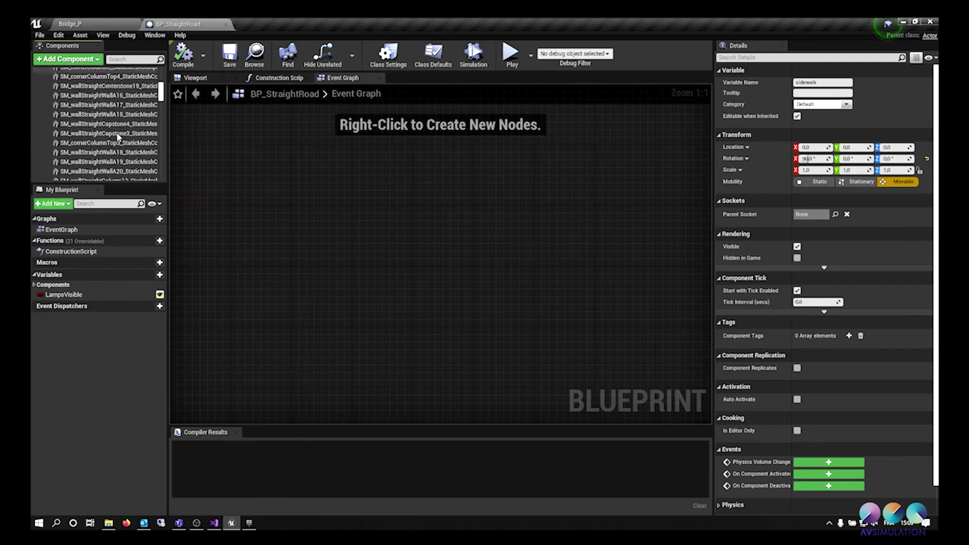
pyautogui.scroll(-10, 117, 137)
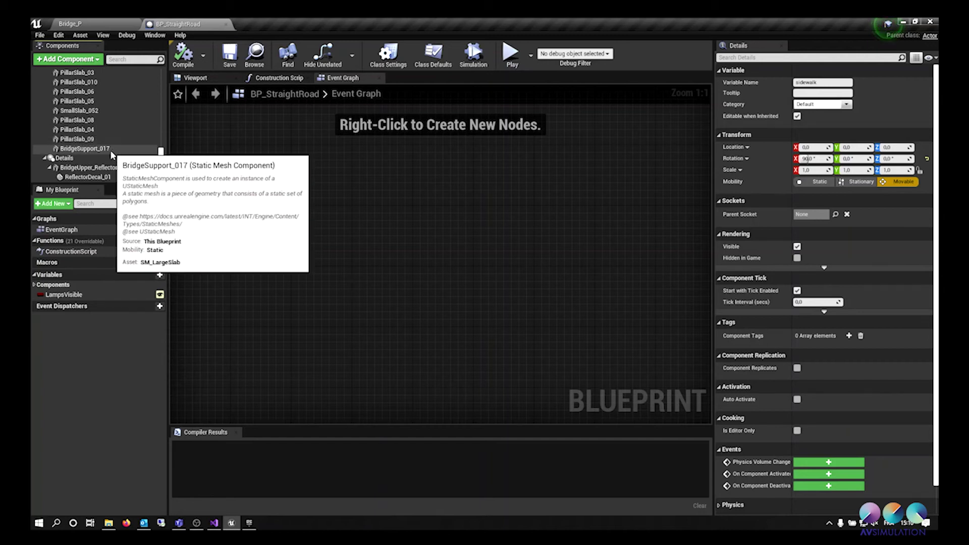
pyautogui.keyDown('shift'); pyautogui.click(115, 150); pyautogui.keyUp('shift')
pyautogui.scroll(-4, 118, 146)
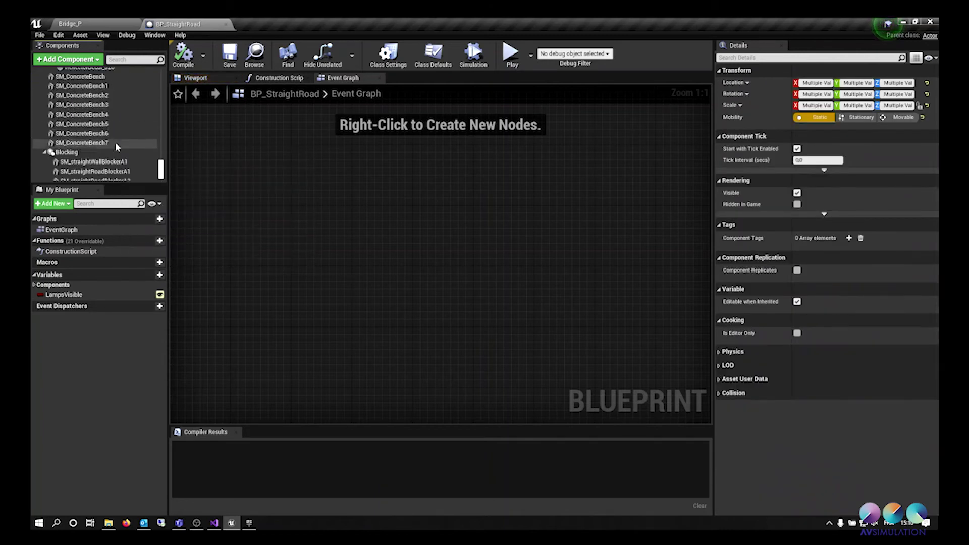
pyautogui.keyDown('shift'); pyautogui.click(116, 140); pyautogui.keyUp('shift')
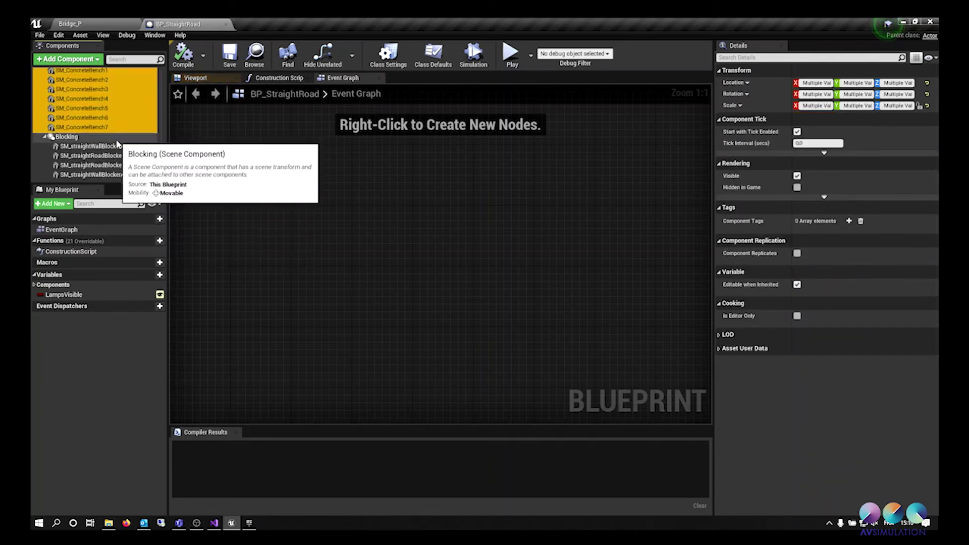
pyautogui.scroll(2, 117, 157)
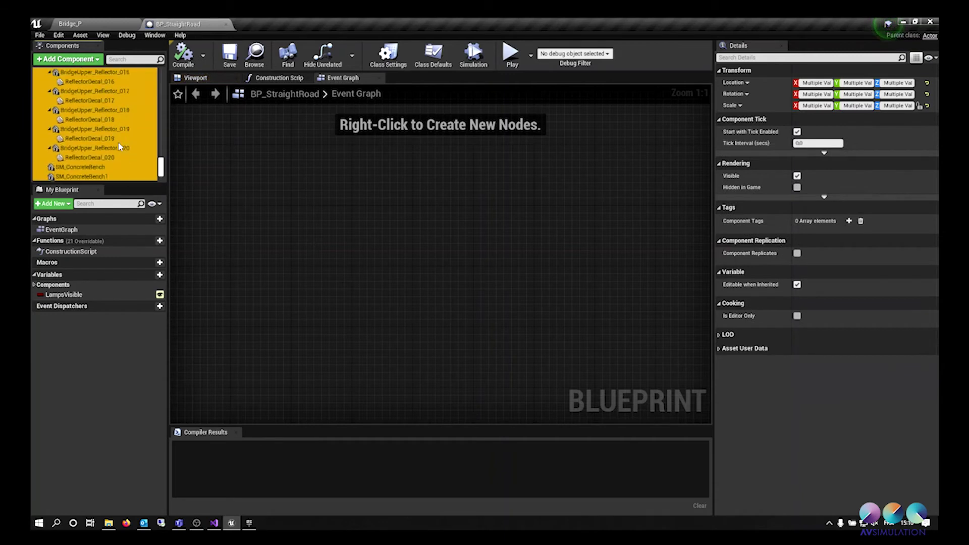
pyautogui.scroll(5, 119, 147)
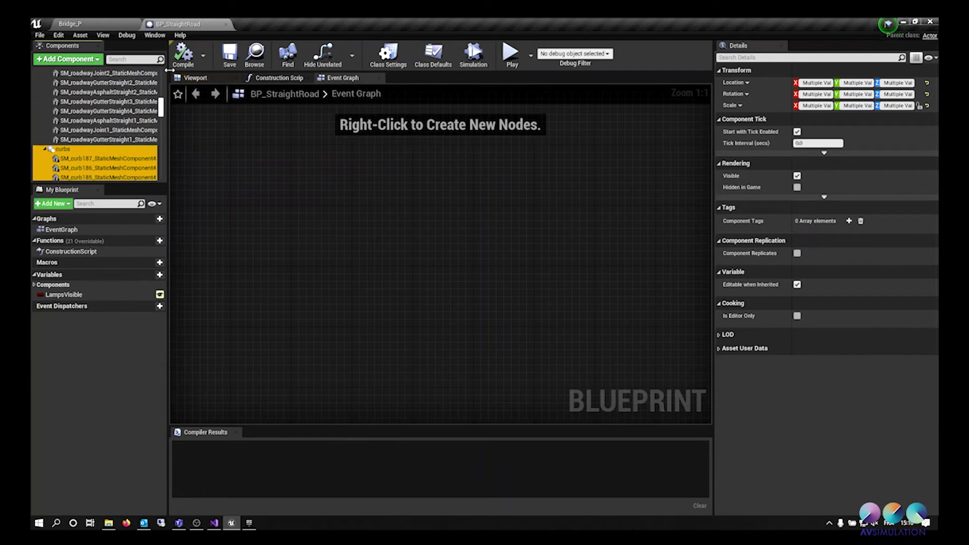
# Preview the bridge deck and delete the selected bridge and curb components
pyautogui.click(195, 78)
pyautogui.moveTo(440, 252); pyautogui.dragTo(389, 198, button='right')
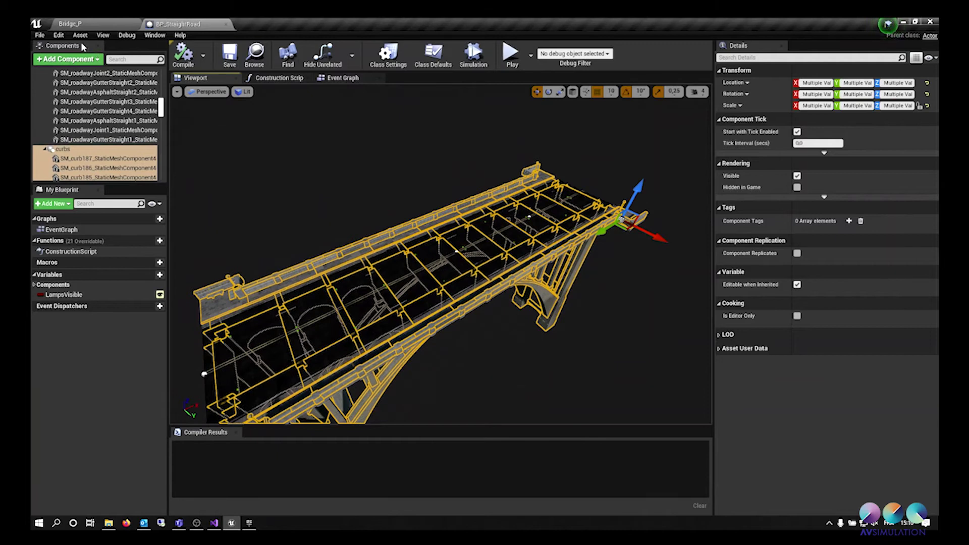
pyautogui.moveTo(89, 163)
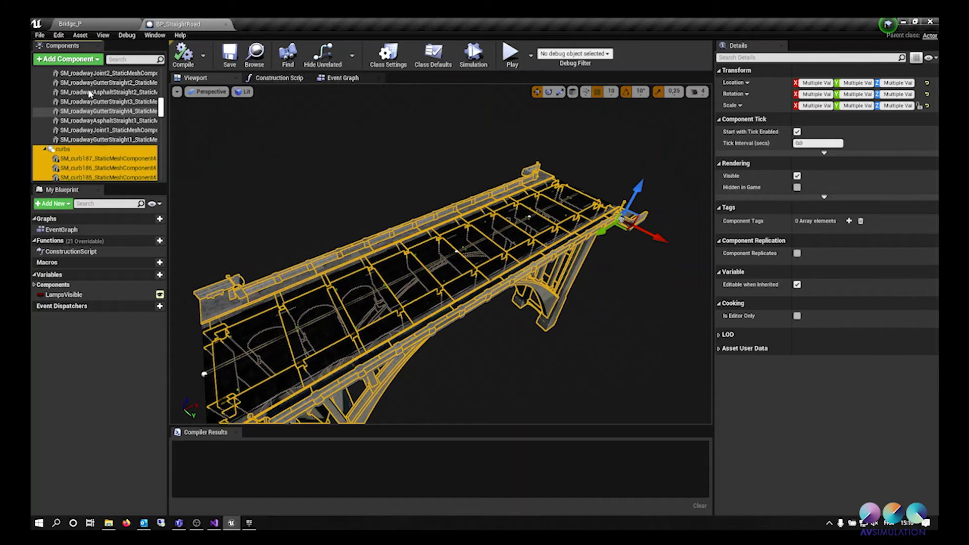
pyautogui.press('Delete')
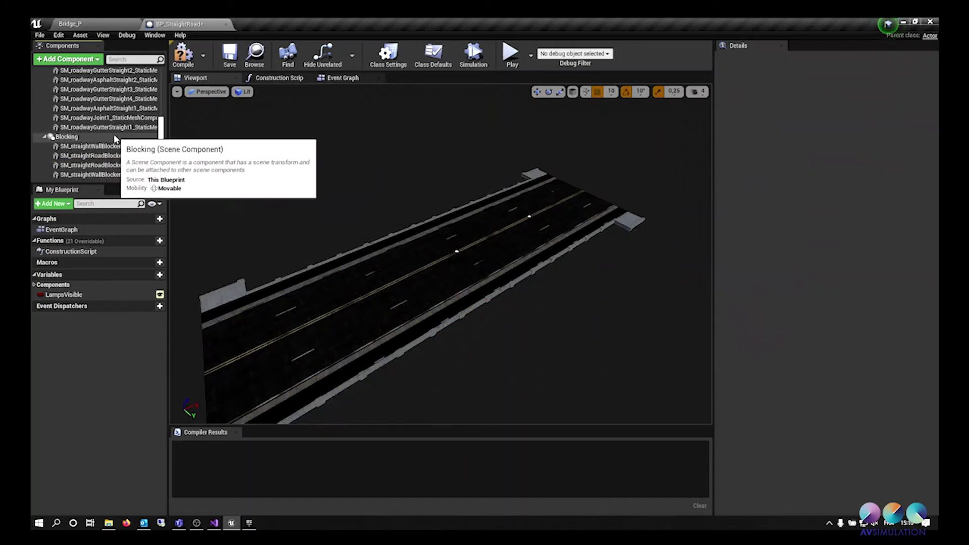
# Delete the Blocking group together with its four blocker components
pyautogui.click(114, 140)
pyautogui.keyDown('shift'); pyautogui.click(108, 176); pyautogui.keyUp('shift')
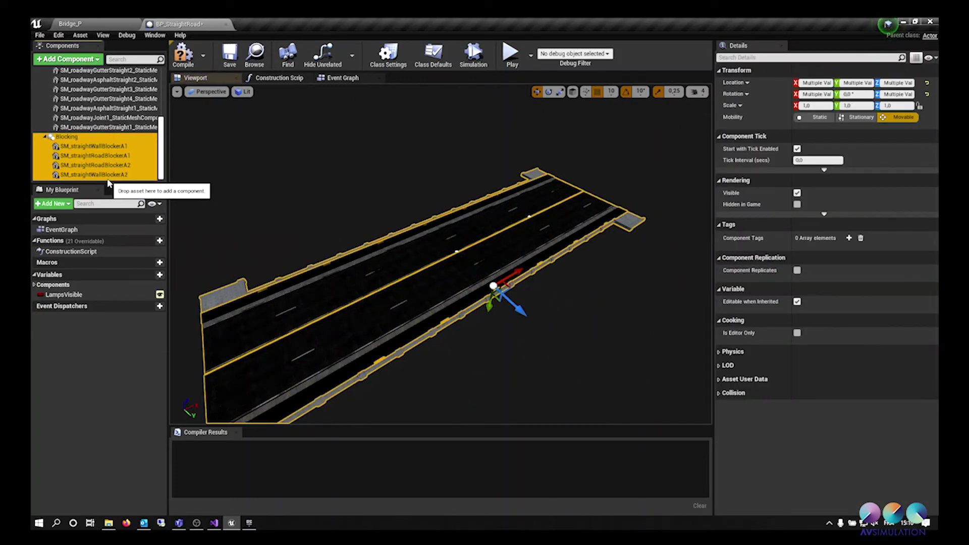
pyautogui.press('Delete')
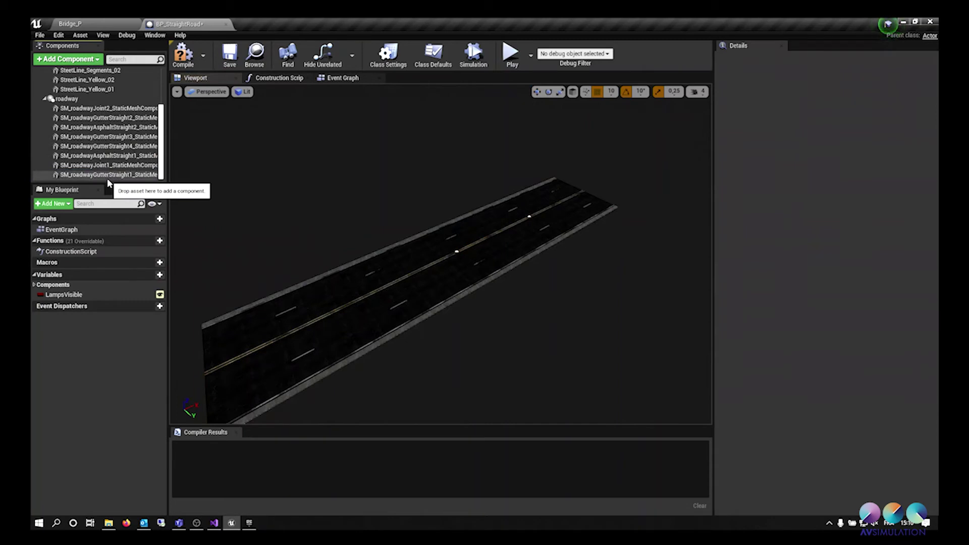
pyautogui.scroll(3, 111, 141)
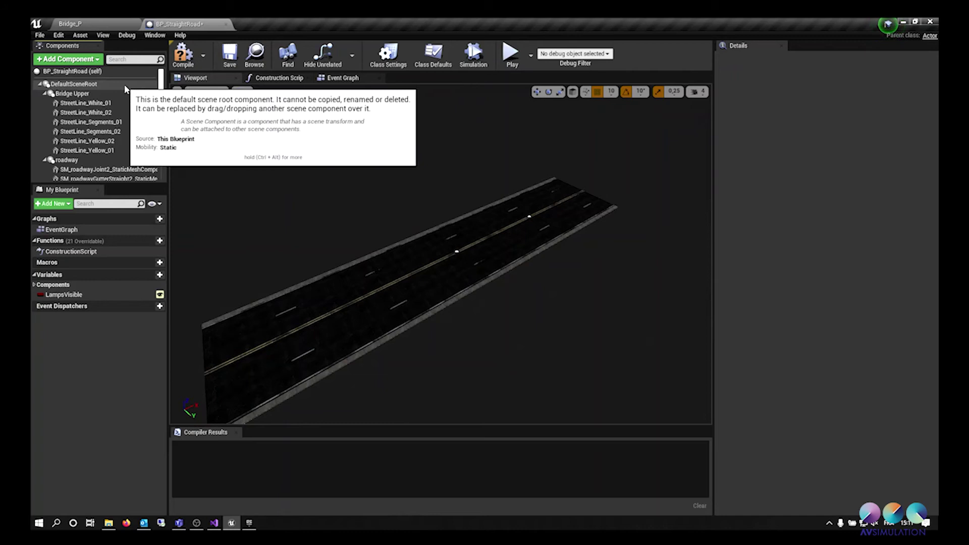
# Delete the Set Visibility, Lamps Visible and Show / Hide Bridge Lamps comment from the construction script
pyautogui.click(272, 78)
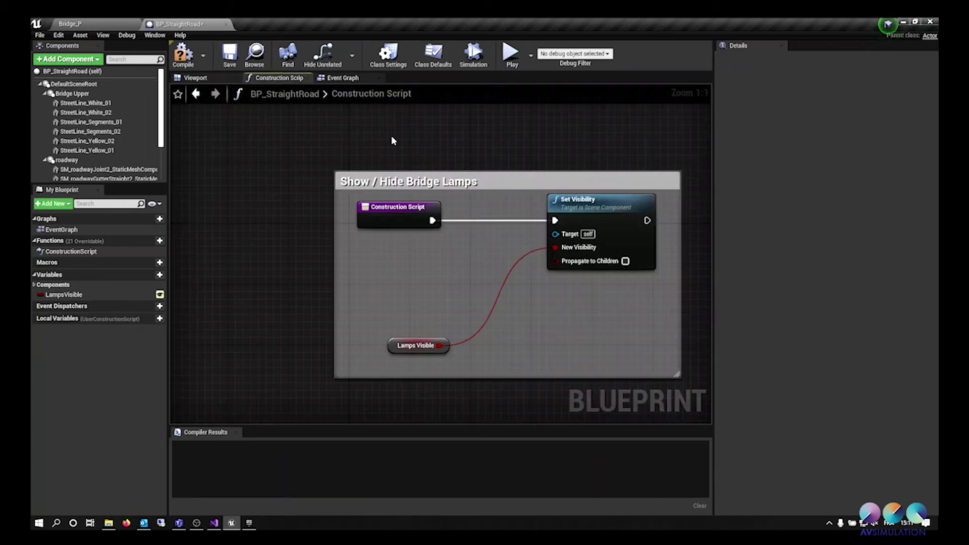
pyautogui.click(645, 197)
pyautogui.press('Delete')
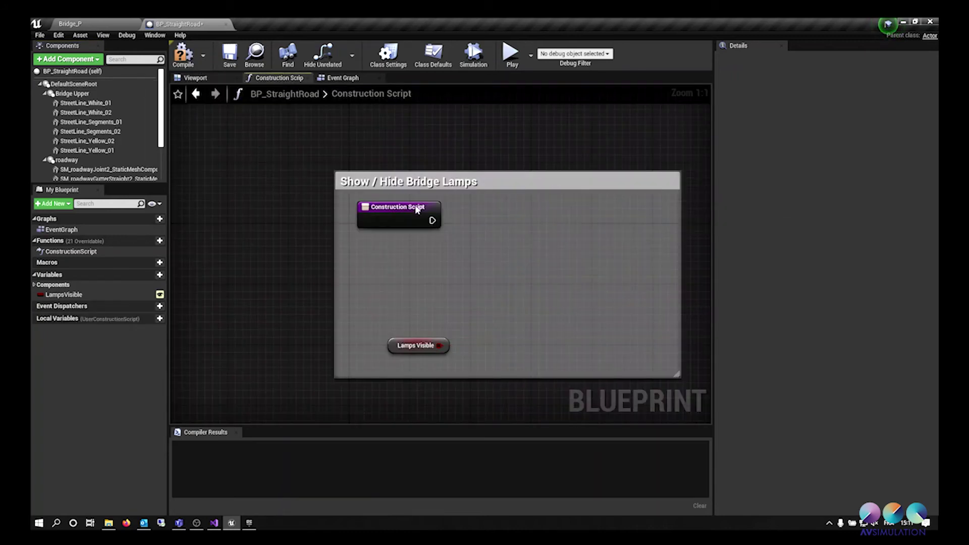
pyautogui.click(387, 202)
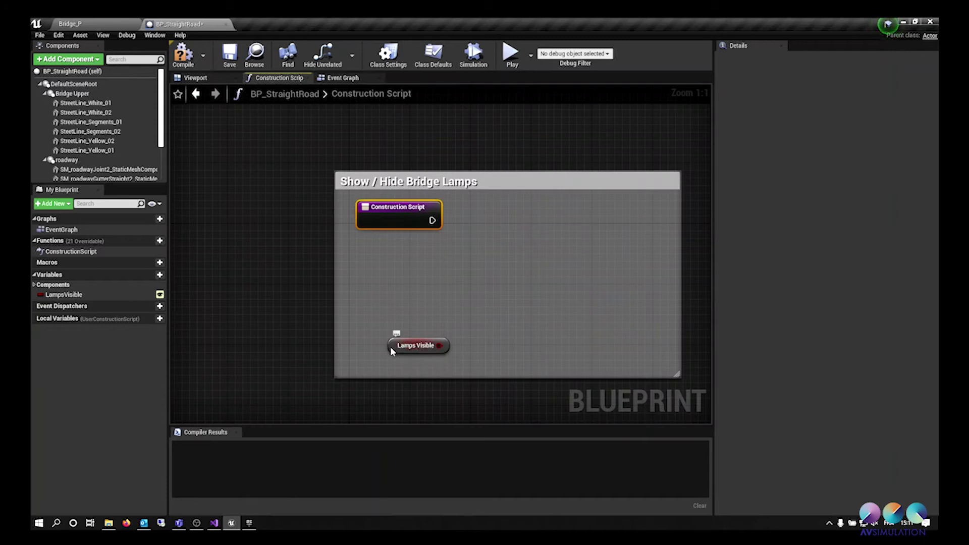
pyautogui.click(404, 346)
pyautogui.press('Delete')
pyautogui.click(528, 185)
pyautogui.press('Delete')
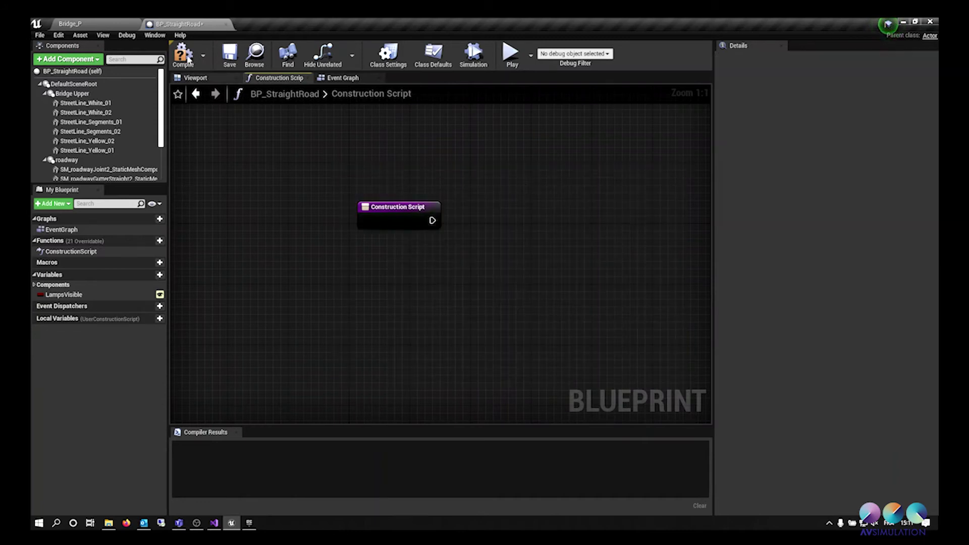
# Compile and save BP_StraightRoad, then return to the Bridge_P level
pyautogui.click(184, 56)
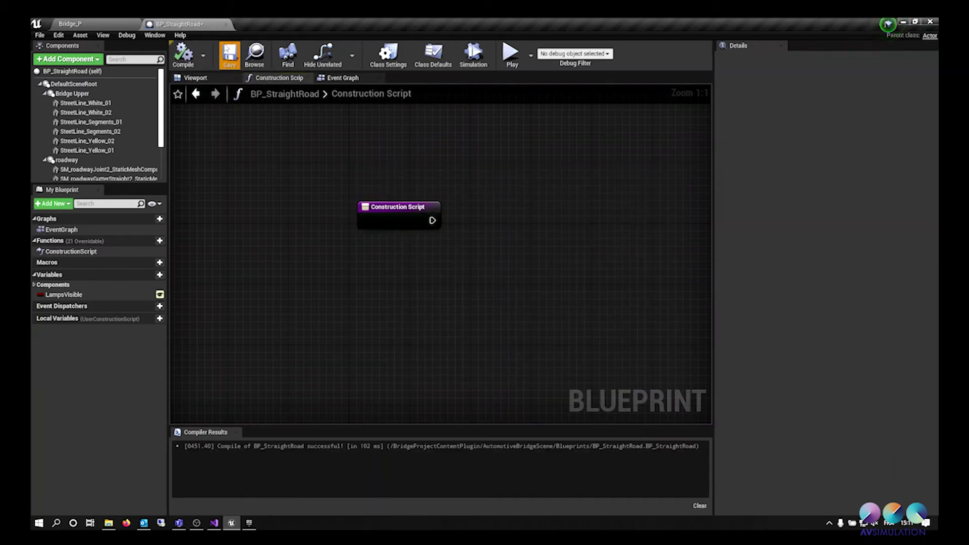
pyautogui.click(229, 55)
pyautogui.click(226, 23)
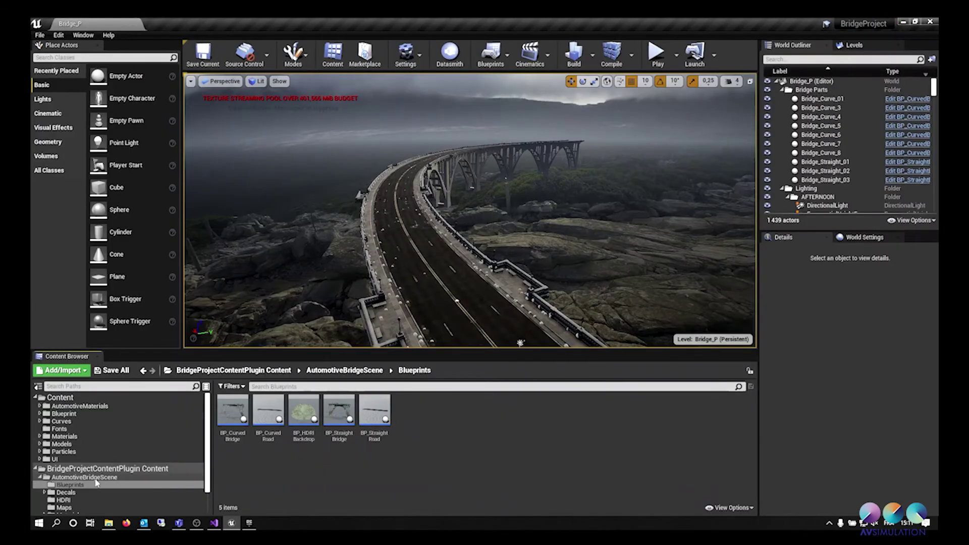
# Open the Bridge_P map from the Maps folder, dismissing the save prompt
pyautogui.scroll(-2, 90, 473)
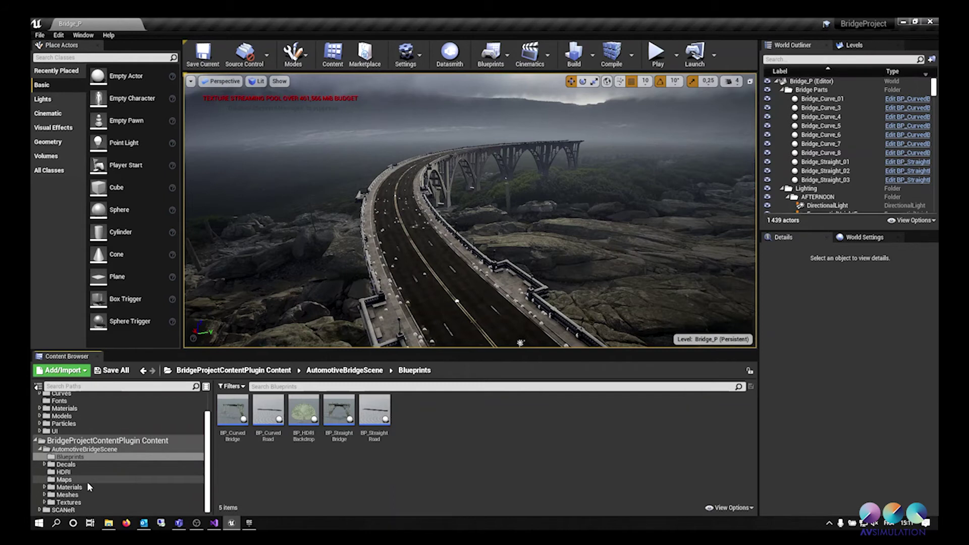
pyautogui.click(87, 480)
pyautogui.doubleClick(512, 439)
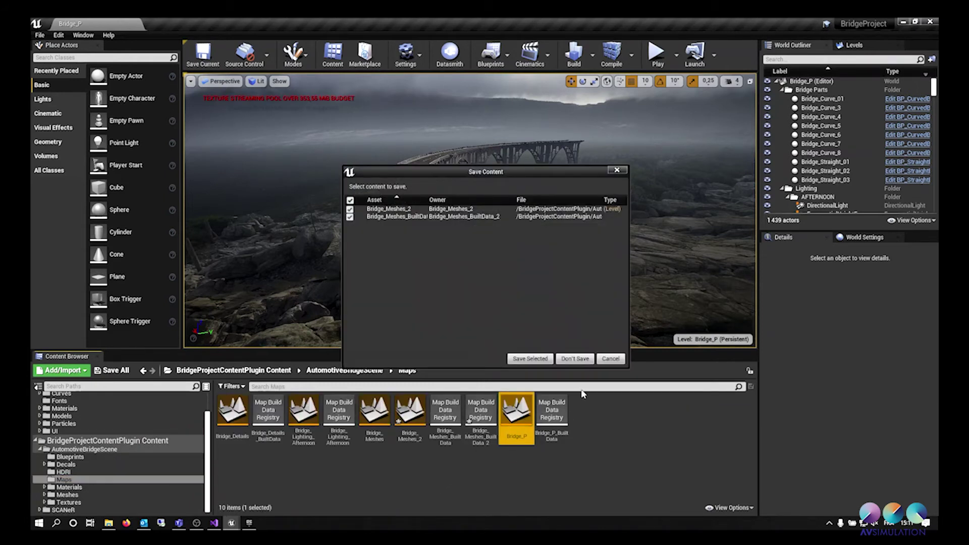
pyautogui.click(610, 359)
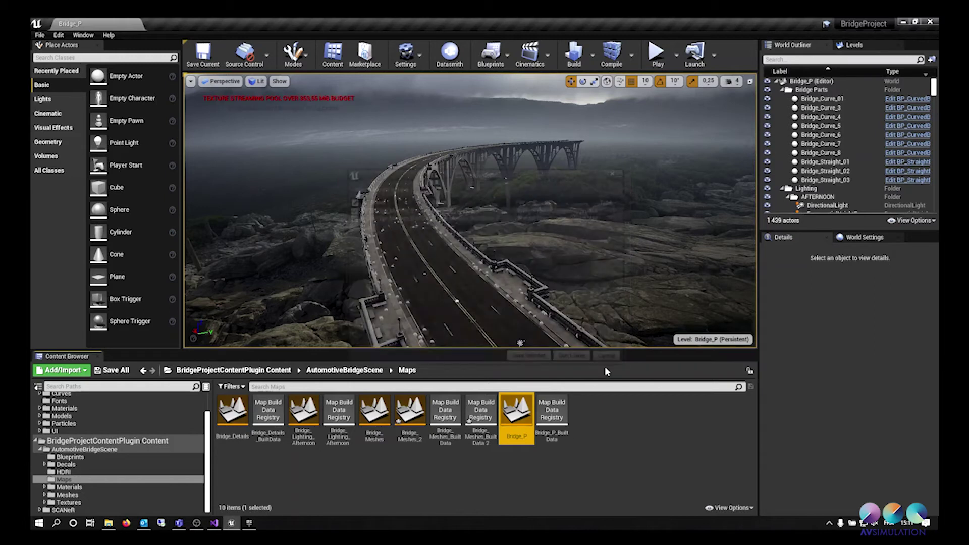
# Rename the Bridge_Meshes_2 map to Bridge_Road and save its built data
pyautogui.click(411, 417)
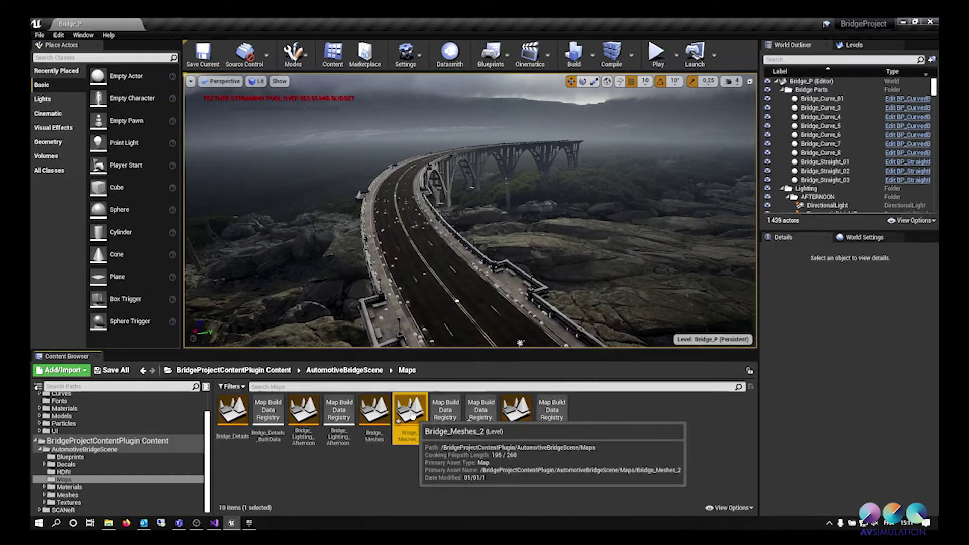
pyautogui.rightClick(415, 419)
pyautogui.click(418, 441)
pyautogui.click(417, 437)
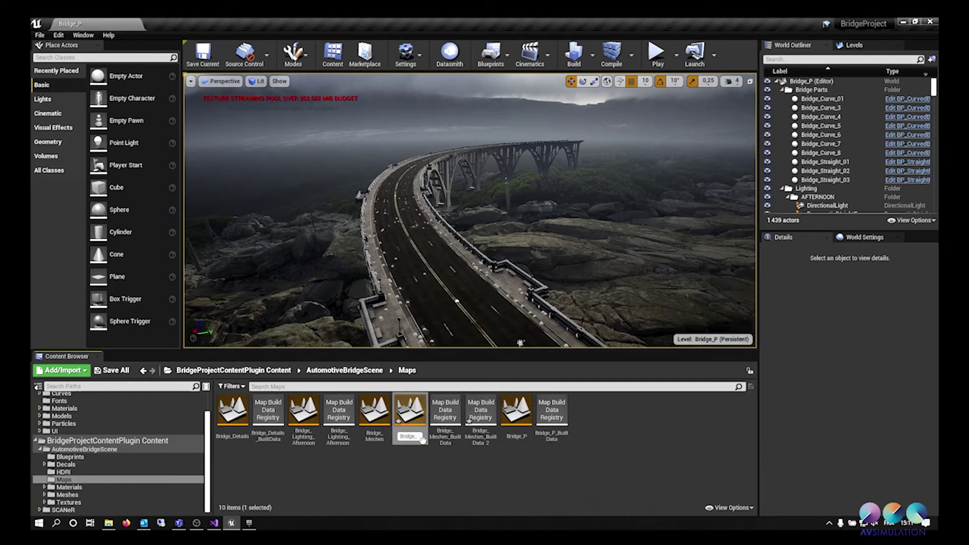
pyautogui.write('Bridge_Road')
pyautogui.press('Return')
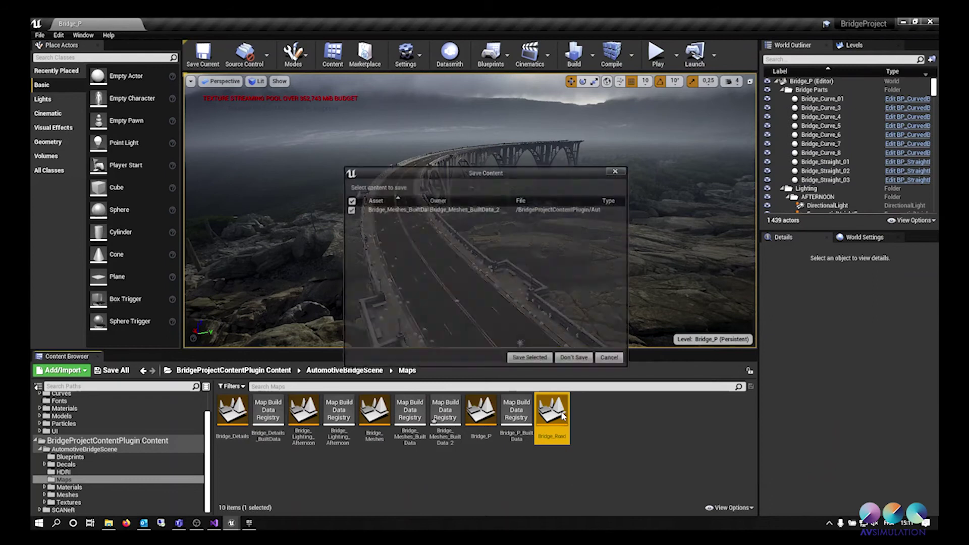
pyautogui.click(540, 359)
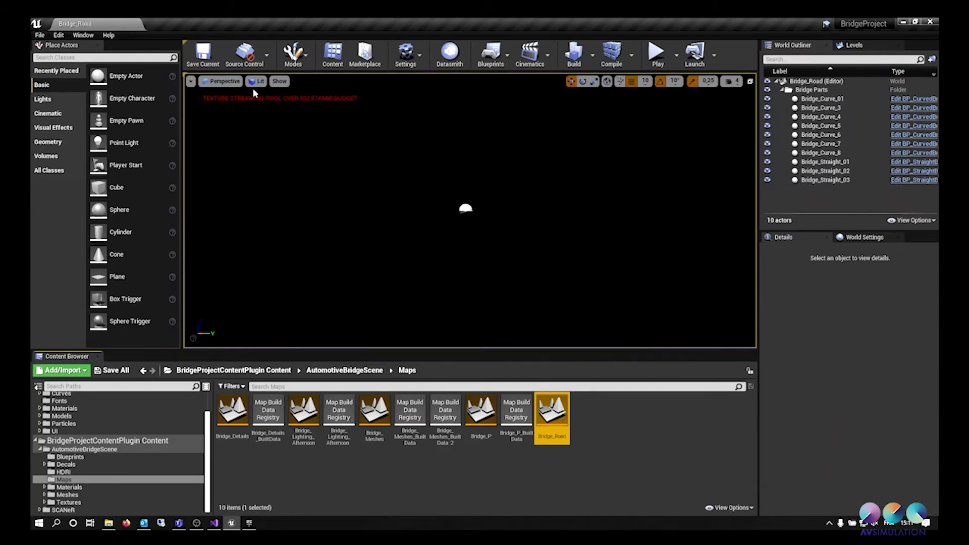
# Switch the viewport to Unlit and orbit to look along the bridge road
pyautogui.click(258, 82)
pyautogui.click(258, 111)
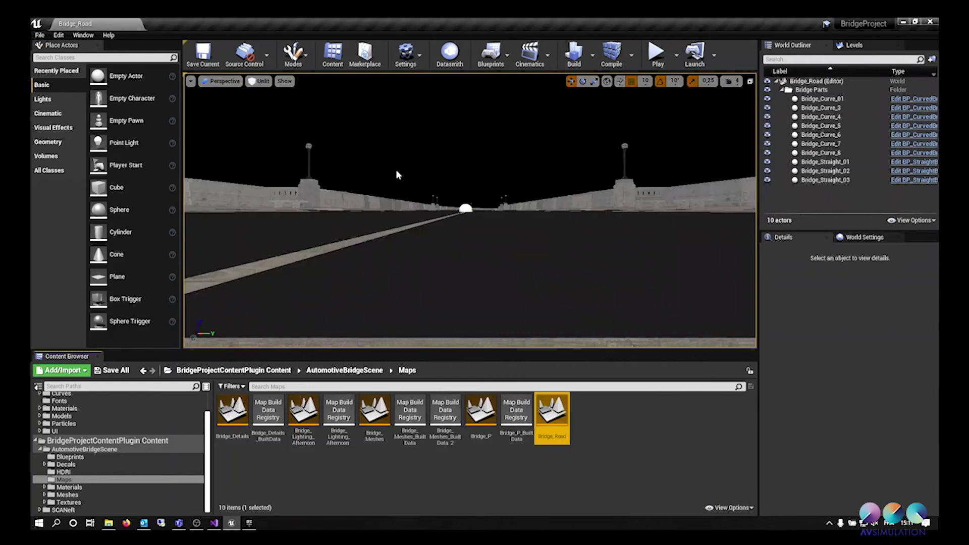
pyautogui.moveTo(410, 171); pyautogui.dragTo(537, 160, button='right')
# Select Bridge_Curve_01 through Bridge_Curve_8 in the Outliner, then dismiss their actions menu
pyautogui.click(812, 99)
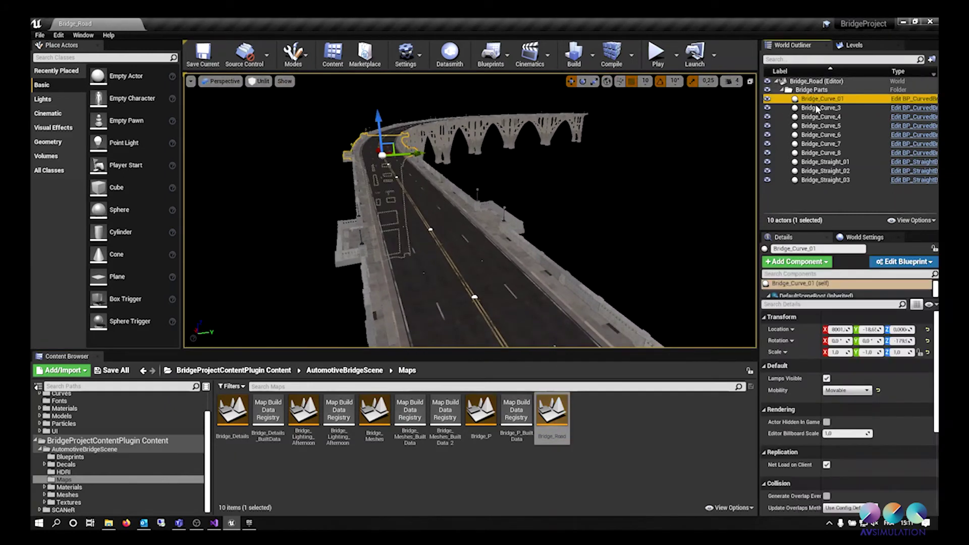
pyautogui.keyDown('shift'); pyautogui.click(821, 144); pyautogui.keyUp('shift')
pyautogui.keyDown('shift'); pyautogui.click(823, 153); pyautogui.keyUp('shift')
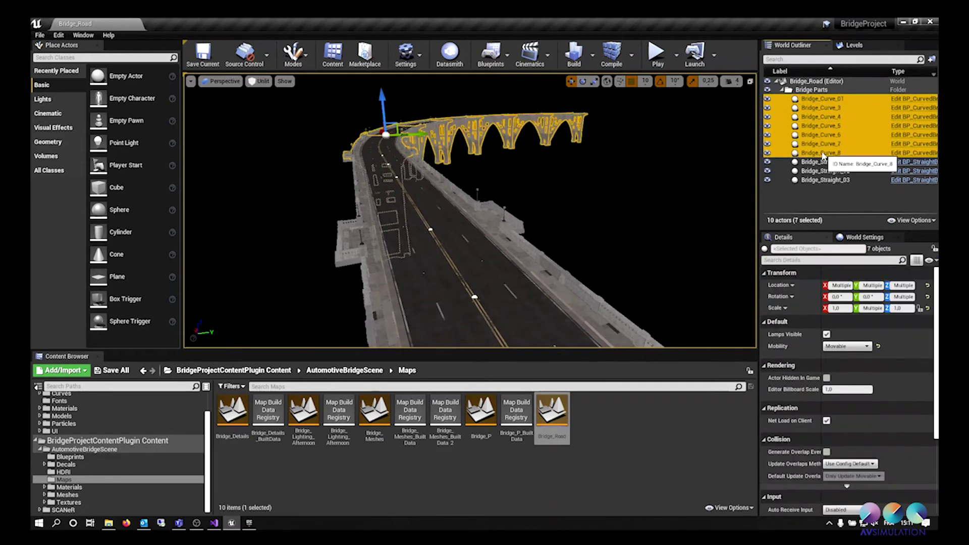
pyautogui.rightClick(821, 144)
pyautogui.moveTo(864, 356)
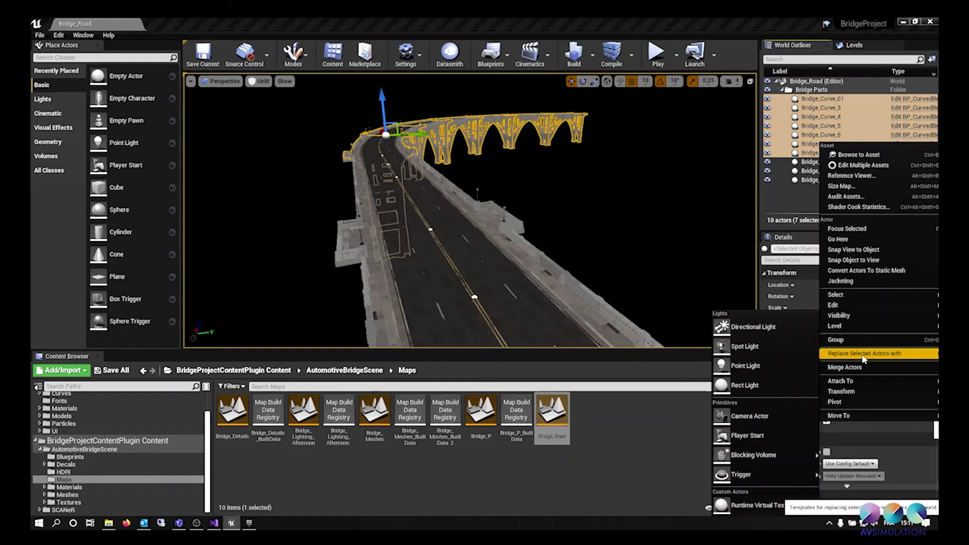
pyautogui.click(569, 462)
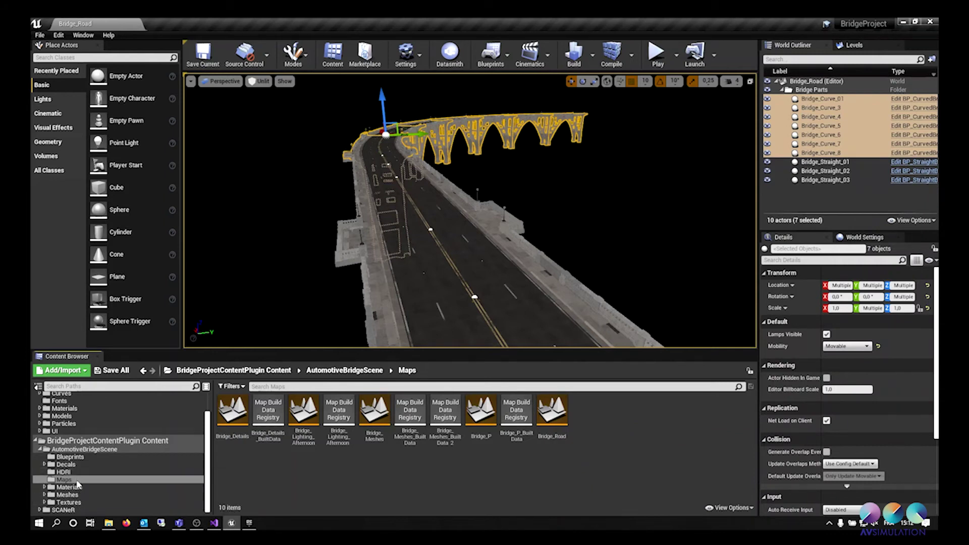
# Drag BP_CurvedRoad from the Blueprints folder into the level
pyautogui.click(67, 495)
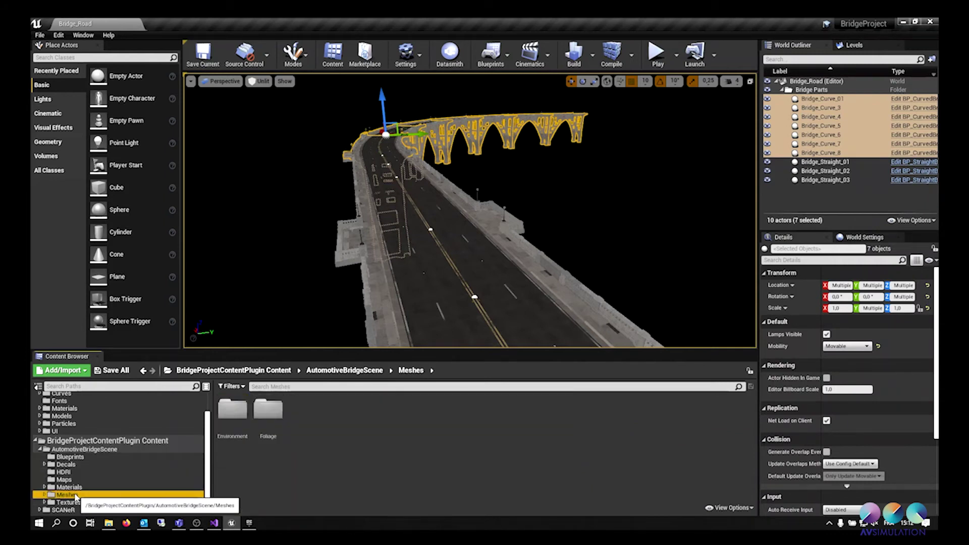
pyautogui.click(70, 457)
pyautogui.moveTo(275, 410); pyautogui.dragTo(547, 226)
# Delete the placed BP_CurvedRoad and replace the seven Bridge_Curve actors with BP_CurvedRoad
pyautogui.press('Delete')
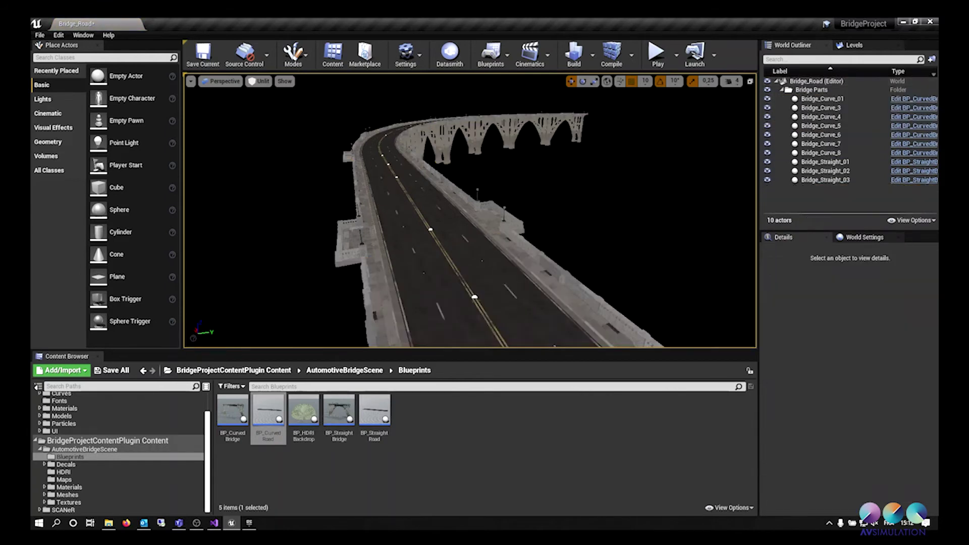
pyautogui.click(822, 99)
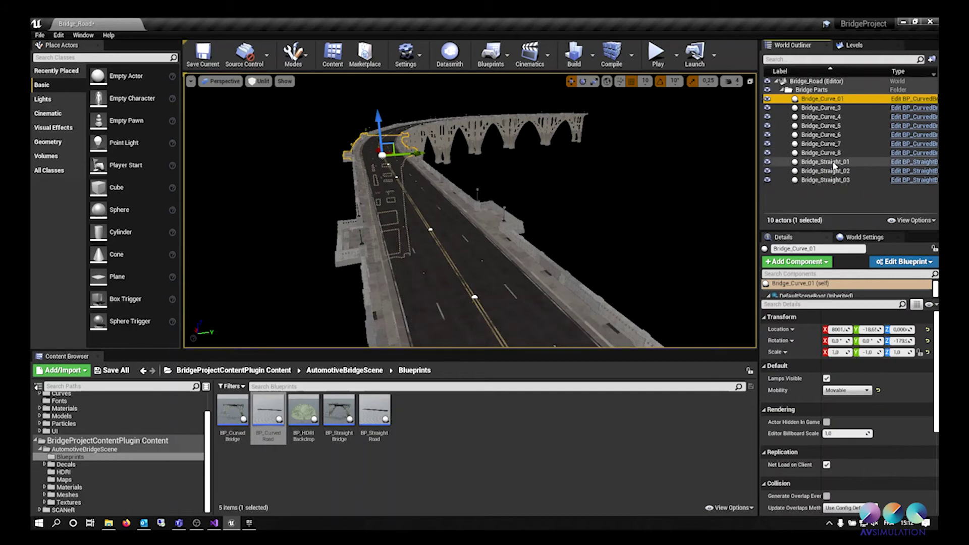
pyautogui.keyDown('shift'); pyautogui.click(822, 152); pyautogui.keyUp('shift')
pyautogui.rightClick(821, 154)
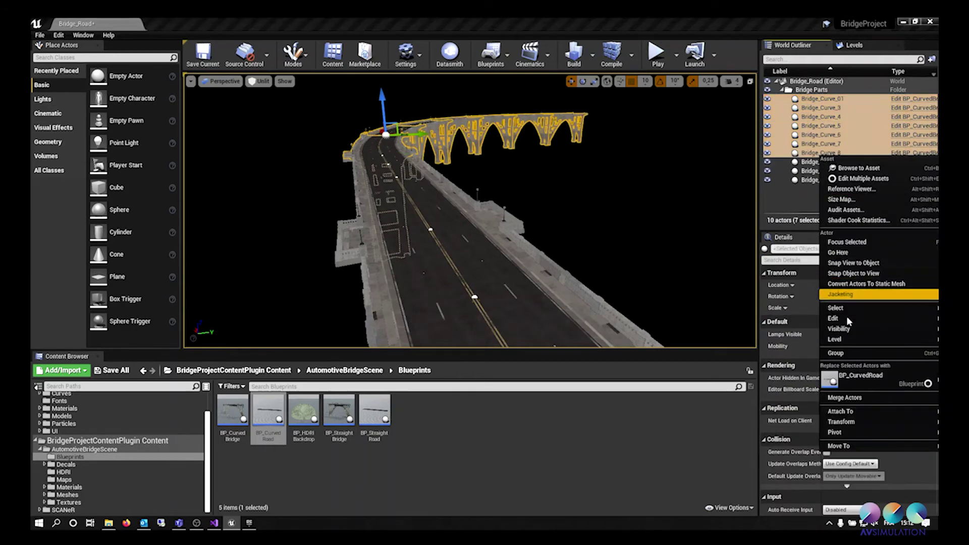
pyautogui.click(849, 373)
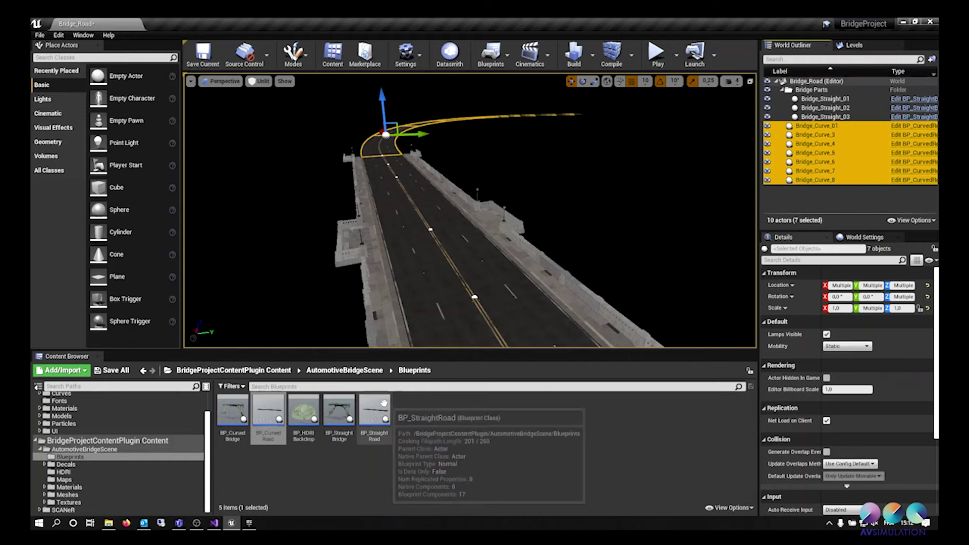
# Replace the three Bridge_Straight actors with BP_StraightRoad and frame the result
pyautogui.moveTo(374, 412); pyautogui.dragTo(475, 291)
pyautogui.hotkey('ctrl', 'z')
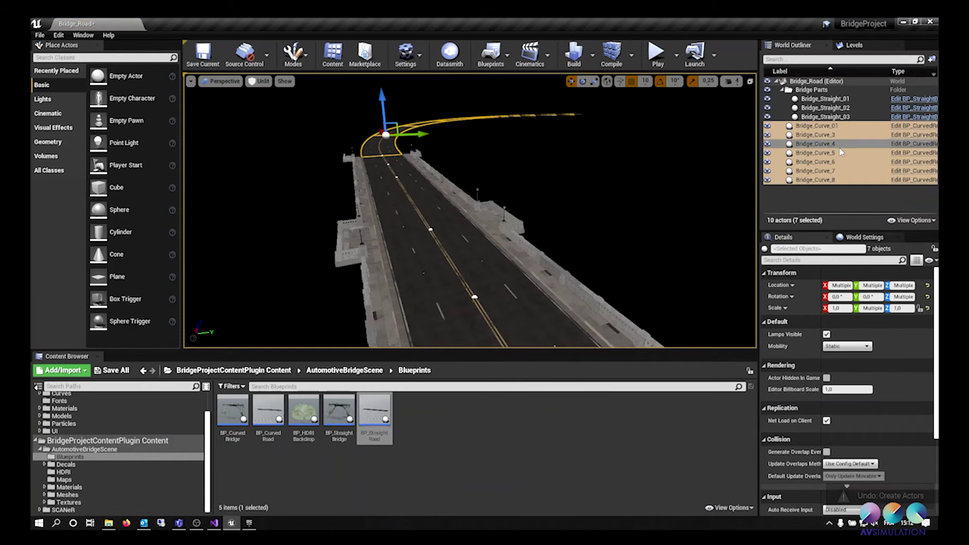
pyautogui.click(833, 98)
pyautogui.keyDown('shift'); pyautogui.click(853, 120); pyautogui.keyUp('shift')
pyautogui.rightClick(852, 119)
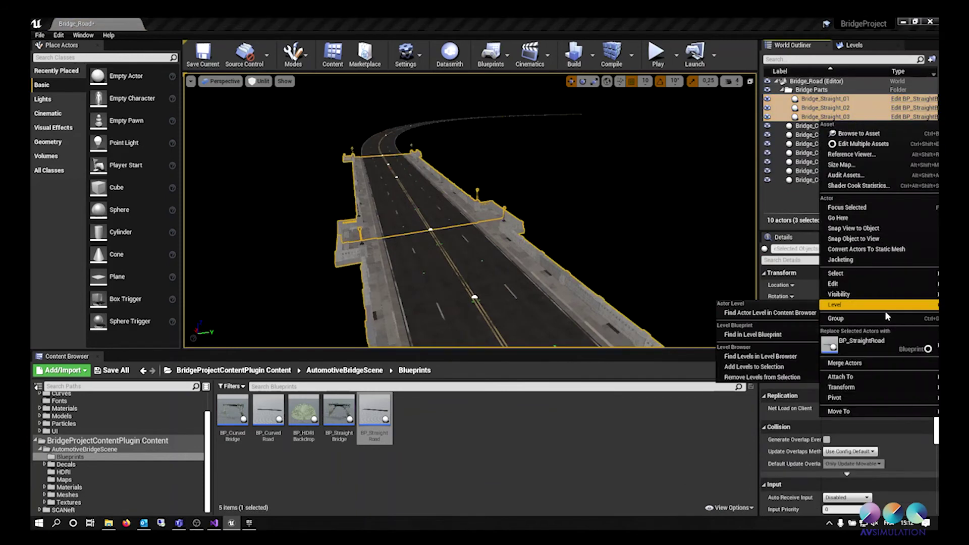
pyautogui.click(882, 339)
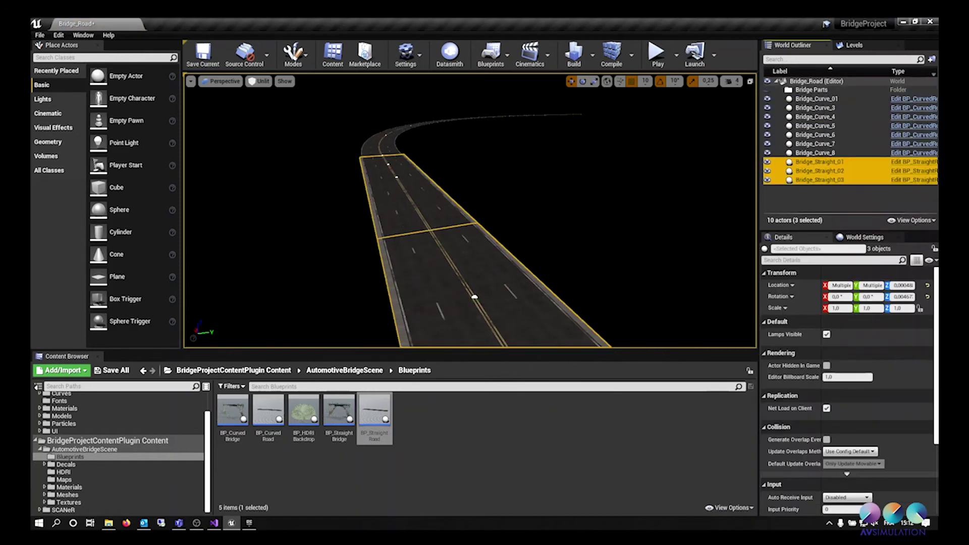
pyautogui.press('f')
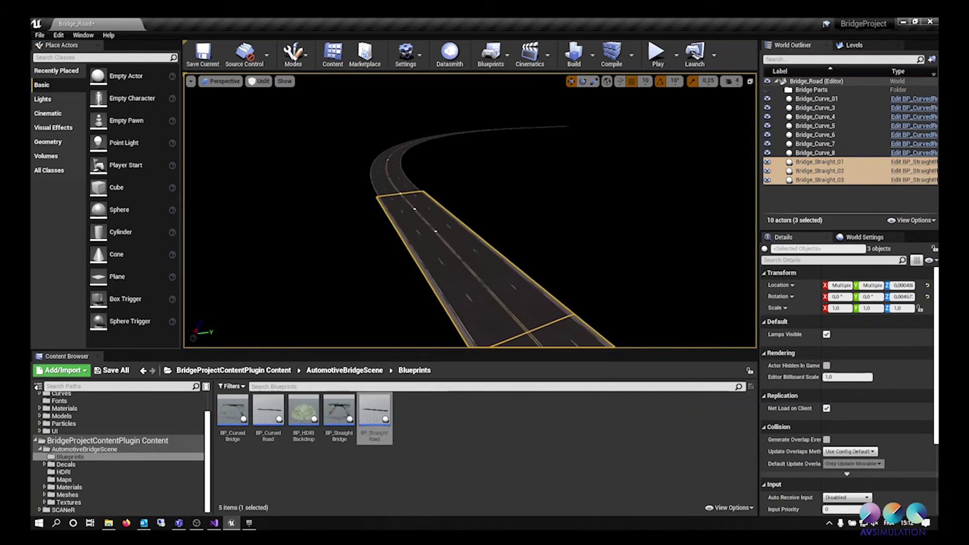
pyautogui.press('Escape')
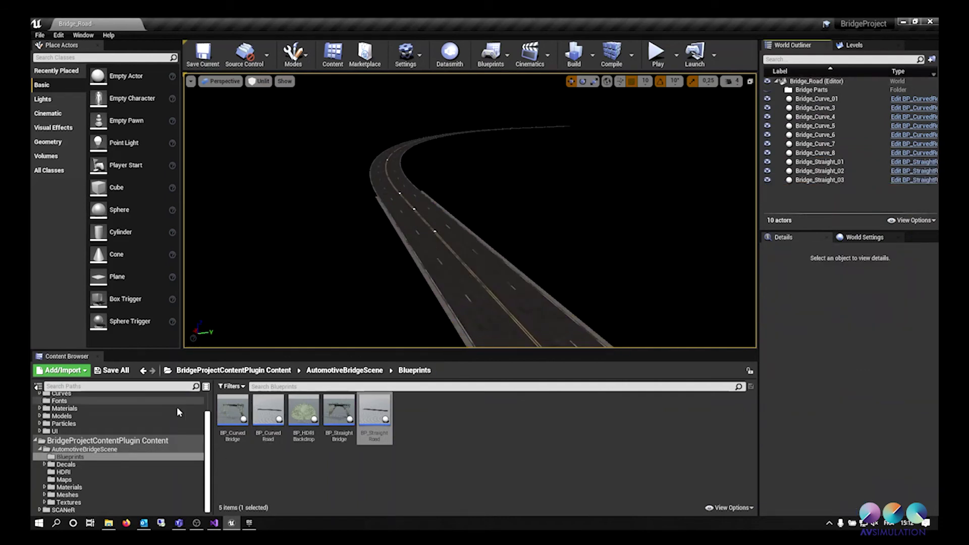
# Export the Bridge_Road map, creating a new Meshes folder in Documents as the destination
pyautogui.click(89, 480)
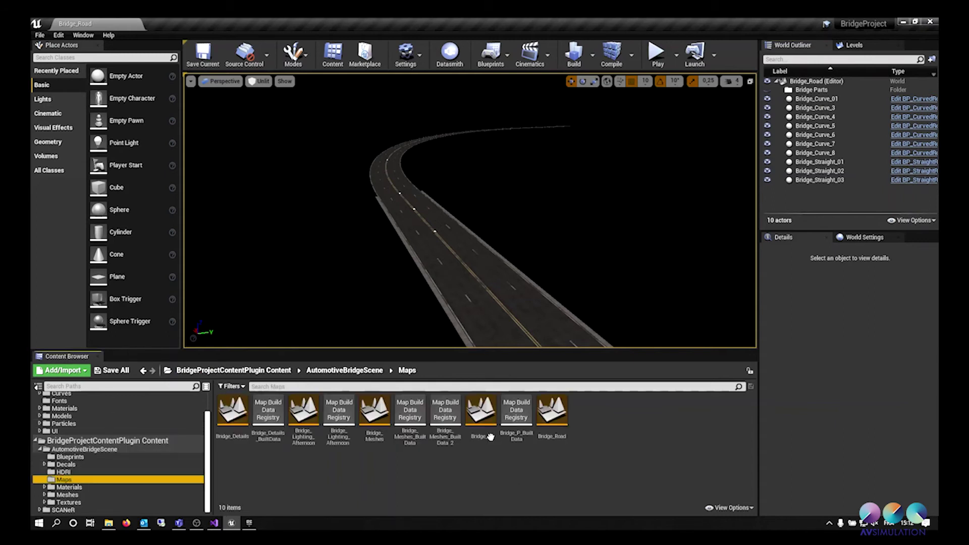
pyautogui.click(551, 418)
pyautogui.rightClick(548, 417)
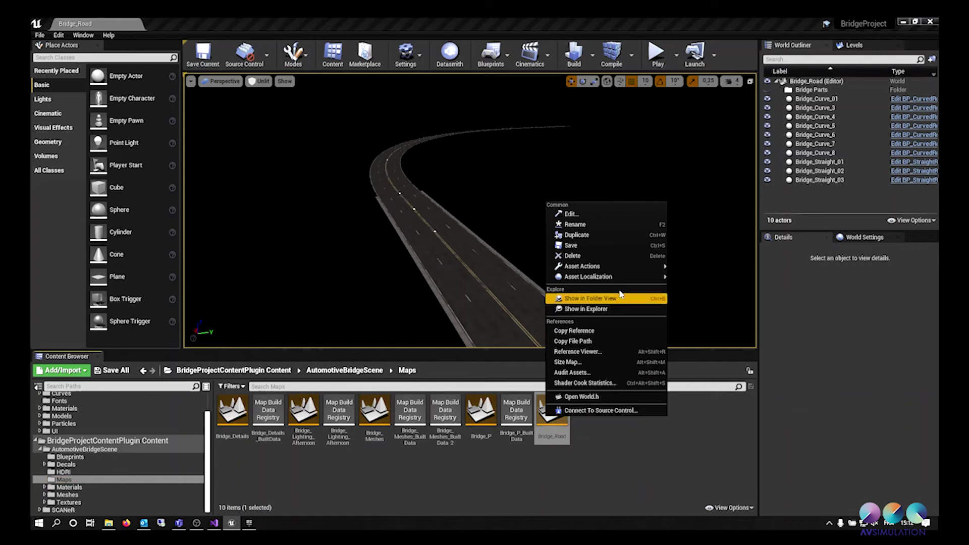
pyautogui.moveTo(617, 272)
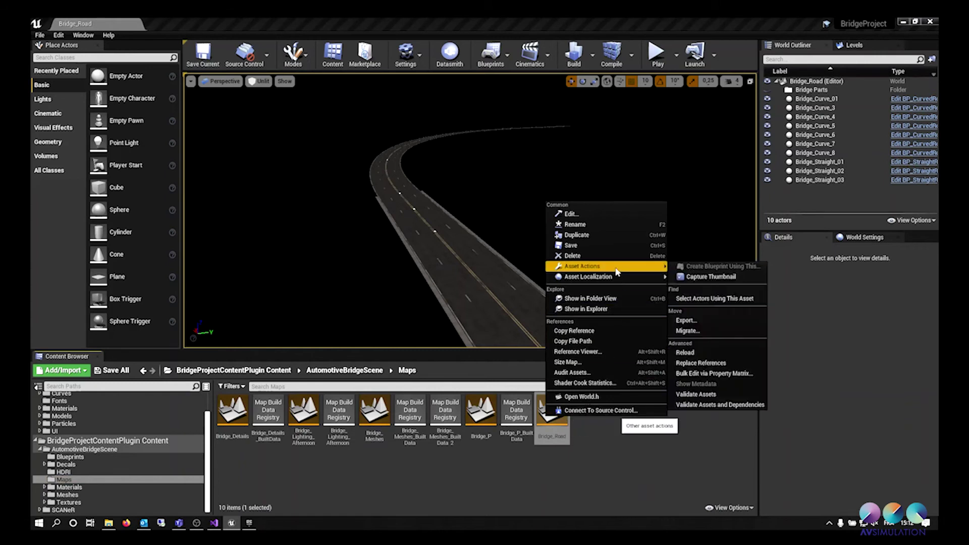
pyautogui.click(687, 321)
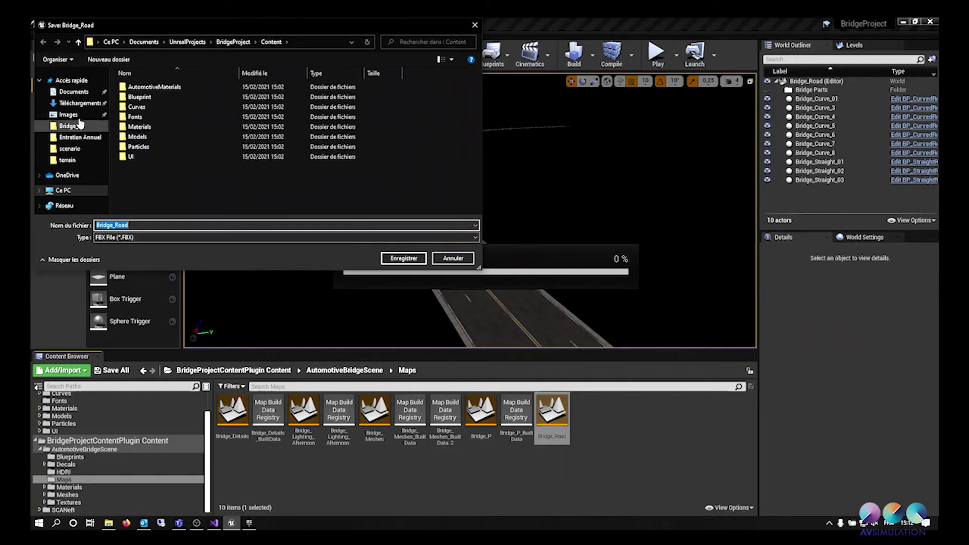
pyautogui.click(73, 92)
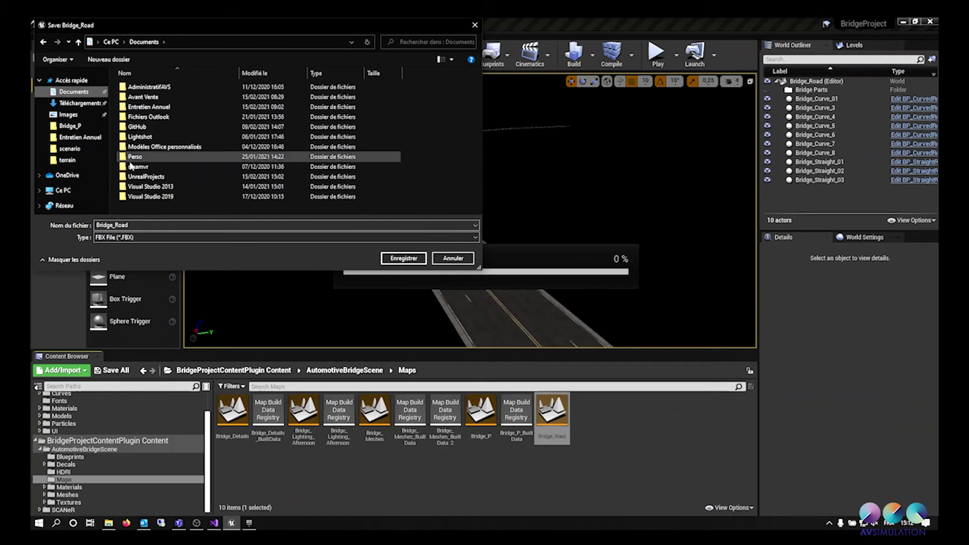
pyautogui.click(130, 59)
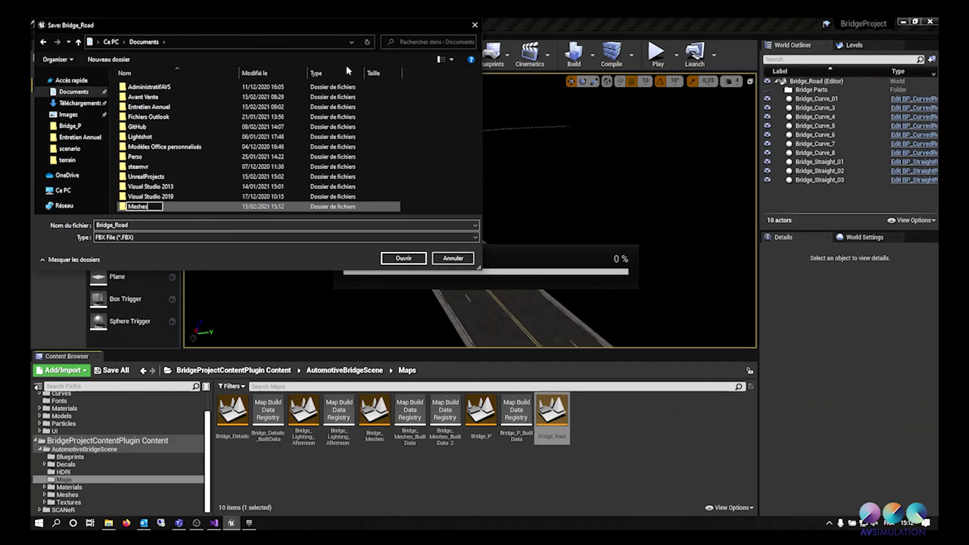
pyautogui.write('Meshes')
pyautogui.press('Return')
pyautogui.press('Return')
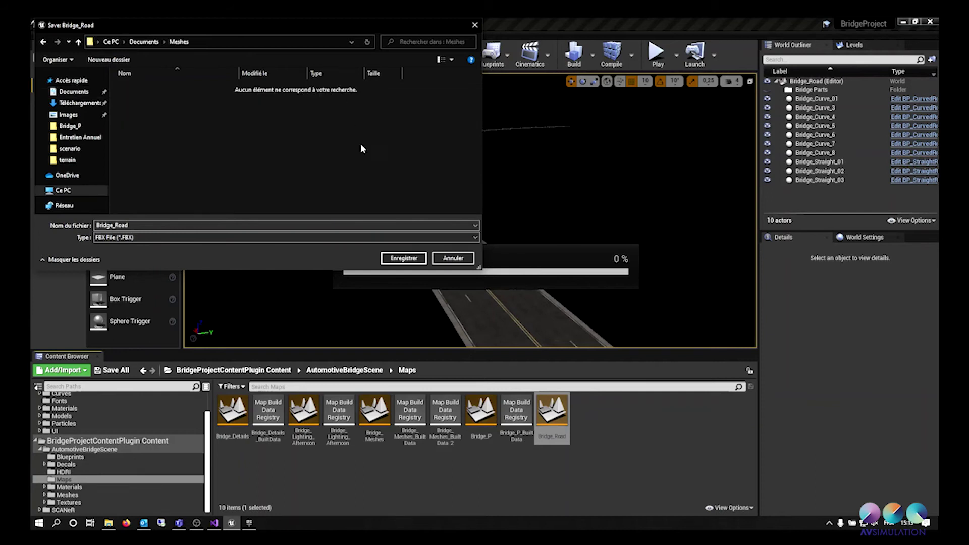
# Save the export as Object File (*.OBJ) with materials exported as images
pyautogui.click(386, 236)
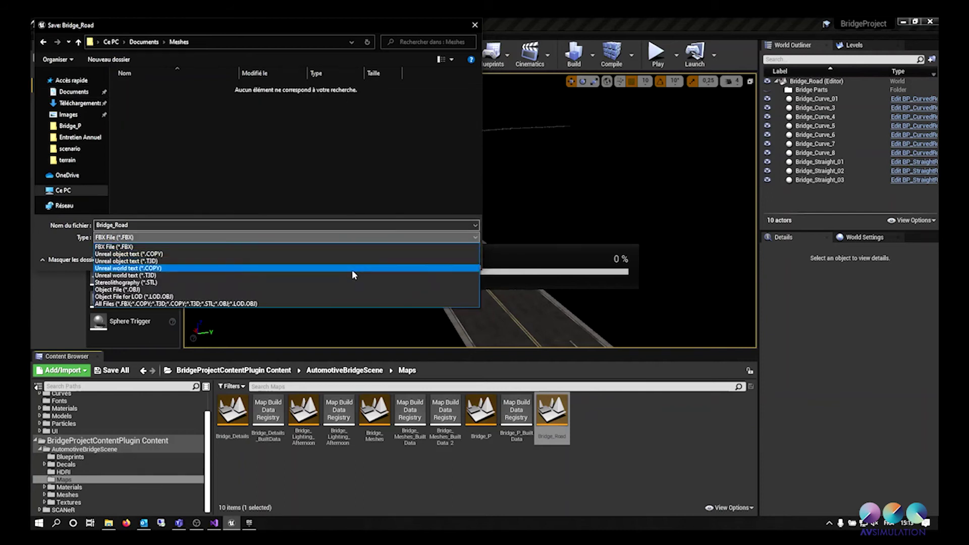
pyautogui.click(311, 296)
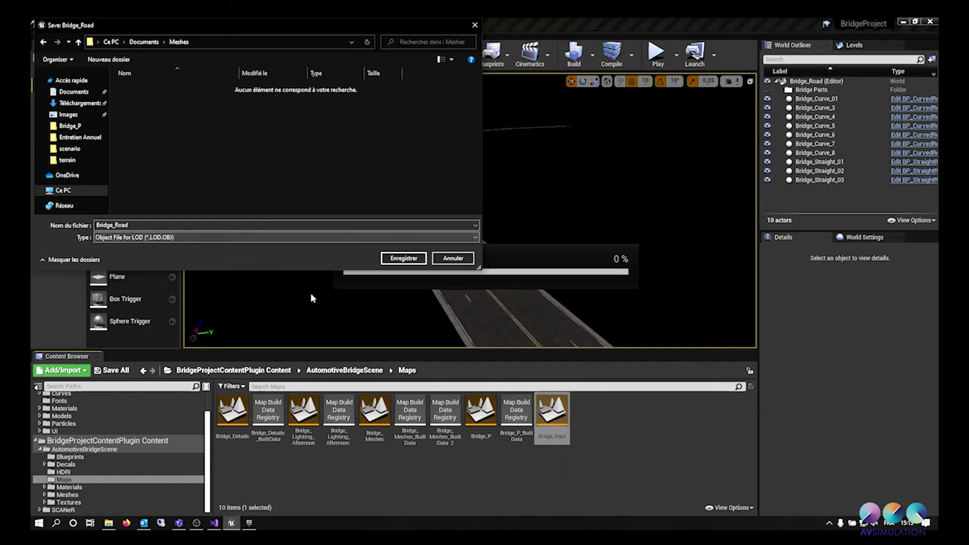
pyautogui.click(269, 238)
pyautogui.click(230, 290)
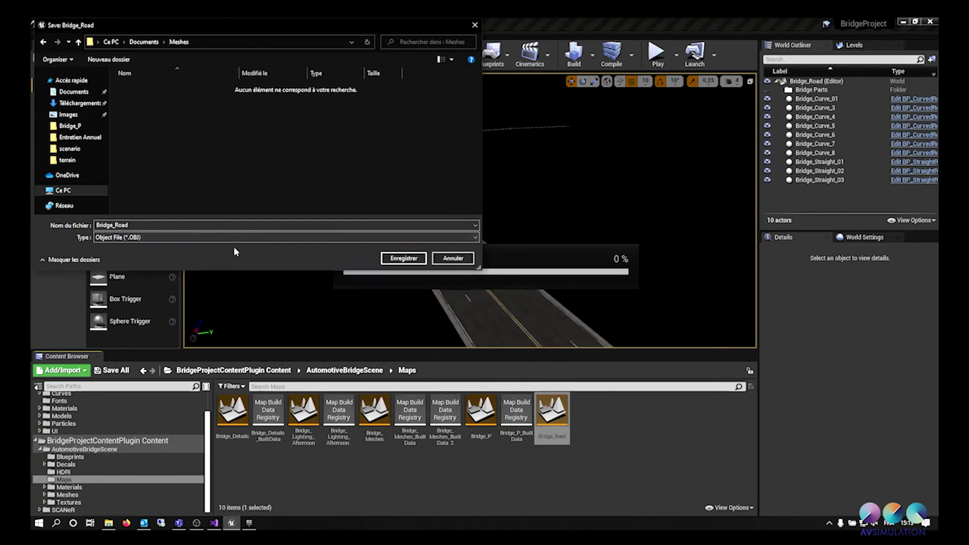
pyautogui.click(414, 259)
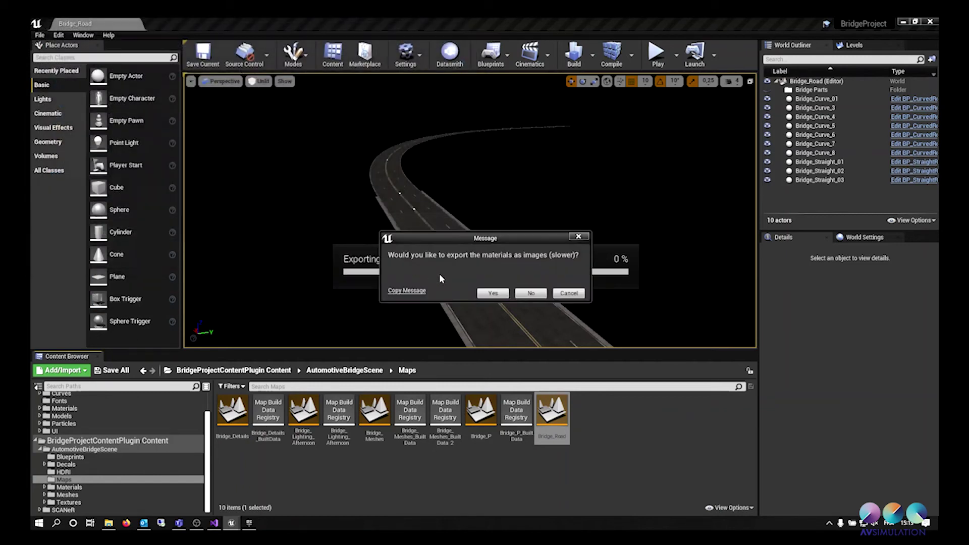
pyautogui.click(494, 293)
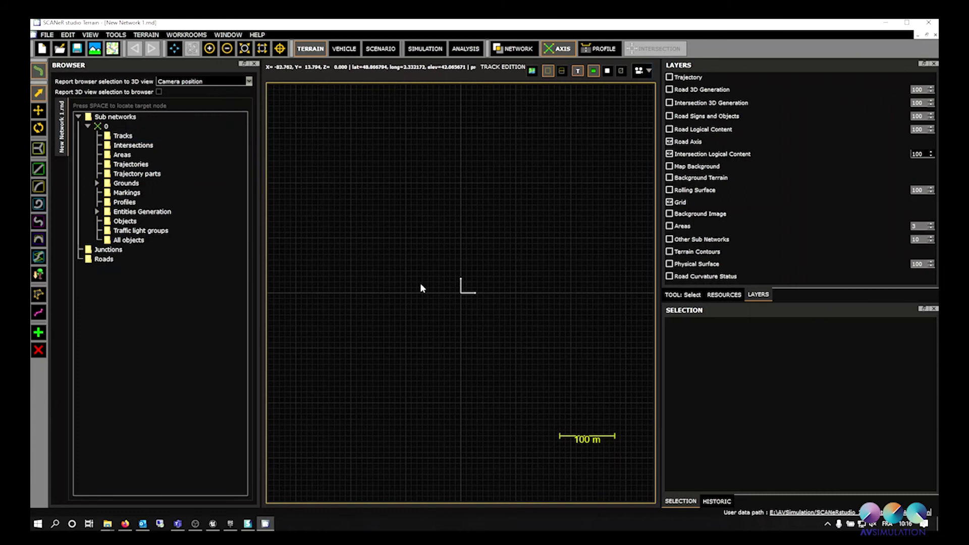
# Draw a straight track segment across the grid centre
pyautogui.click(39, 168)
pyautogui.moveTo(395, 293); pyautogui.dragTo(538, 292)
pyautogui.click(707, 336)
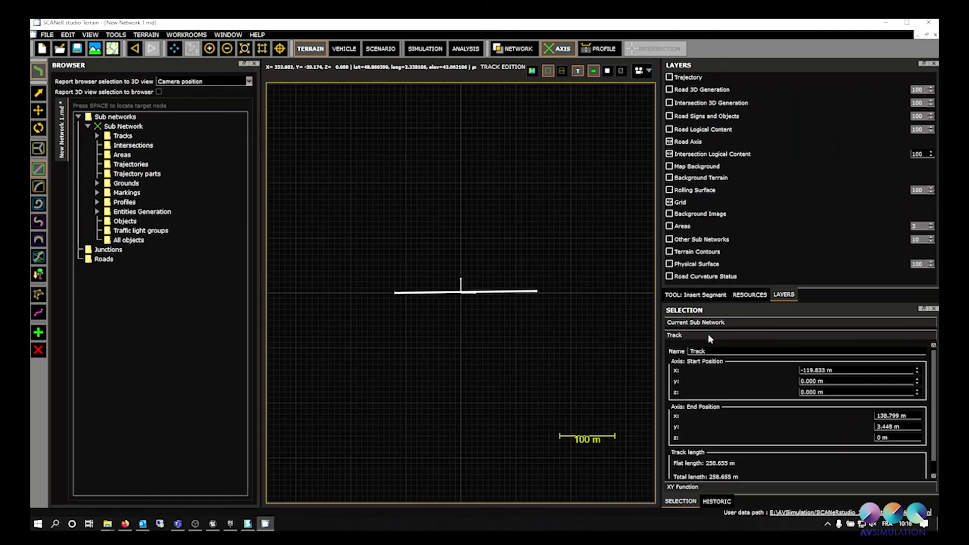
# Load Bridge_P.ive as the sub network's 3D terrain, answer No, and show it as Background Terrain
pyautogui.click(699, 323)
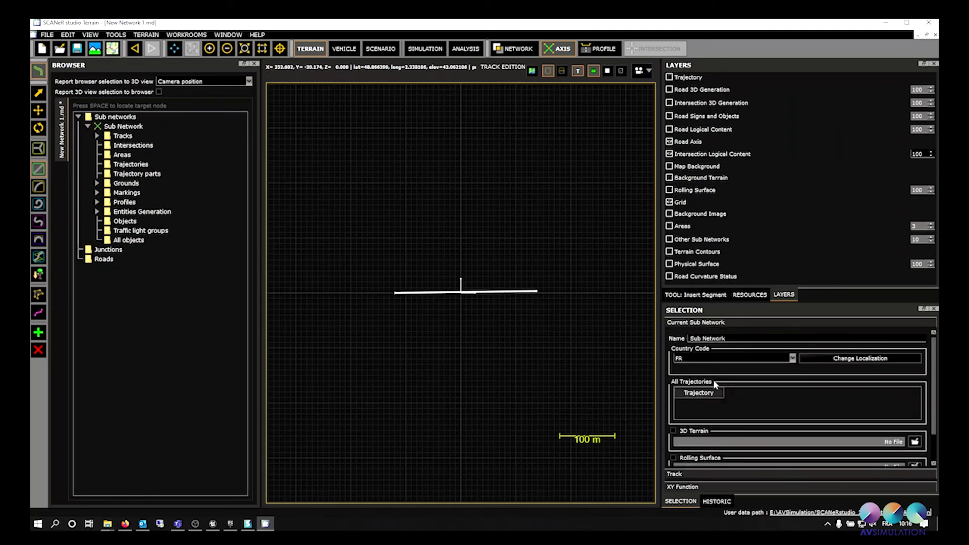
pyautogui.click(673, 431)
pyautogui.doubleClick(142, 100)
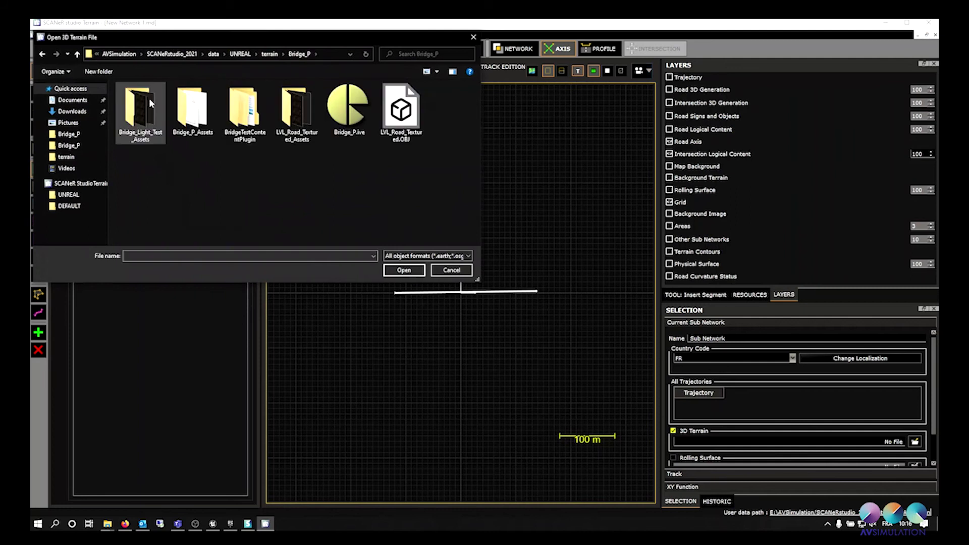
pyautogui.click(354, 120)
pyautogui.doubleClick(354, 120)
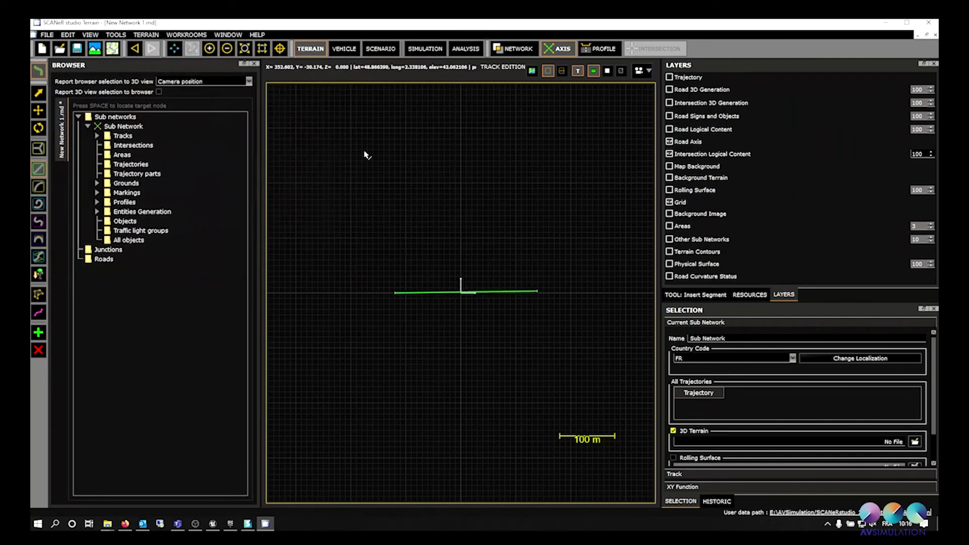
pyautogui.click(582, 286)
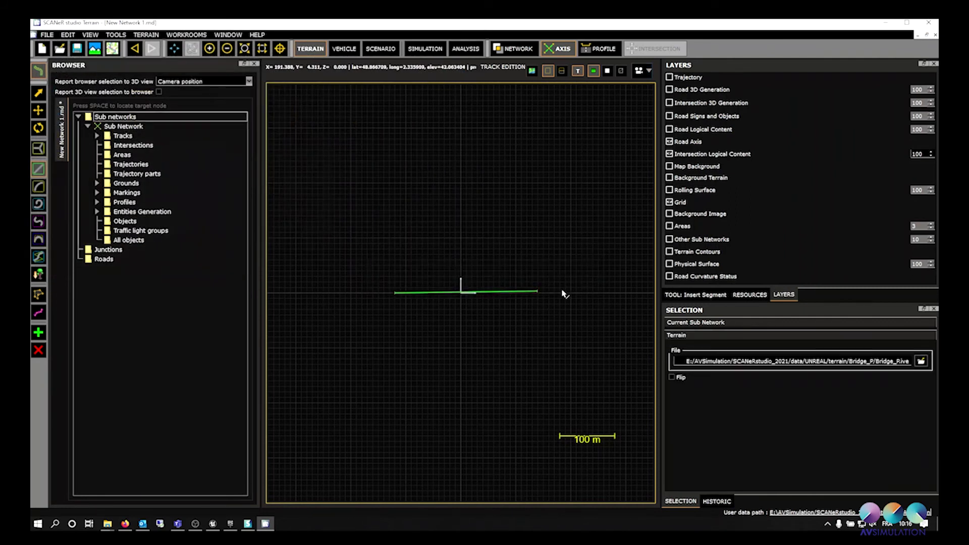
pyautogui.click(670, 178)
pyautogui.click(670, 177)
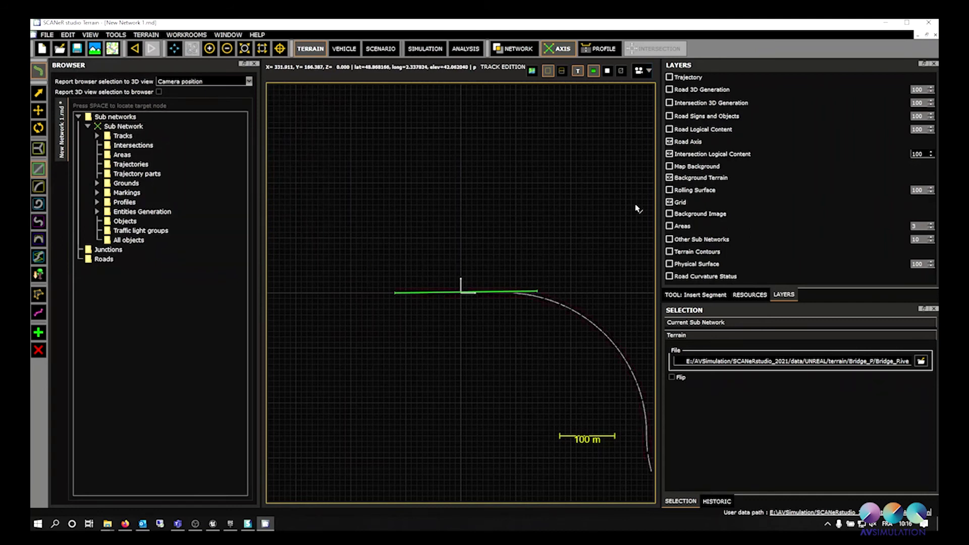
pyautogui.click(38, 93)
# Move the straight track's start onto the road's start at -122.441 m, 0.220 m
pyautogui.scroll(5, 385, 295)
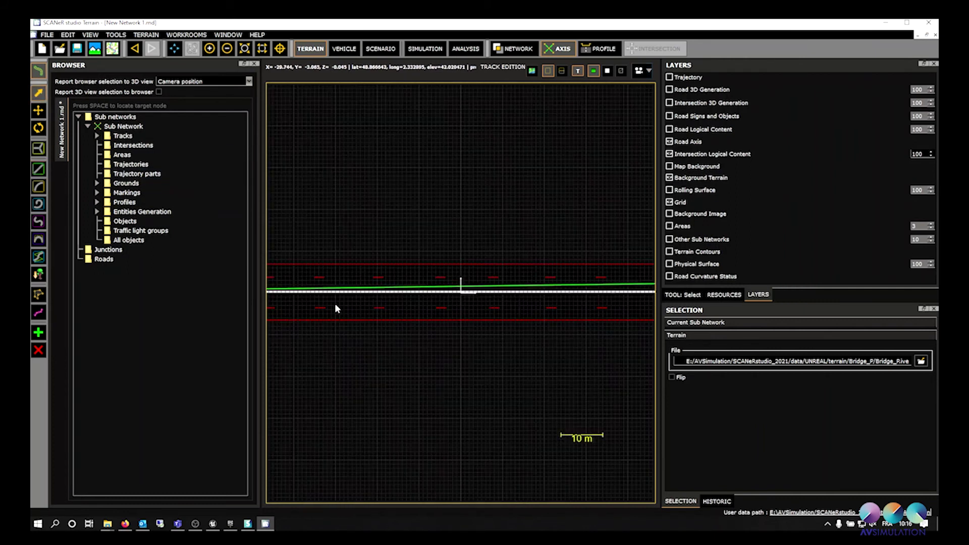
pyautogui.scroll(5, 458, 319)
pyautogui.click(461, 403)
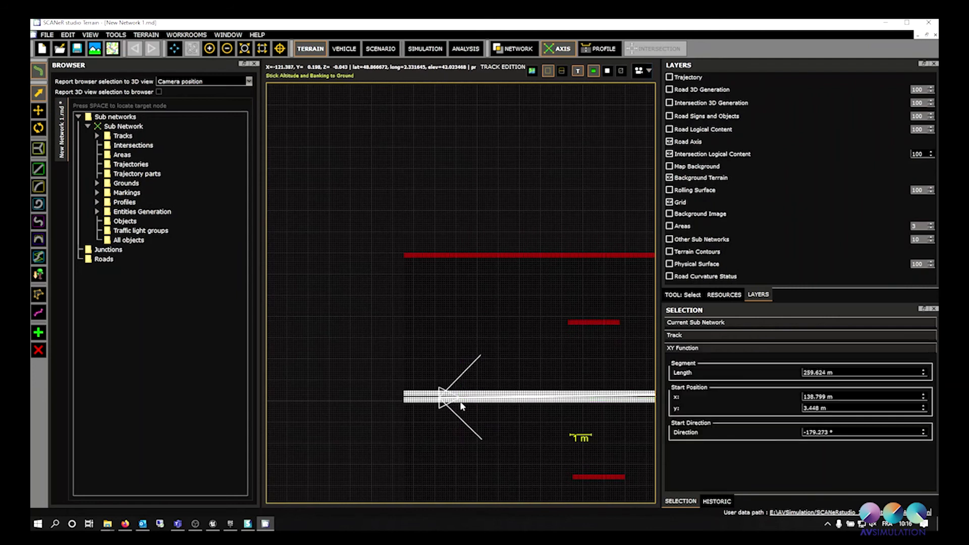
pyautogui.moveTo(428, 399); pyautogui.dragTo(405, 400)
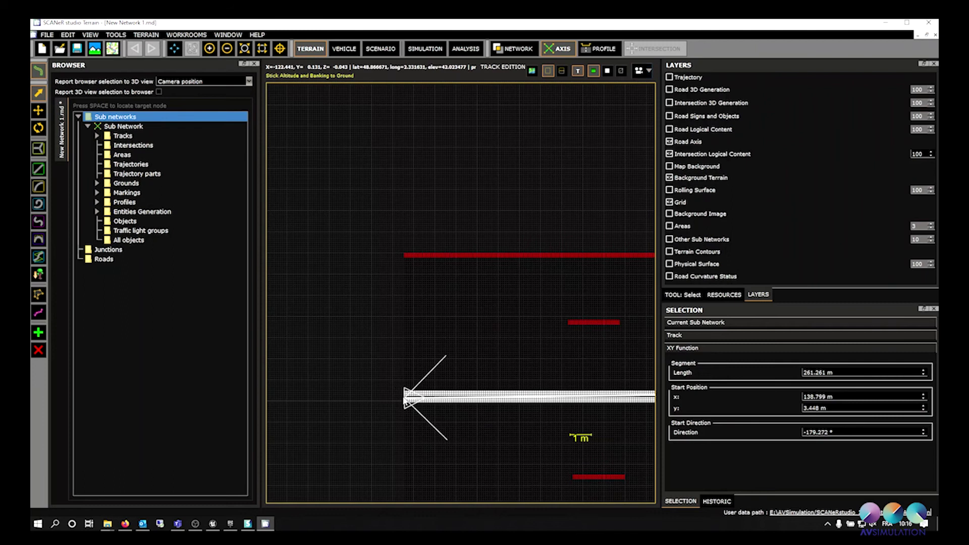
pyautogui.moveTo(405, 399); pyautogui.dragTo(407, 400)
# Pull the segment's end back to meet the curve, about 202.4 m long at -0.012°
pyautogui.scroll(-3, 471, 384)
pyautogui.moveTo(471, 384); pyautogui.dragTo(227, 364, button='middle')
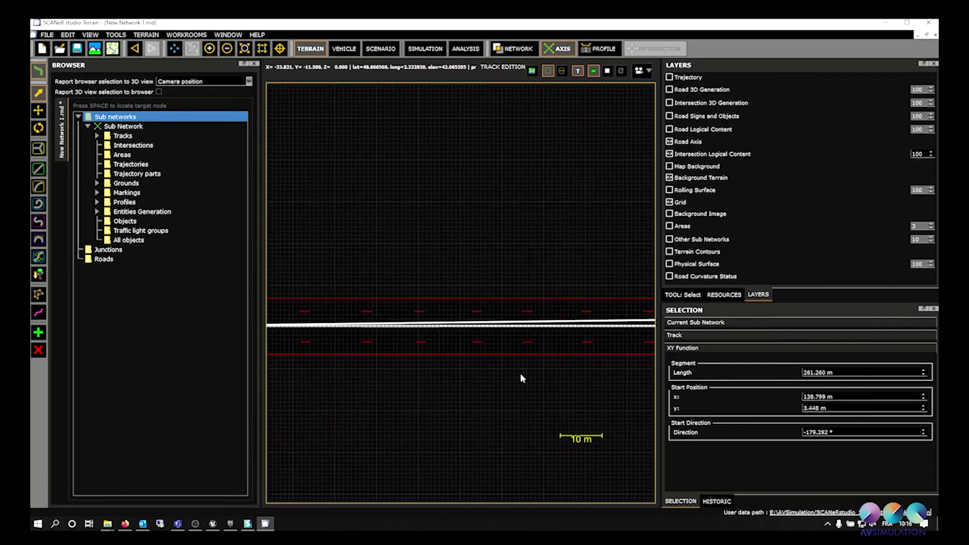
pyautogui.moveTo(533, 301); pyautogui.dragTo(283, 317)
pyautogui.scroll(4, 289, 323)
pyautogui.moveTo(290, 324); pyautogui.dragTo(498, 406, button='middle')
pyautogui.scroll(2, 553, 378)
pyautogui.moveTo(552, 379); pyautogui.dragTo(458, 268, button='middle')
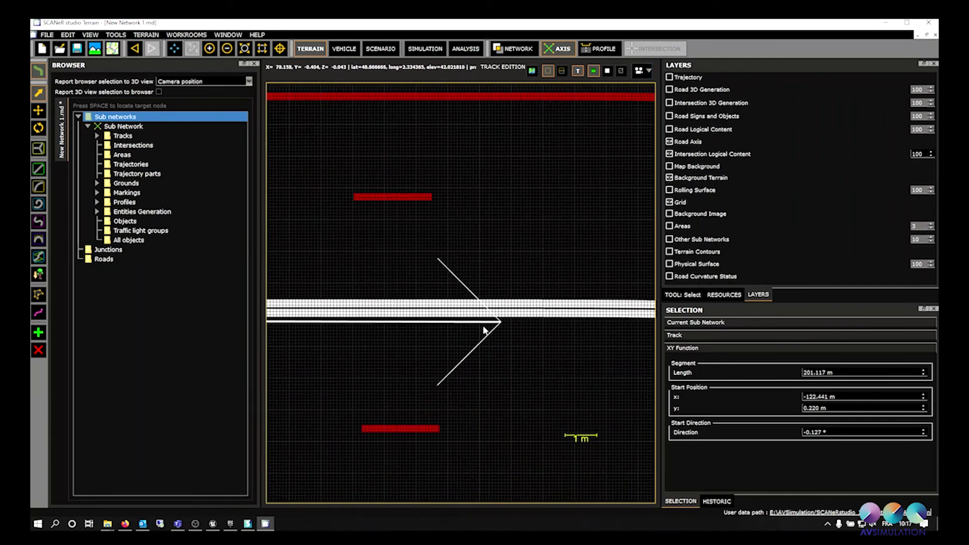
pyautogui.moveTo(499, 325); pyautogui.dragTo(540, 312)
pyautogui.scroll(-2, 541, 313)
pyautogui.scroll(-3, 541, 315)
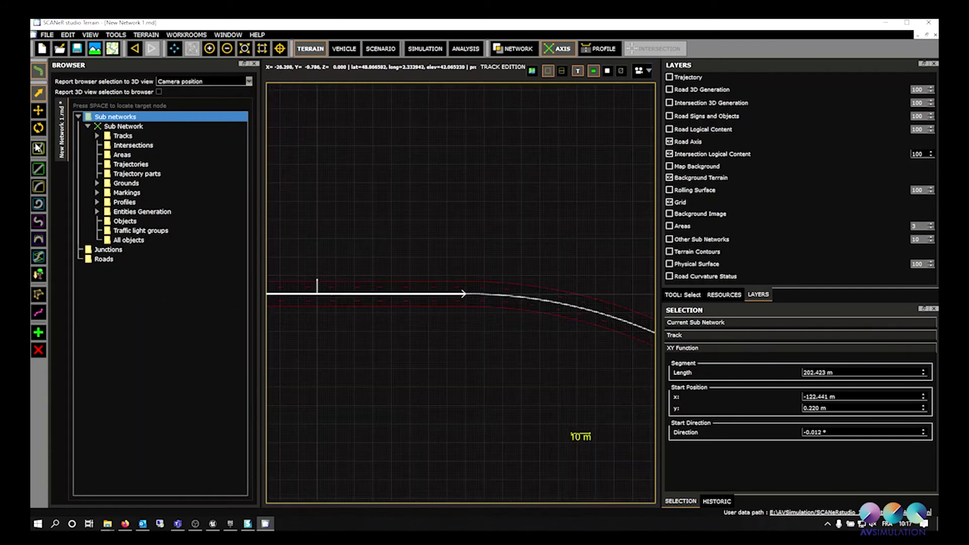
# Add a circle arc after the straight segment and stretch it along the road's bend to 316.249 m
pyautogui.click(38, 186)
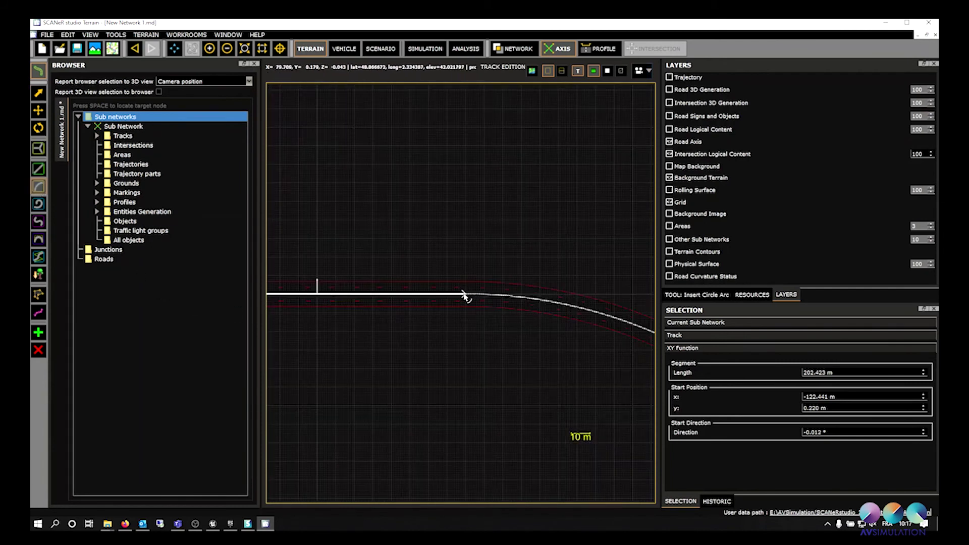
pyautogui.moveTo(465, 295); pyautogui.dragTo(636, 328)
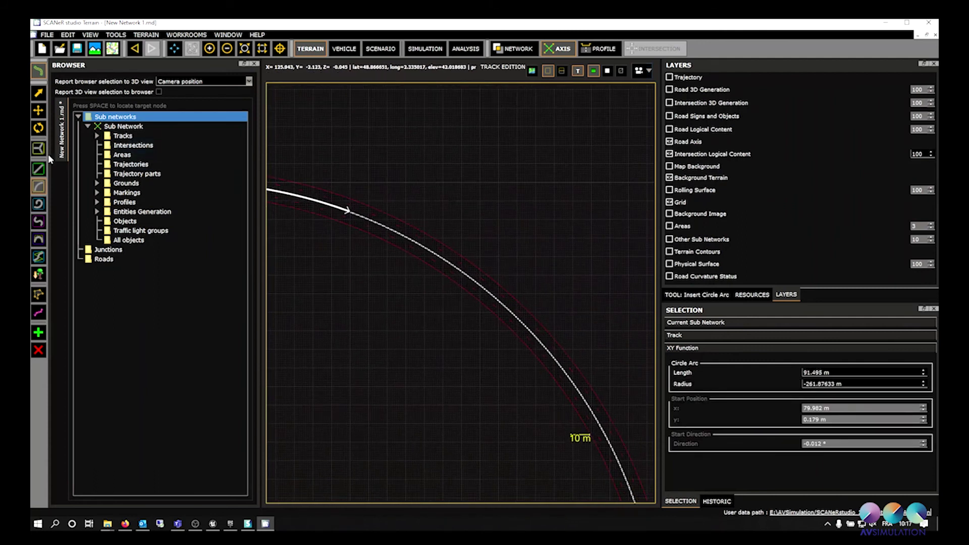
pyautogui.click(38, 92)
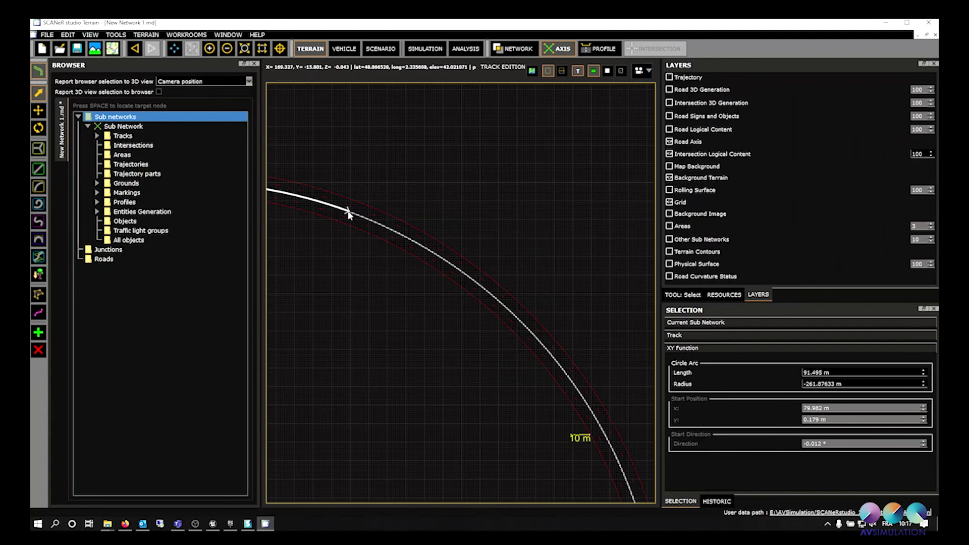
pyautogui.moveTo(348, 214); pyautogui.dragTo(633, 501)
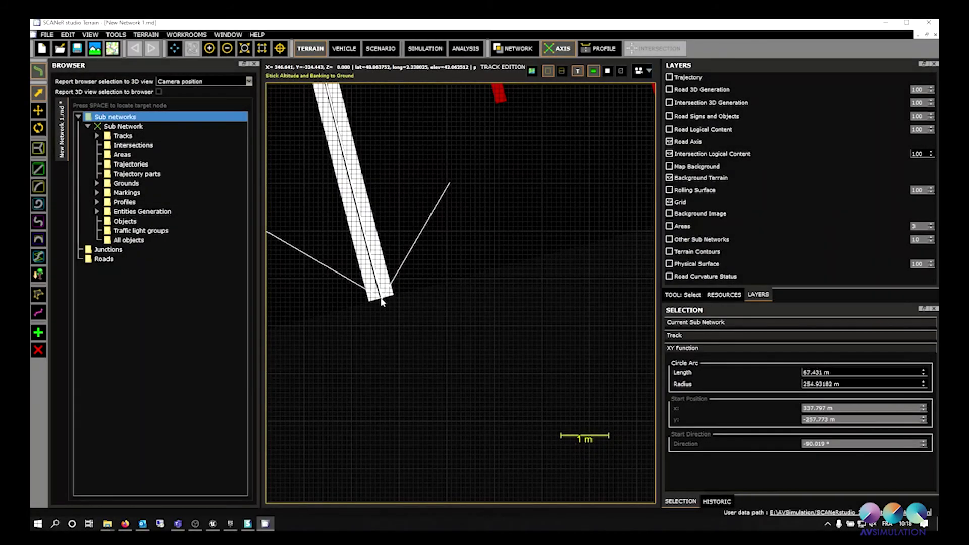
pyautogui.scroll(-10, 384, 301)
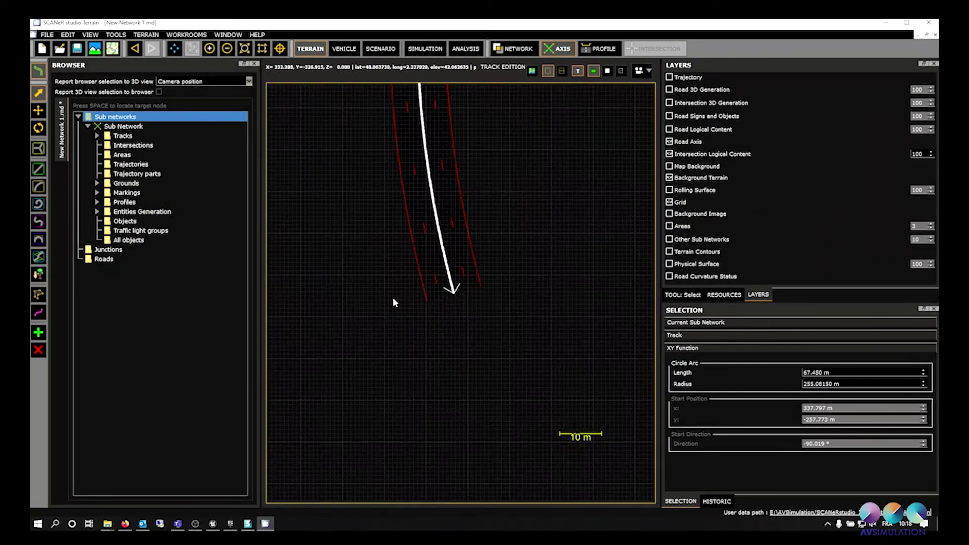
pyautogui.moveTo(367, 222); pyautogui.dragTo(464, 252, button='middle')
pyautogui.scroll(-2, 466, 257)
# Show the whole track's properties with Road Logical Content enabled
pyautogui.click(428, 254)
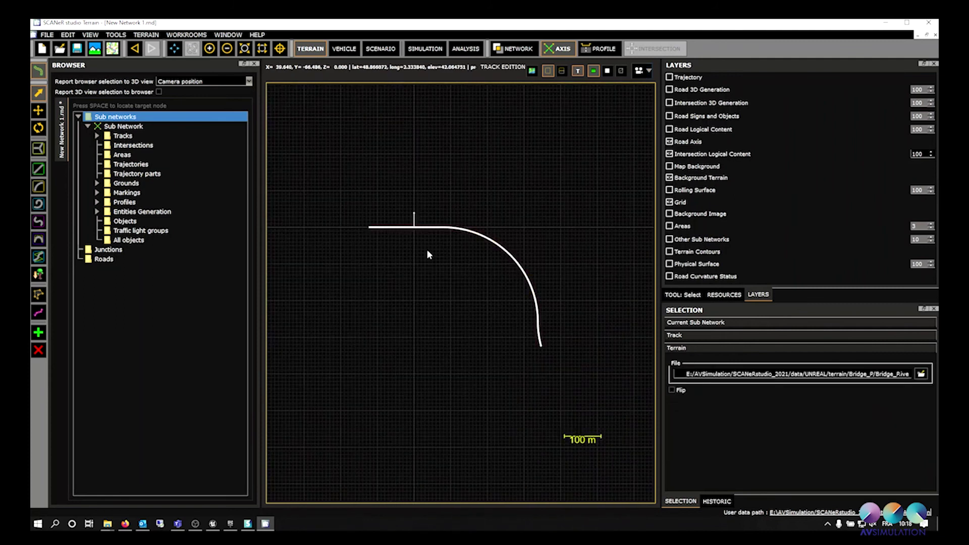
pyautogui.click(680, 335)
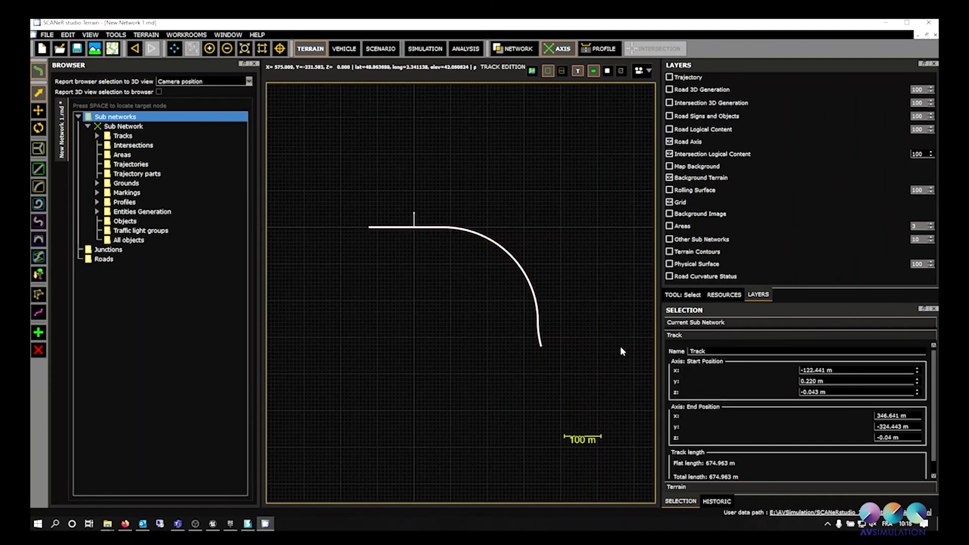
pyautogui.click(669, 130)
pyautogui.scroll(5, 399, 233)
pyautogui.scroll(2, 419, 258)
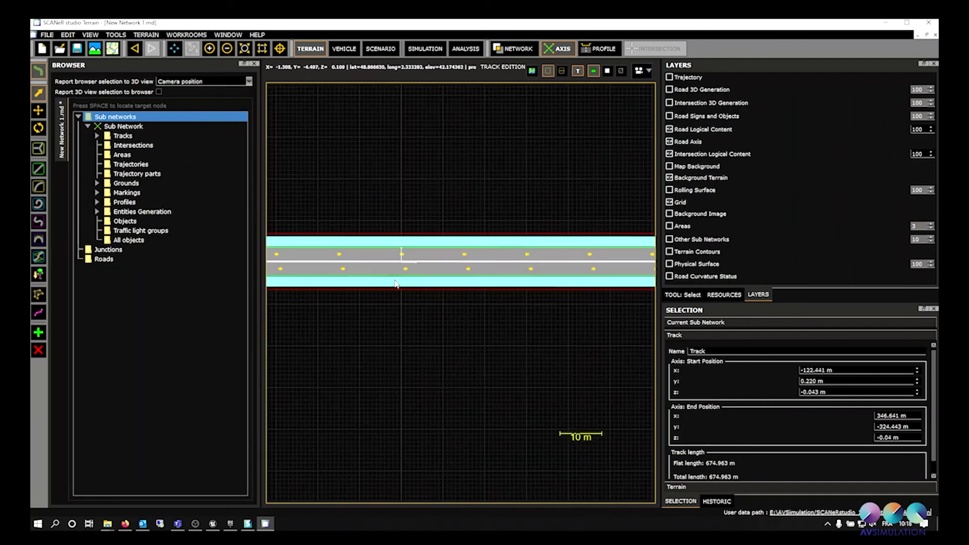
# Set the road portion's start and end cross profiles to 2x2, replacing defaultFr_PBR
pyautogui.click(397, 271)
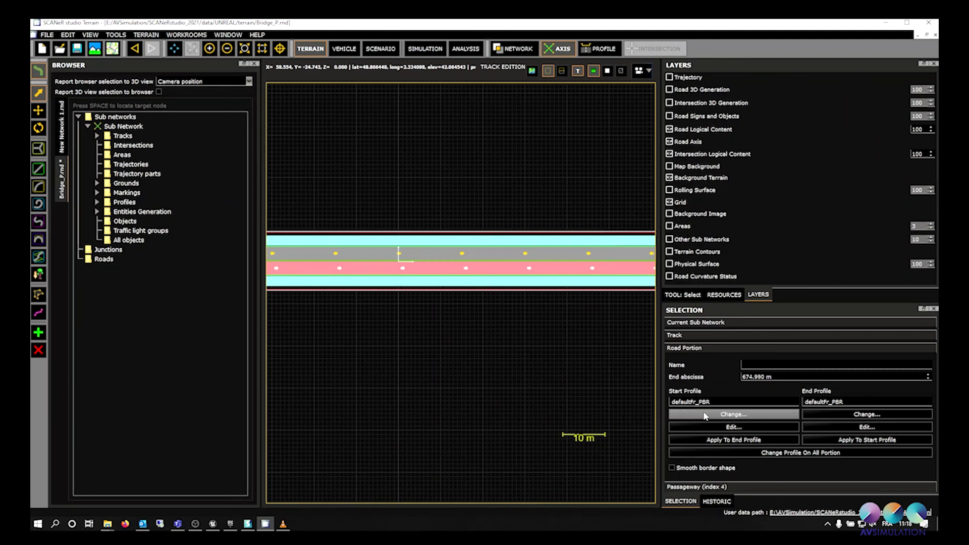
pyautogui.click(688, 414)
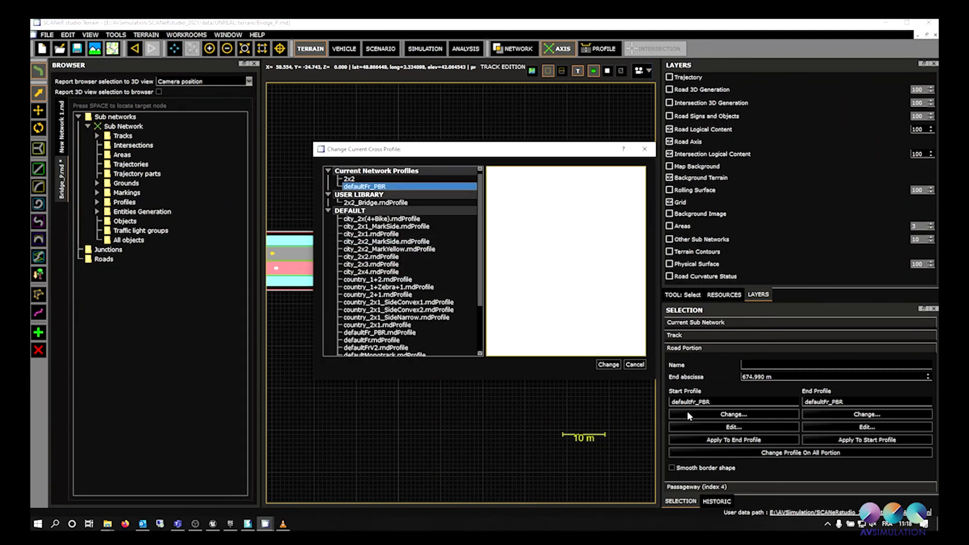
pyautogui.doubleClick(350, 179)
pyautogui.click(826, 415)
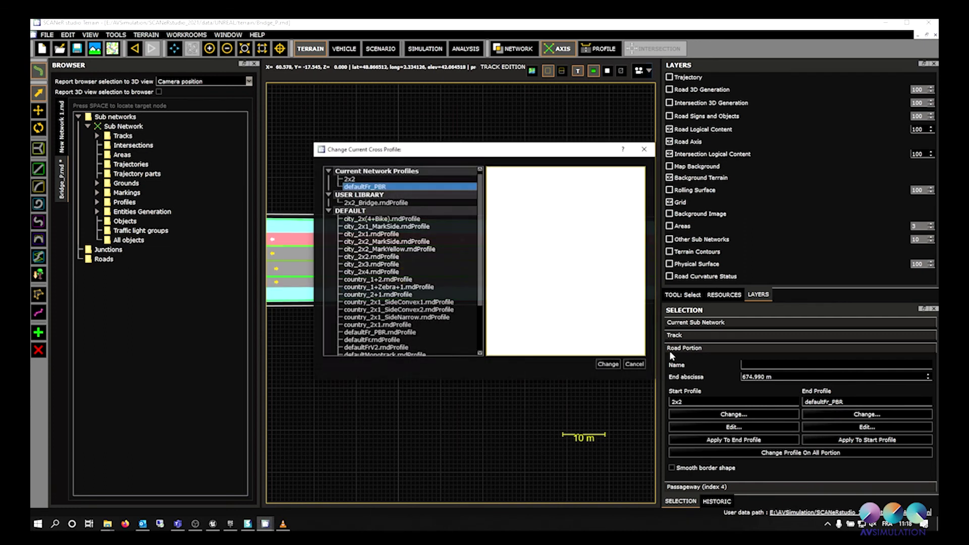
pyautogui.doubleClick(352, 180)
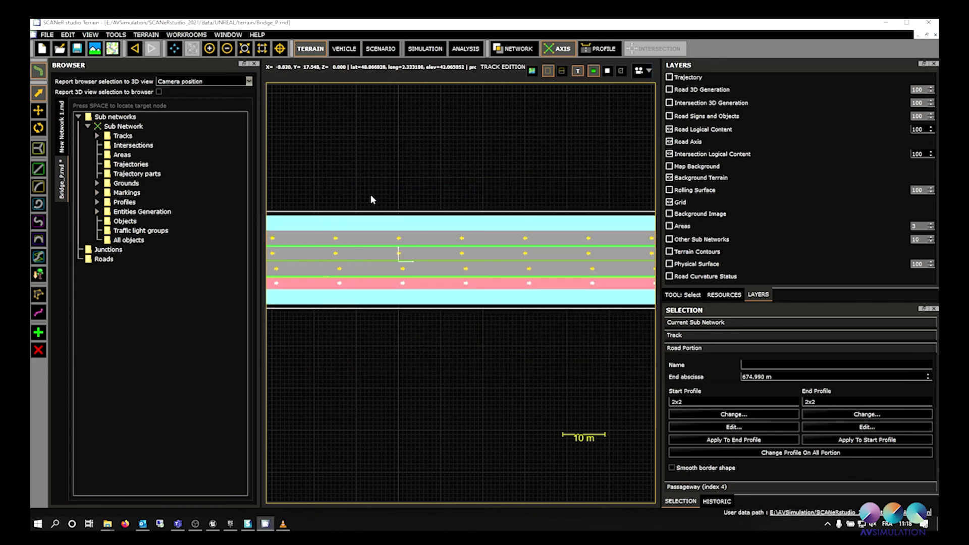
pyautogui.scroll(-5, 556, 301)
pyautogui.moveTo(568, 332); pyautogui.dragTo(494, 282, button='middle')
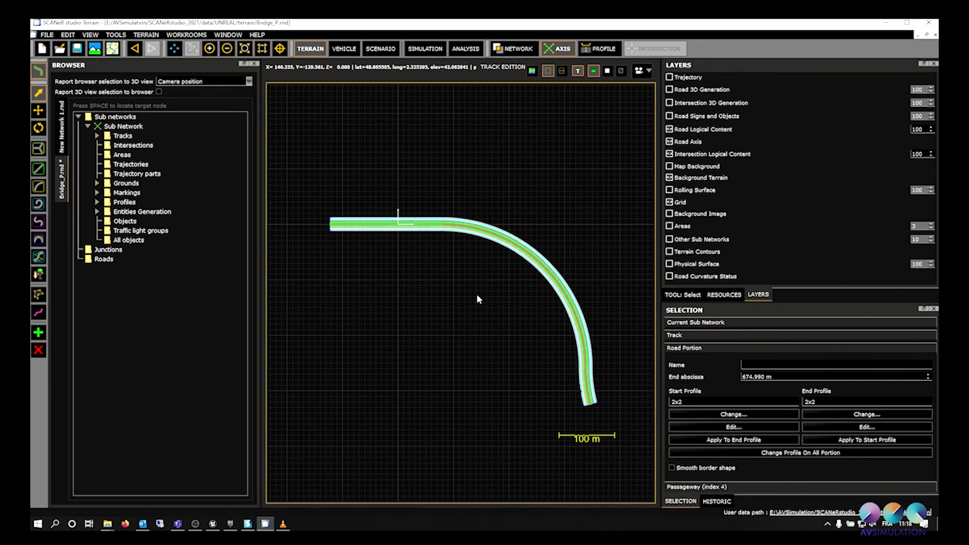
# Save the road network as Bridge_P.rnd from the FILE menu
pyautogui.click(47, 35)
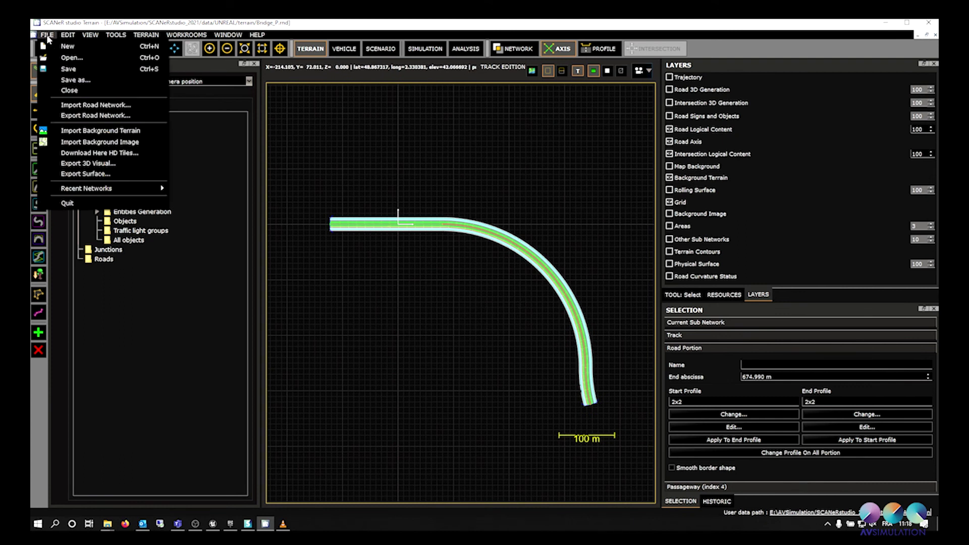
pyautogui.click(69, 74)
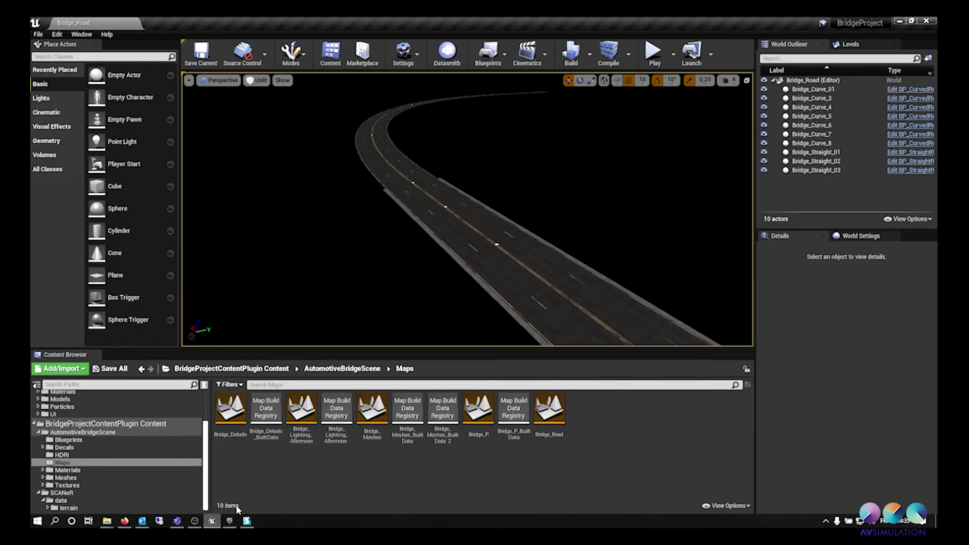
# Open the Bridge_P map from SCANeR/data/terrain, switch the viewport to Lit, and Play in editor
pyautogui.click(78, 506)
pyautogui.doubleClick(277, 416)
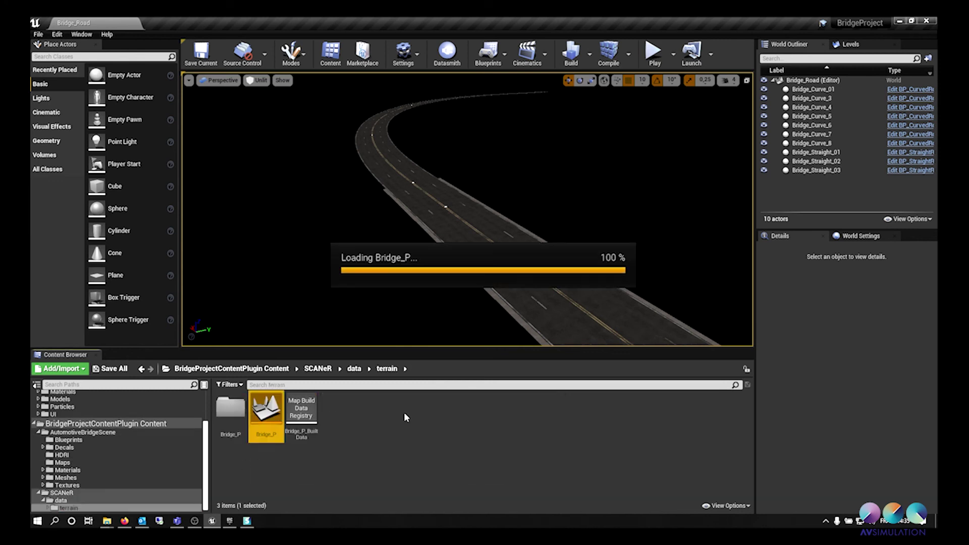
pyautogui.click(259, 80)
pyautogui.click(267, 94)
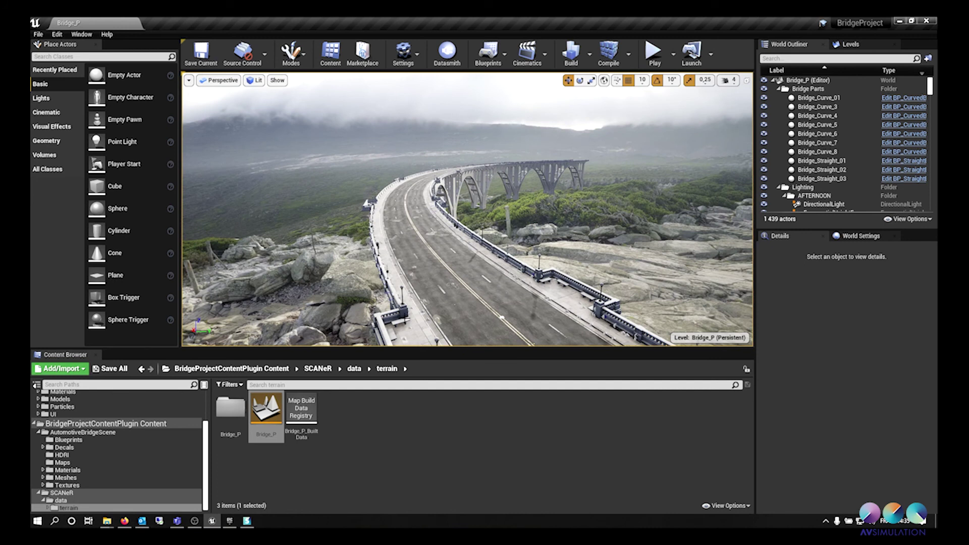
pyautogui.click(653, 59)
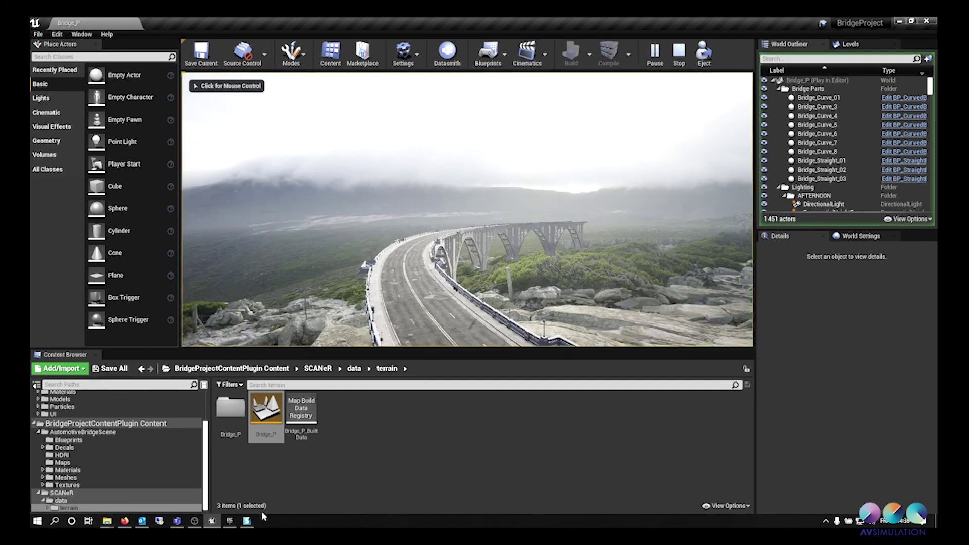
# Start the Bridge_P simulation from SCANeR studio's SIMULATION tab, then return to Unreal
pyautogui.click(247, 521)
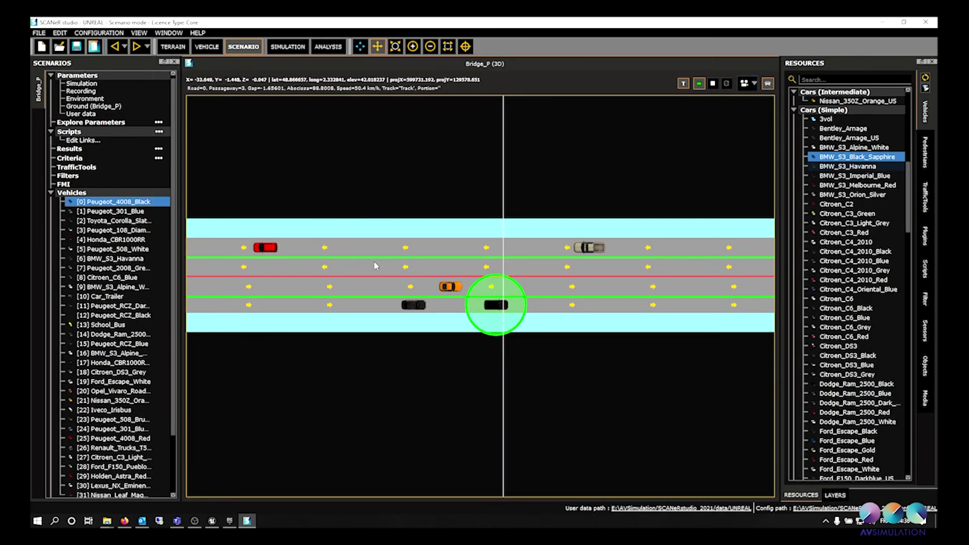
pyautogui.click(288, 46)
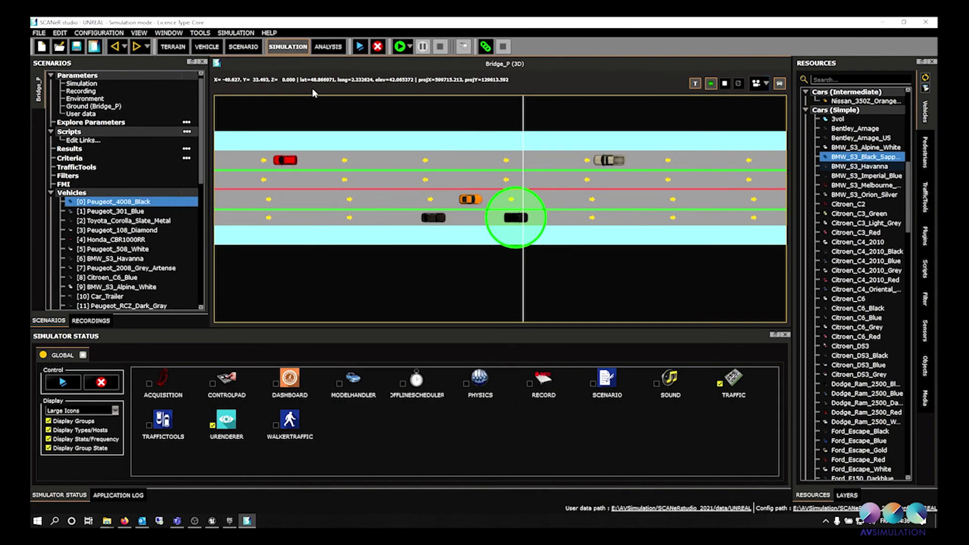
pyautogui.click(360, 47)
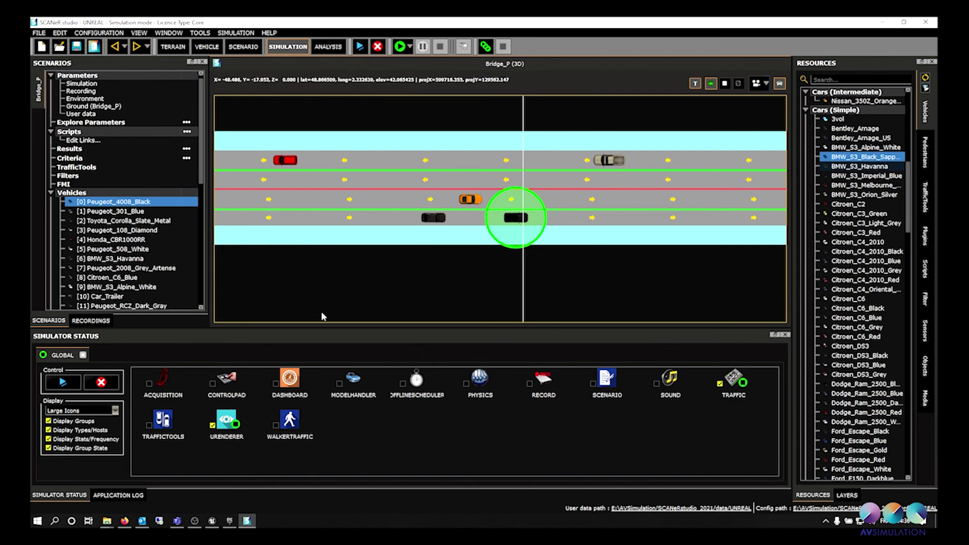
pyautogui.click(212, 522)
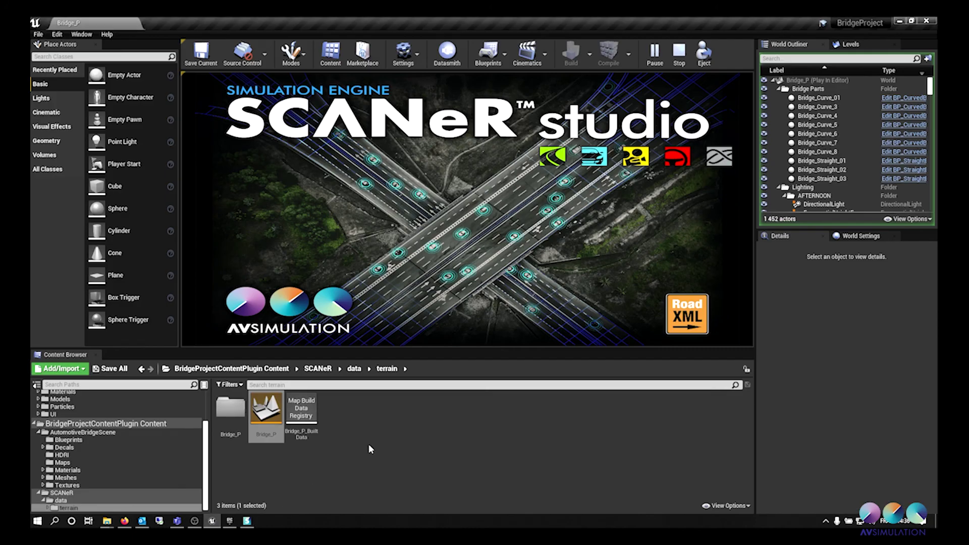
# Make the play view full screen and launch the SCANeR simulation from its taskbar thumbnail
pyautogui.hotkey('alt', 'Tab')
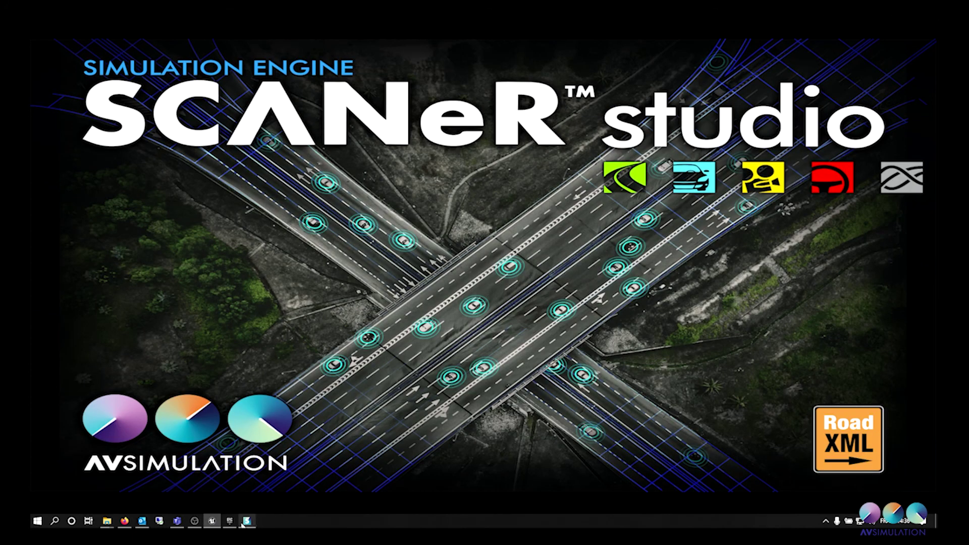
pyautogui.moveTo(243, 524)
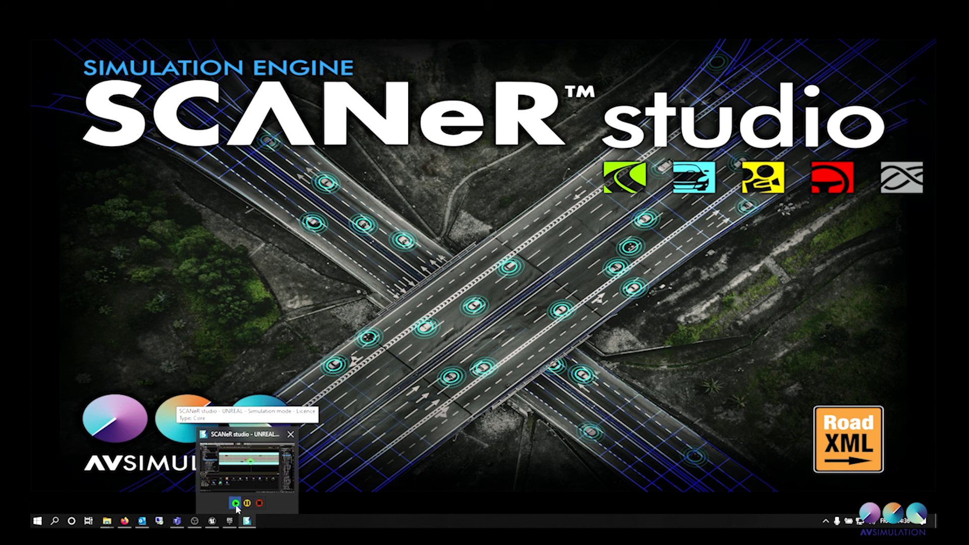
pyautogui.click(235, 503)
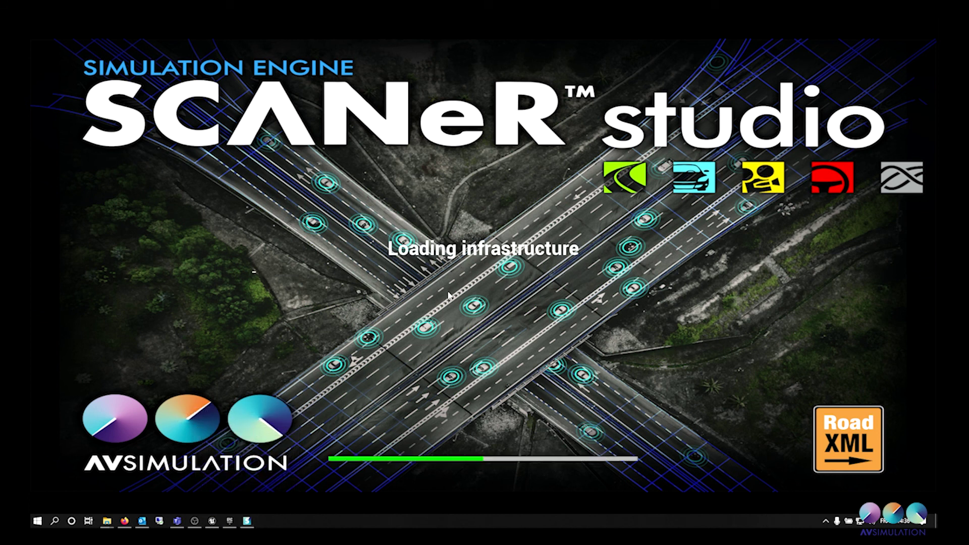